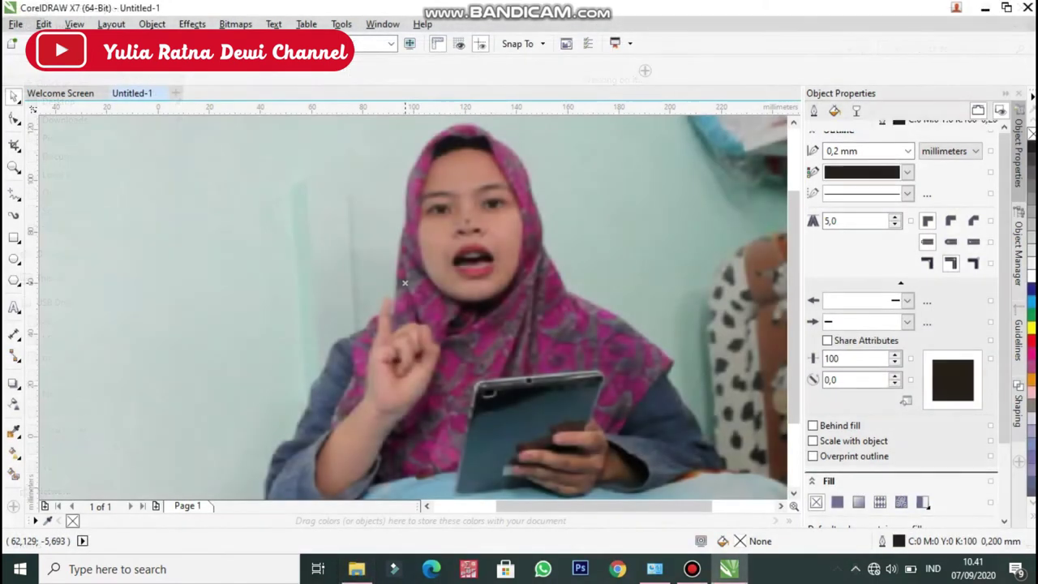
Scale the photo proportionally to 36% and place it just outside the page's right edge.
{"action": "left_click", "coordinate": [14, 167]}
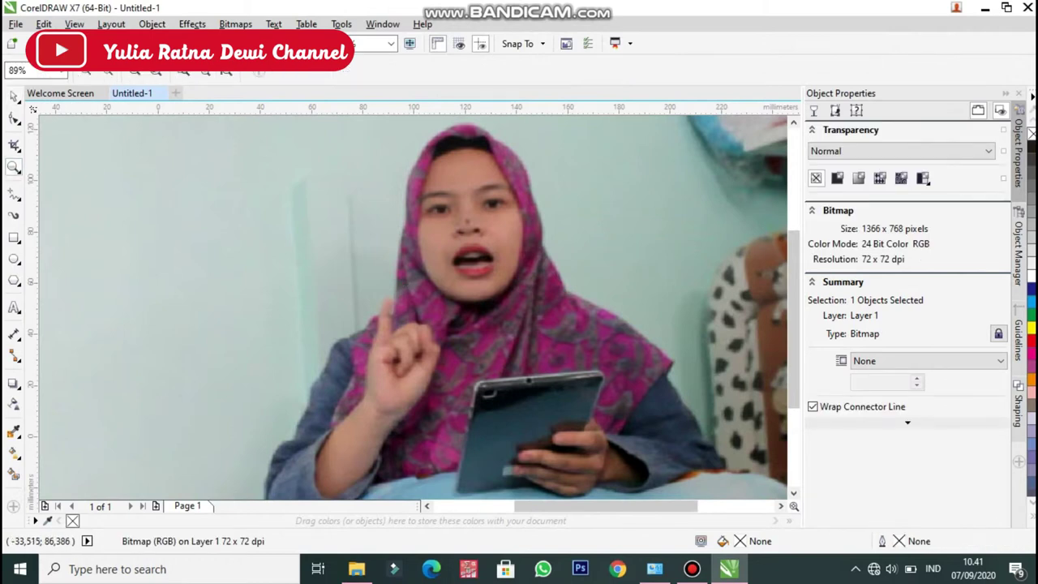
{"action": "left_click", "coordinate": [156, 74]}
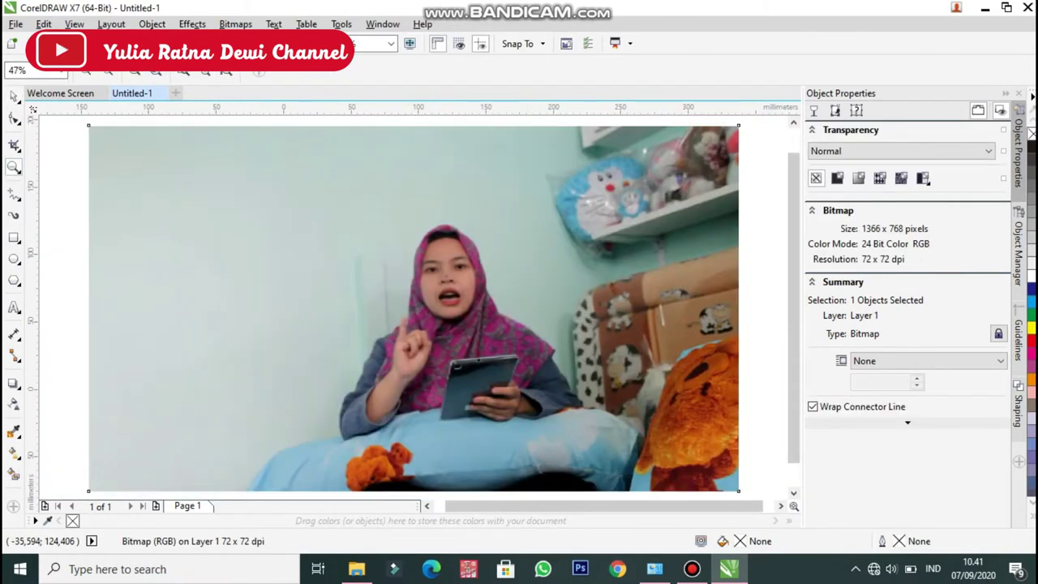
{"action": "key", "text": "space"}
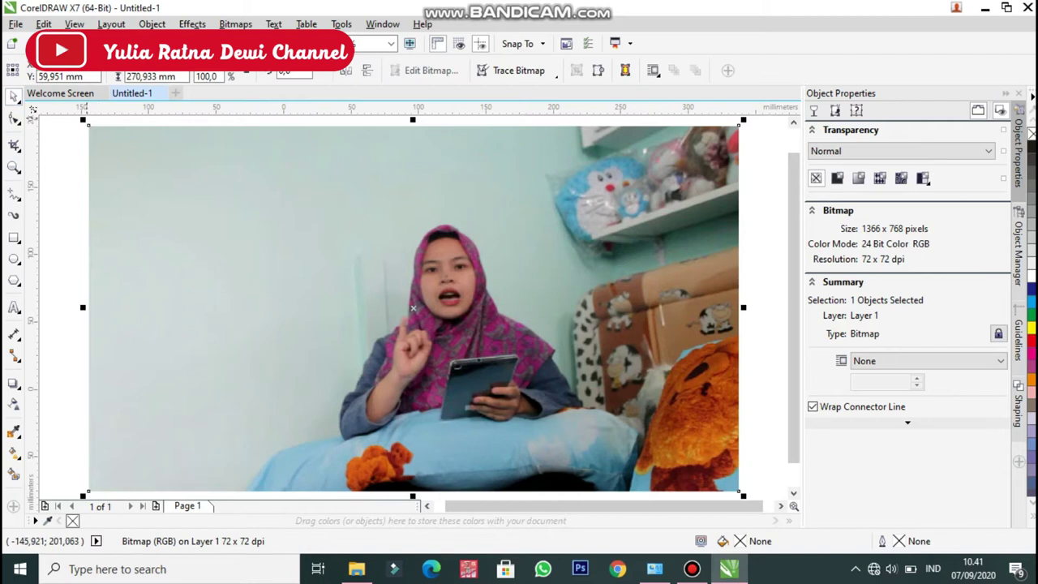
{"action": "left_click_drag", "start_coordinate": [90, 126], "coordinate": [505, 360]}
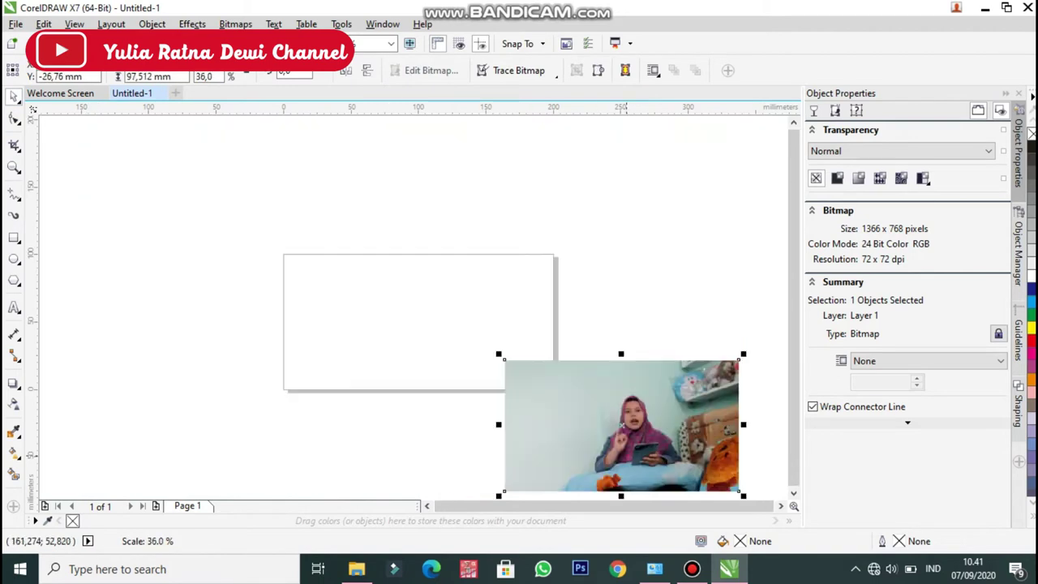
{"action": "left_click_drag", "start_coordinate": [663, 278], "coordinate": [672, 320]}
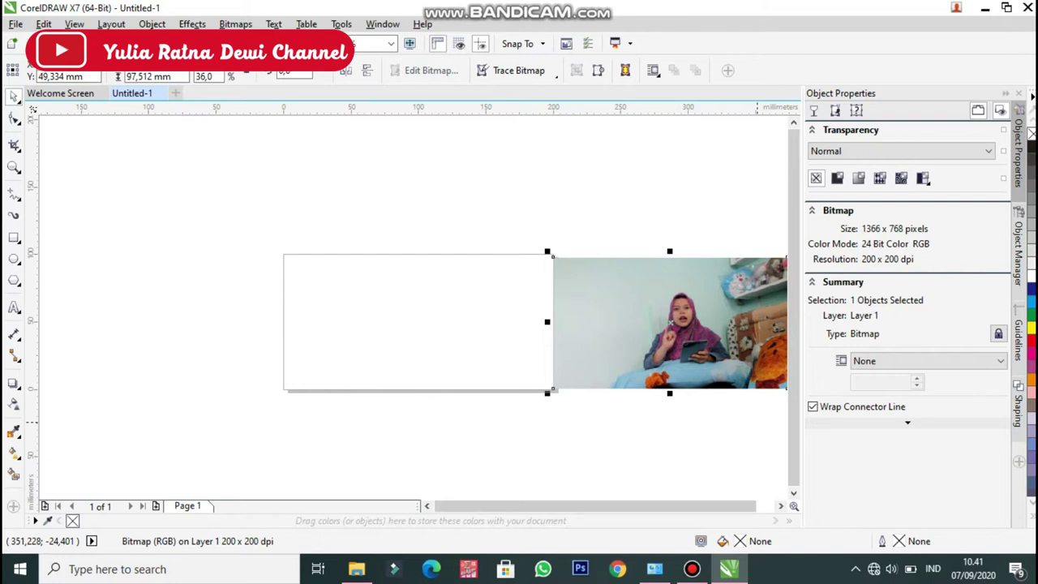
{"action": "left_click_drag", "start_coordinate": [615, 292], "coordinate": [630, 286]}
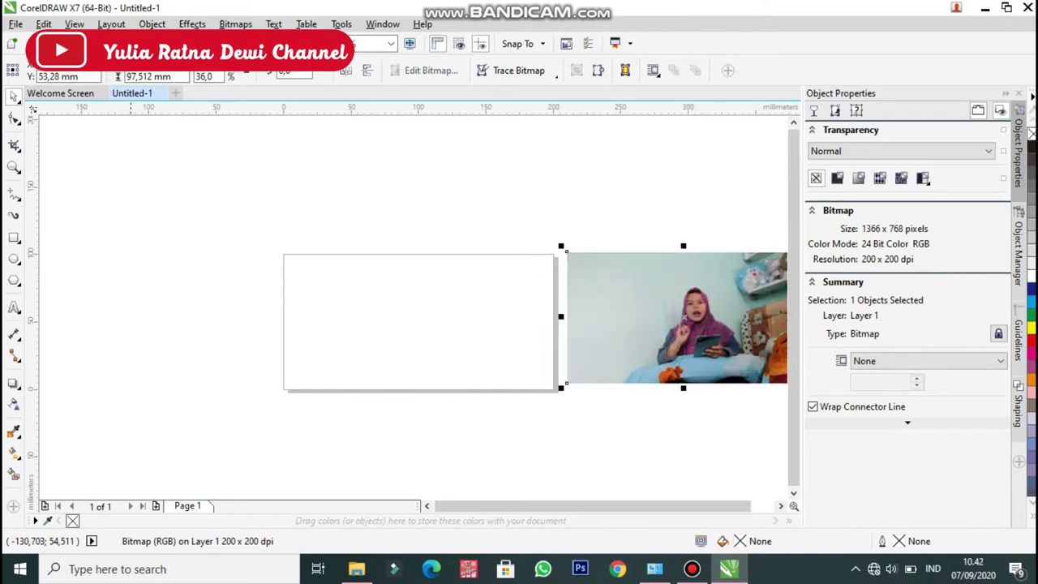
Trace the arm's outer edge from the pillow past the shoulder with 2-Point Line segments, about 29 mm high, undoing the last segment.
{"action": "left_click_drag", "start_coordinate": [503, 506], "coordinate": [526, 506]}
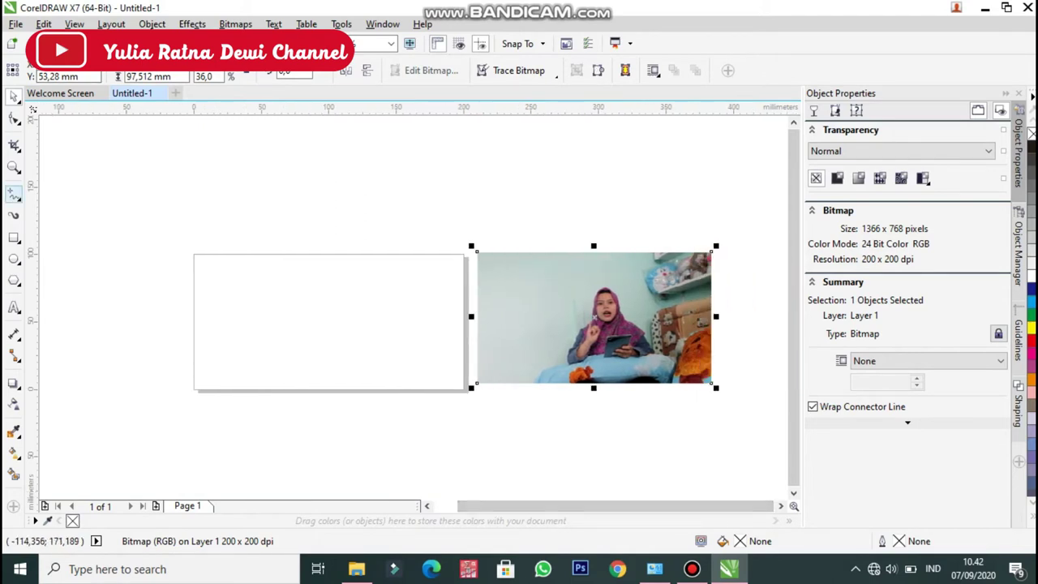
{"action": "left_click", "coordinate": [13, 194]}
{"action": "left_click", "coordinate": [81, 209]}
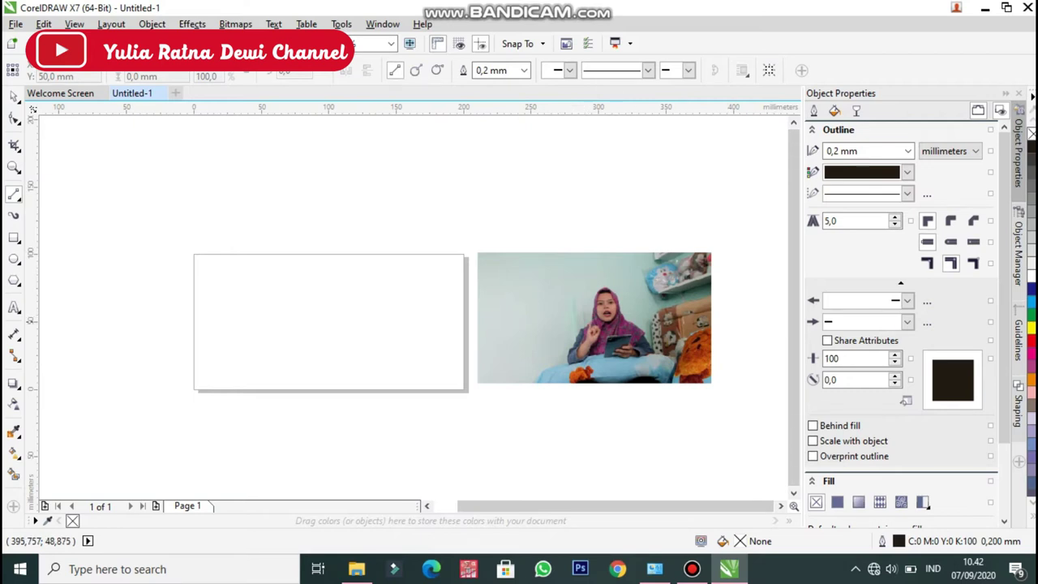
{"action": "key", "text": "z"}
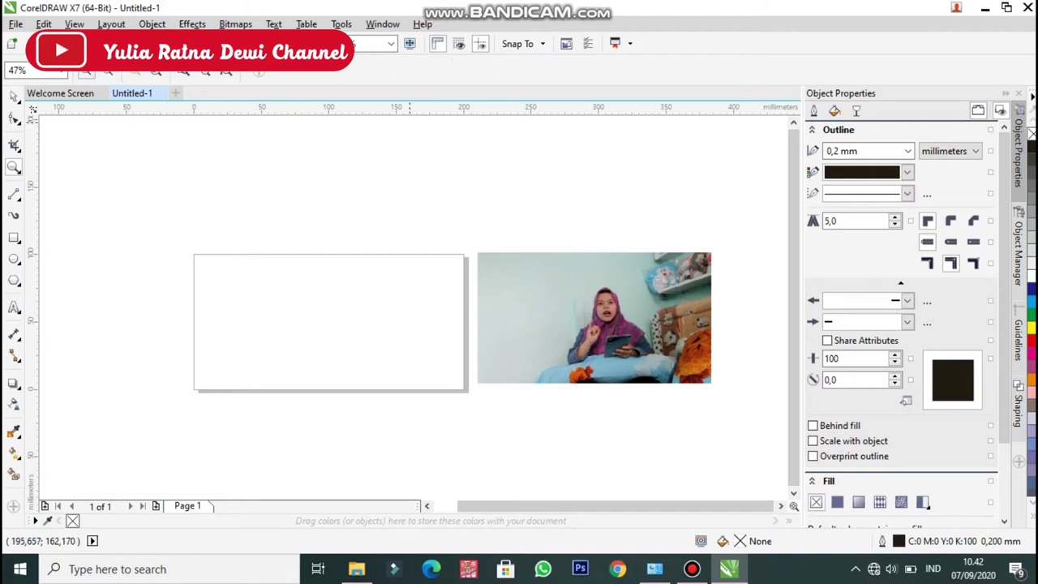
{"action": "left_click", "coordinate": [87, 71]}
{"action": "left_click", "coordinate": [14, 194]}
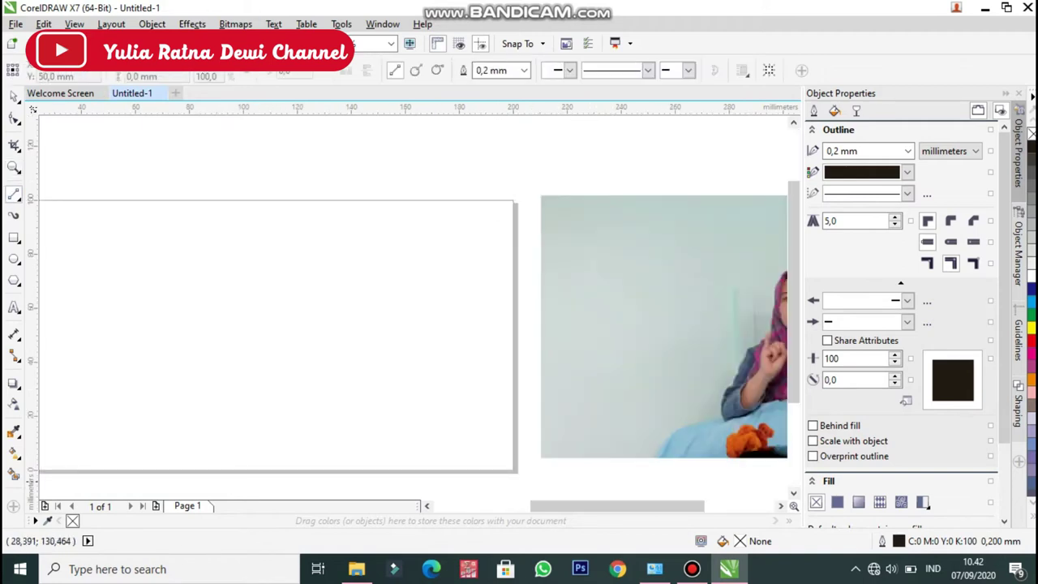
{"action": "left_click_drag", "start_coordinate": [563, 506], "coordinate": [618, 506]}
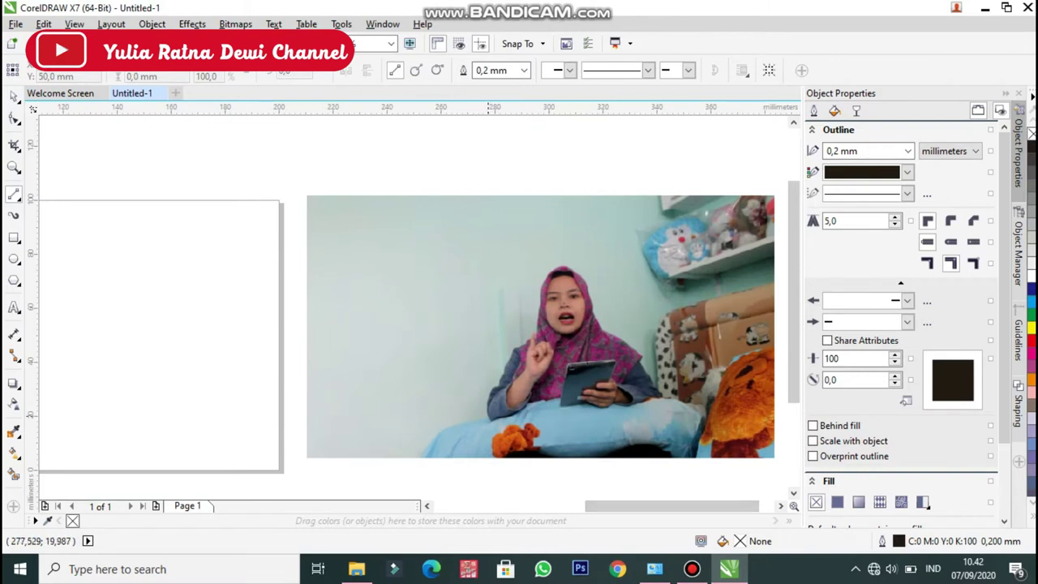
{"action": "left_click_drag", "start_coordinate": [488, 414], "coordinate": [541, 325]}
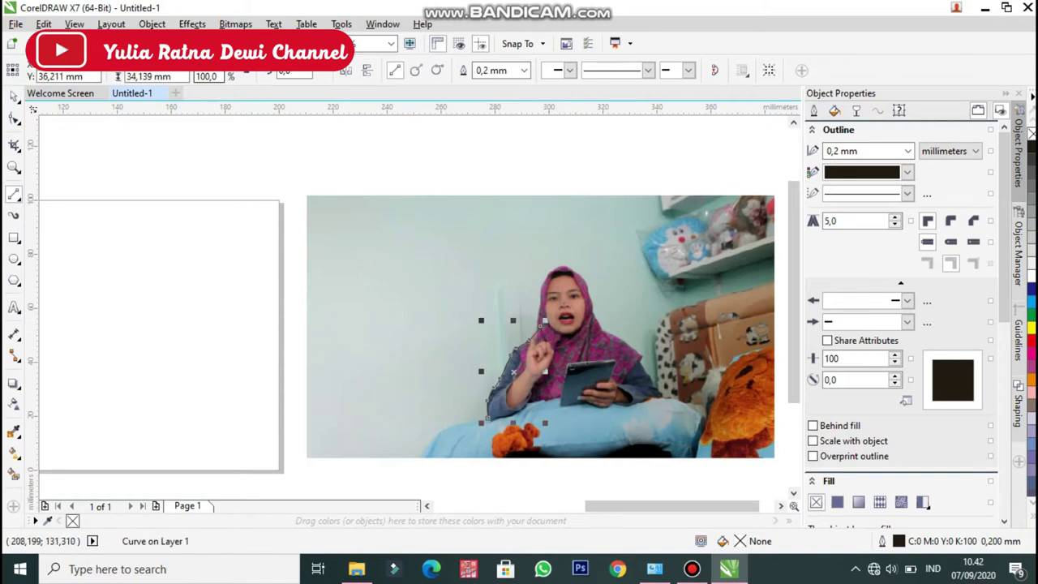
{"action": "key", "text": "ctrl+z"}
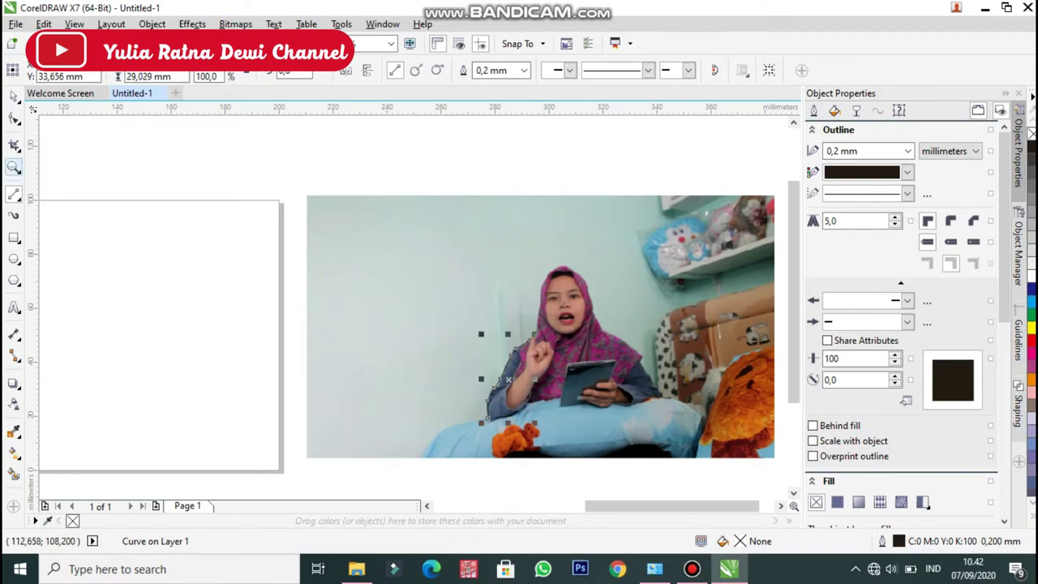
Extend the traced line with 2-Point Line to the raised fingertip, about 32 mm high overall, undoing the segments drawn past it.
{"action": "left_click", "coordinate": [14, 167]}
{"action": "left_click", "coordinate": [86, 72]}
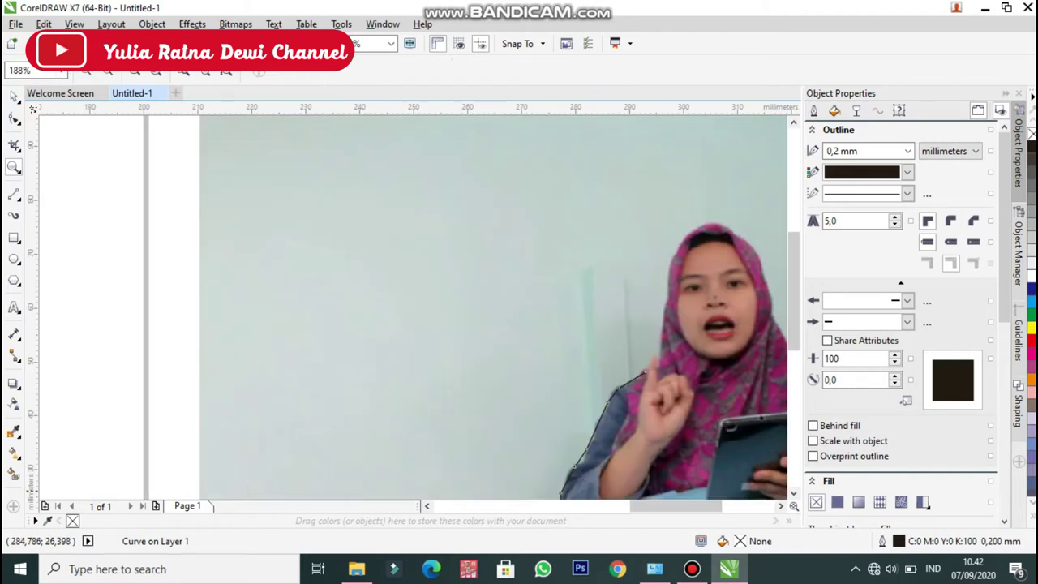
{"action": "left_click_drag", "start_coordinate": [657, 506], "coordinate": [654, 506]}
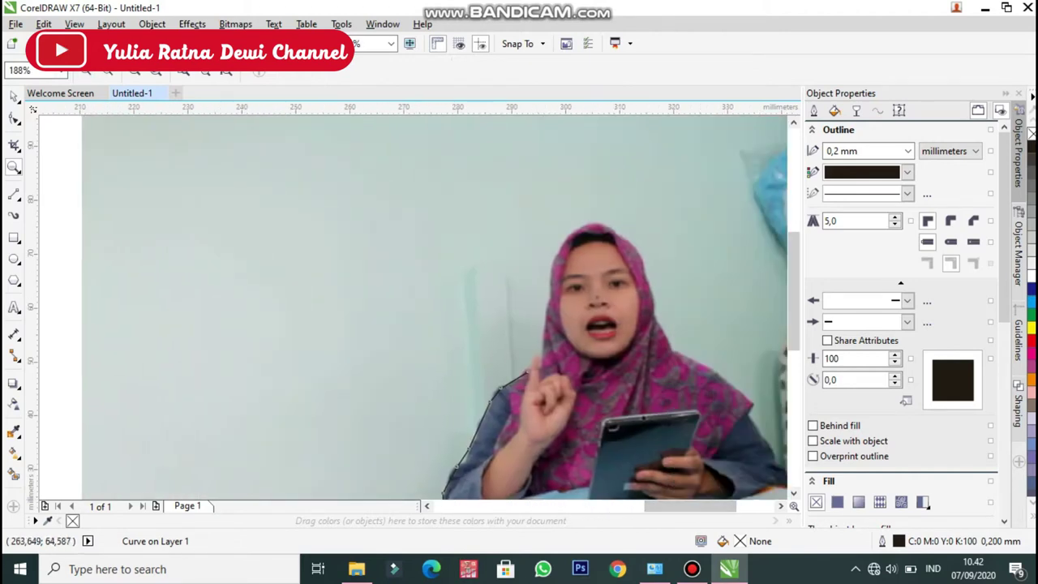
{"action": "left_click", "coordinate": [14, 195]}
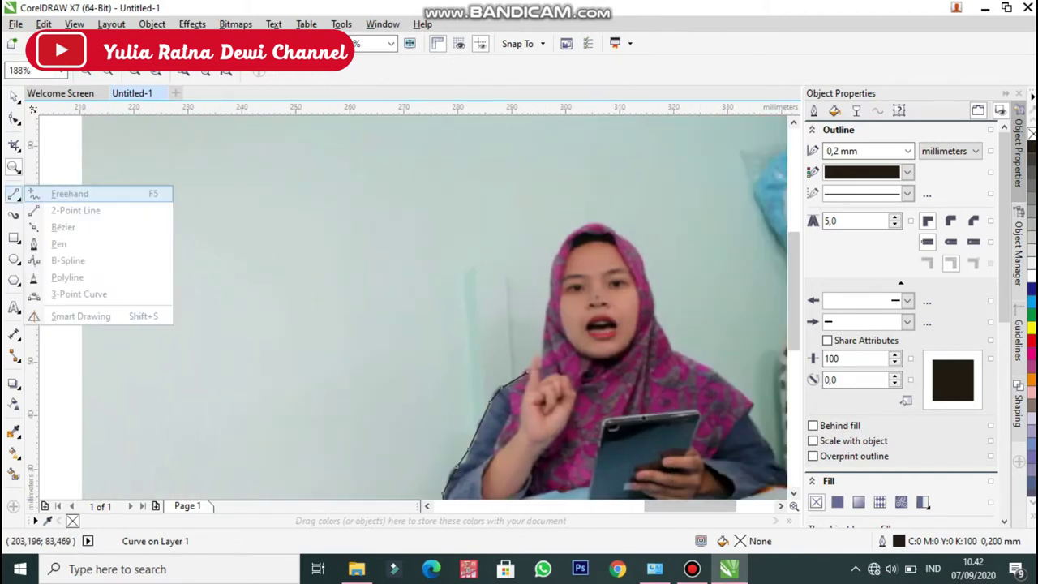
{"action": "left_click", "coordinate": [76, 210]}
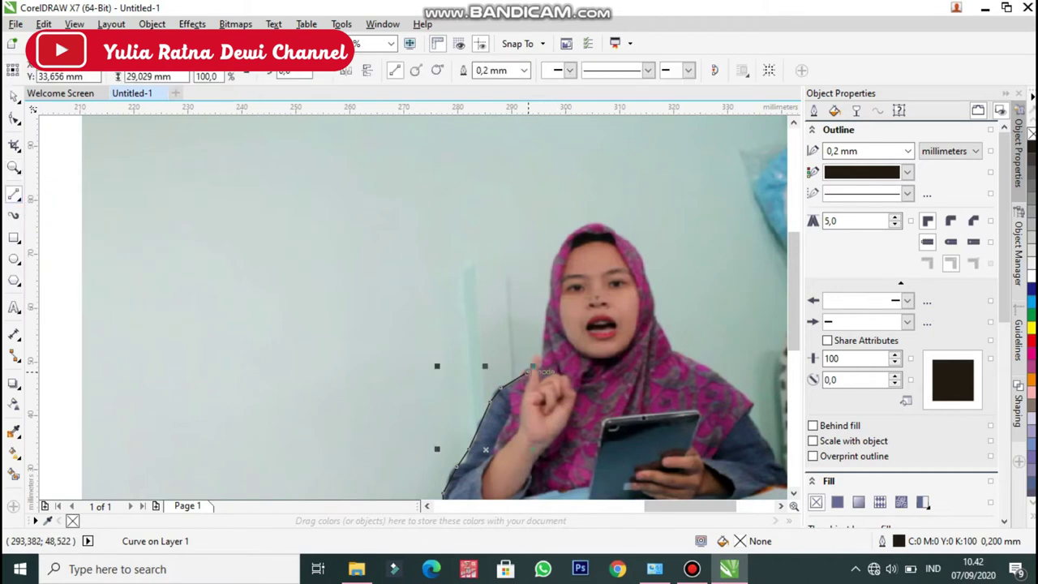
{"action": "left_click_drag", "start_coordinate": [528, 373], "coordinate": [548, 309]}
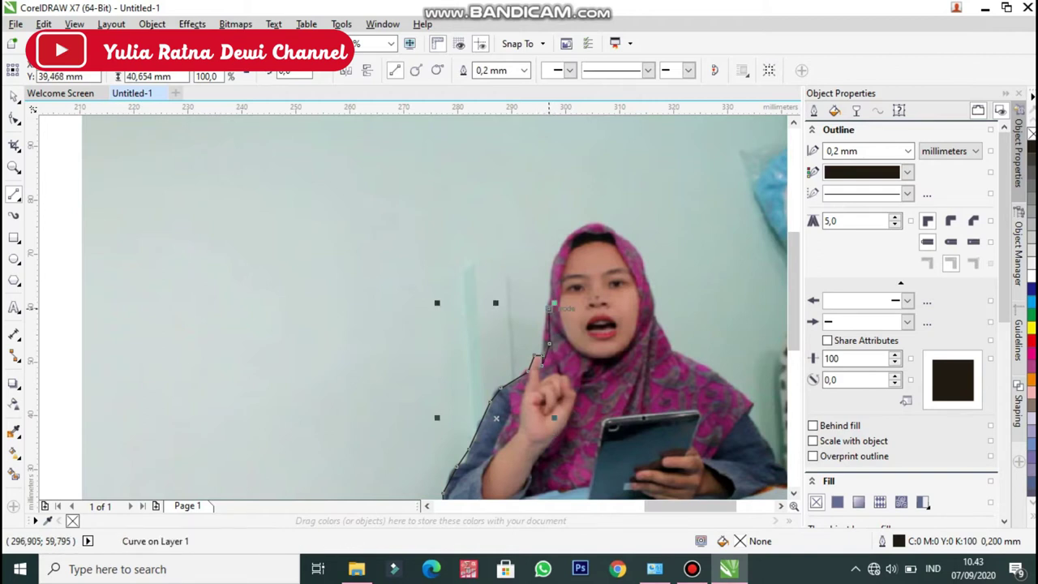
{"action": "key", "text": "ctrl+z"}
{"action": "key", "text": "ctrl+z"}
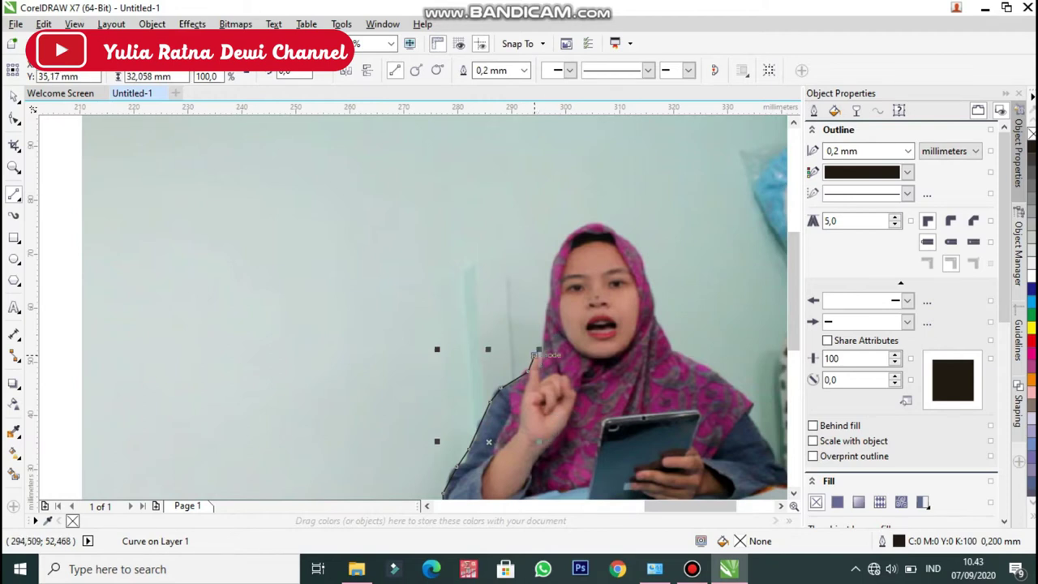
{"action": "left_click", "coordinate": [538, 354]}
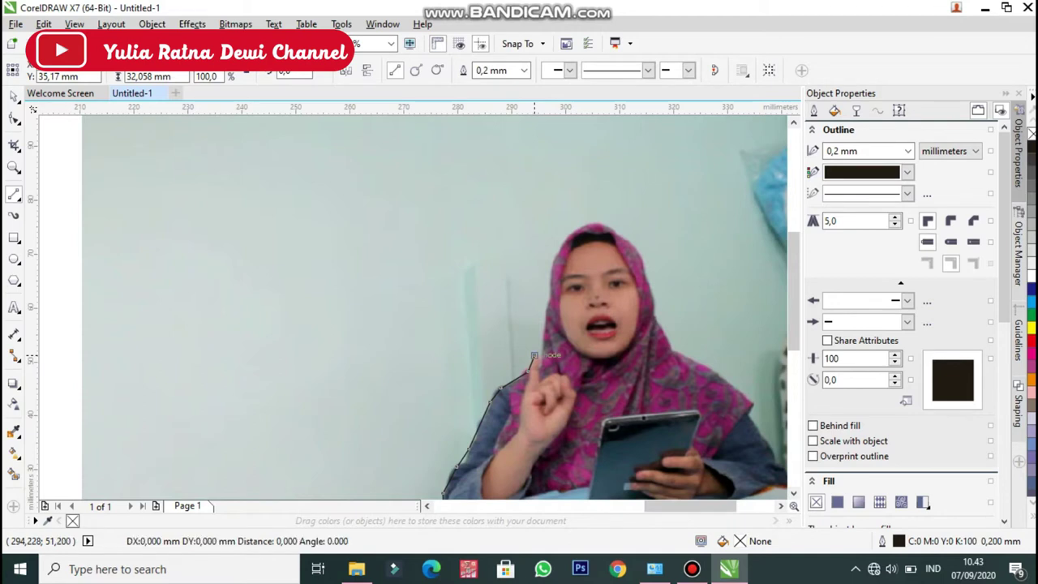
{"action": "left_click", "coordinate": [535, 354]}
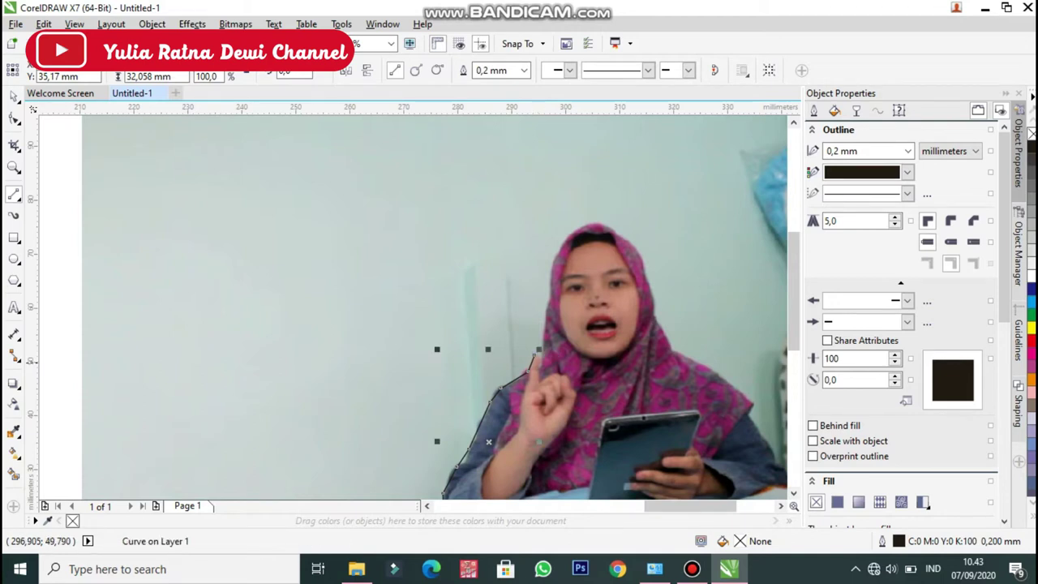
{"action": "left_click", "coordinate": [533, 355]}
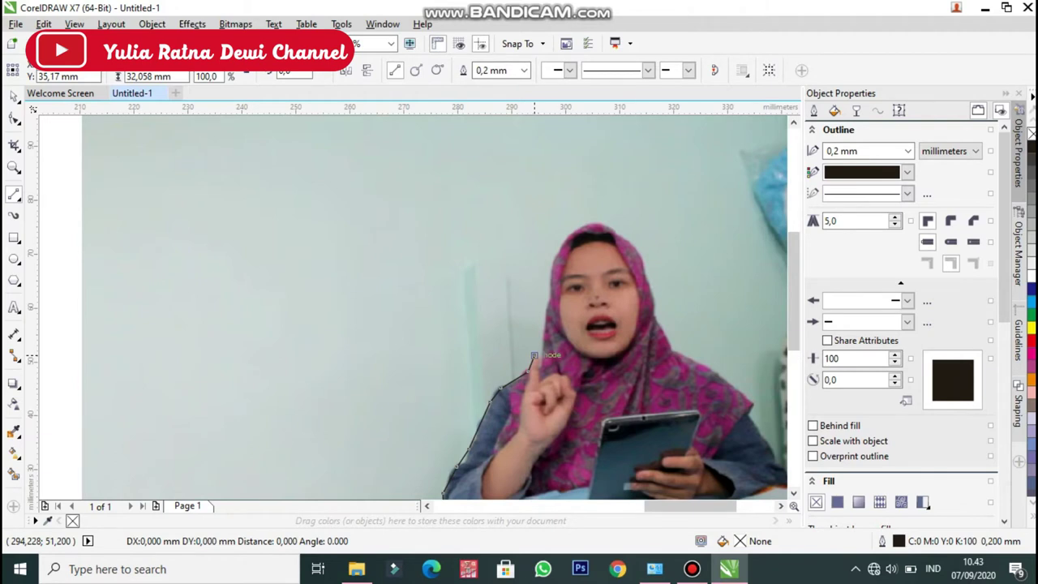
{"action": "mouse_move", "coordinate": [534, 355]}
{"action": "left_mouse_down"}
{"action": "mouse_move", "coordinate": [539, 366]}
{"action": "mouse_move", "coordinate": [534, 355]}
{"action": "left_mouse_up"}
{"action": "left_click", "coordinate": [534, 355]}
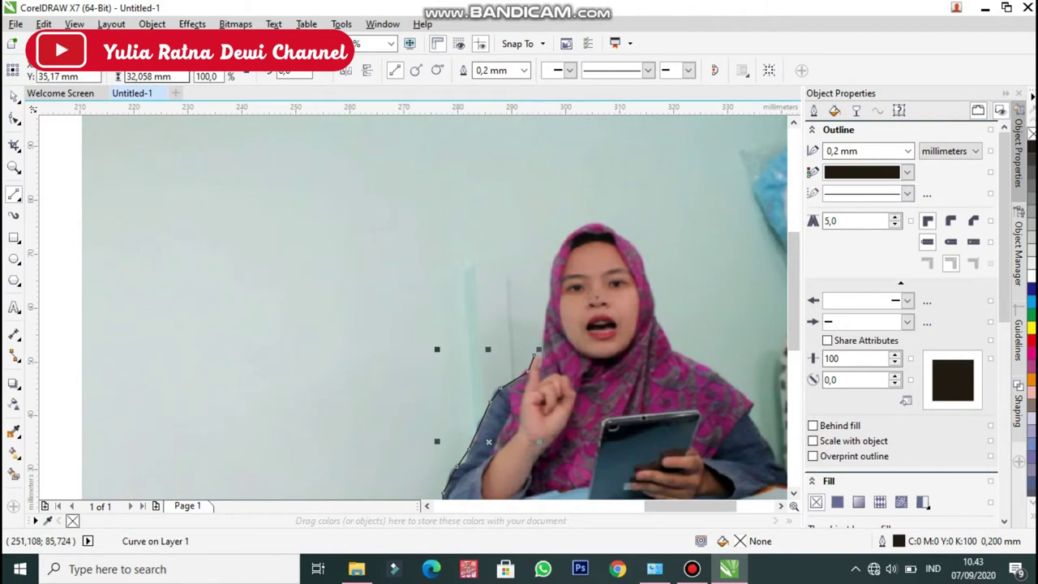
Continue the 2-Point Line outline around the fingertip and up the headscarf's edge to beside the forehead, about 52 mm high overall.
{"action": "left_click", "coordinate": [14, 167]}
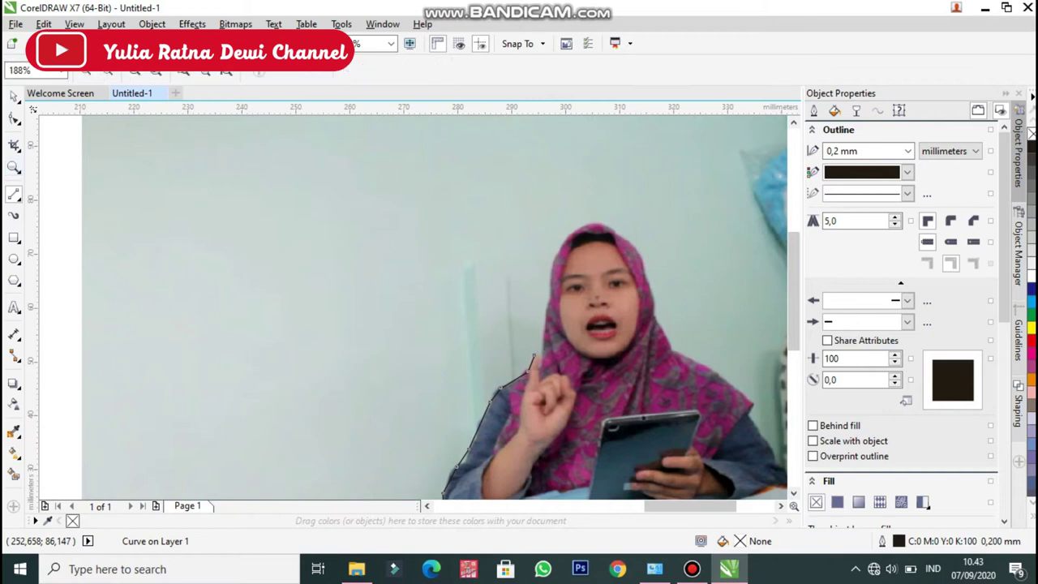
{"action": "left_click", "coordinate": [87, 71]}
{"action": "left_click", "coordinate": [14, 96]}
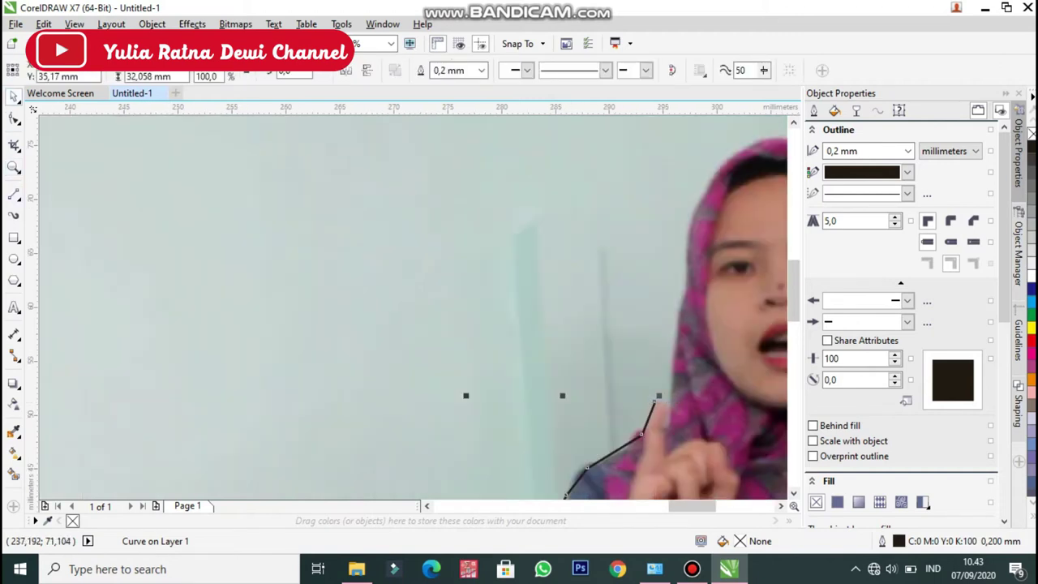
{"action": "left_click", "coordinate": [14, 193]}
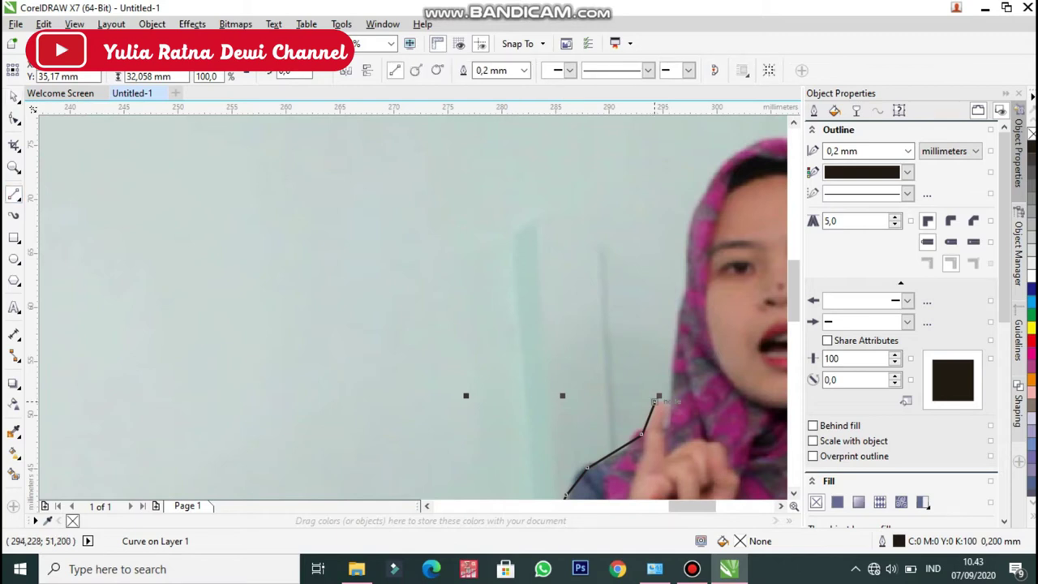
{"action": "left_click_drag", "start_coordinate": [654, 402], "coordinate": [654, 401]}
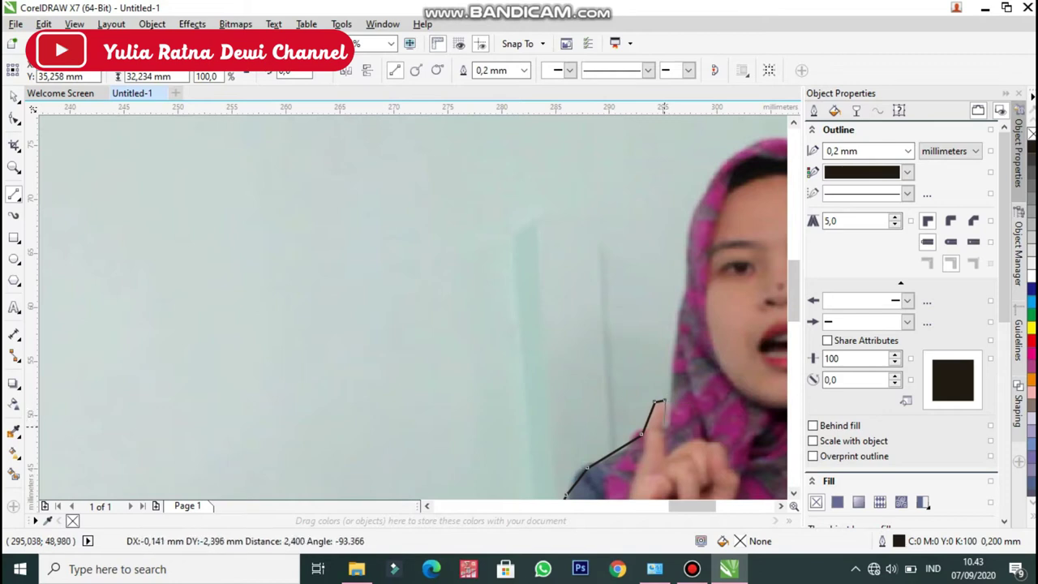
{"action": "left_click", "coordinate": [664, 425]}
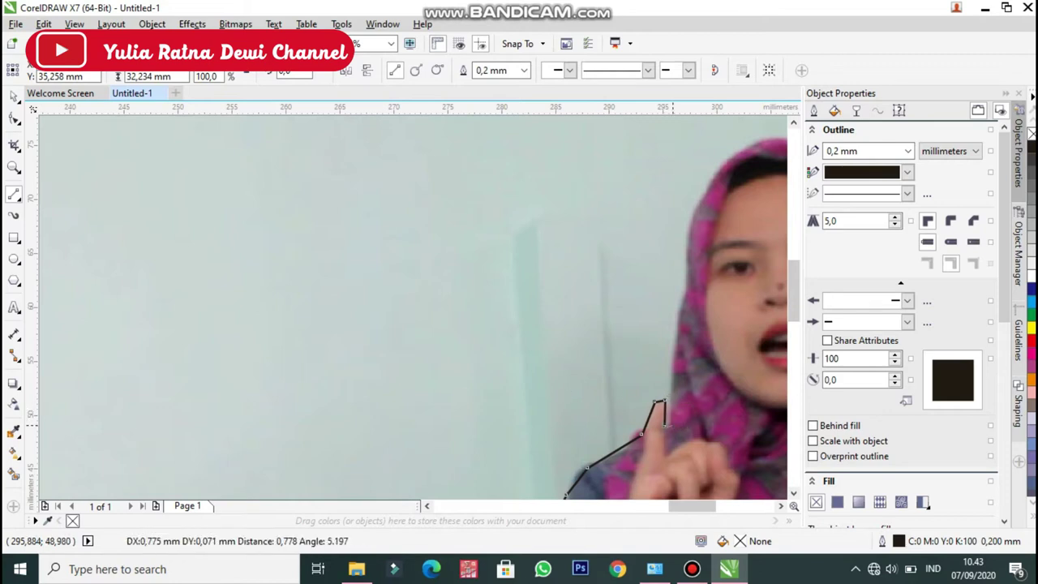
{"action": "left_click", "coordinate": [679, 315]}
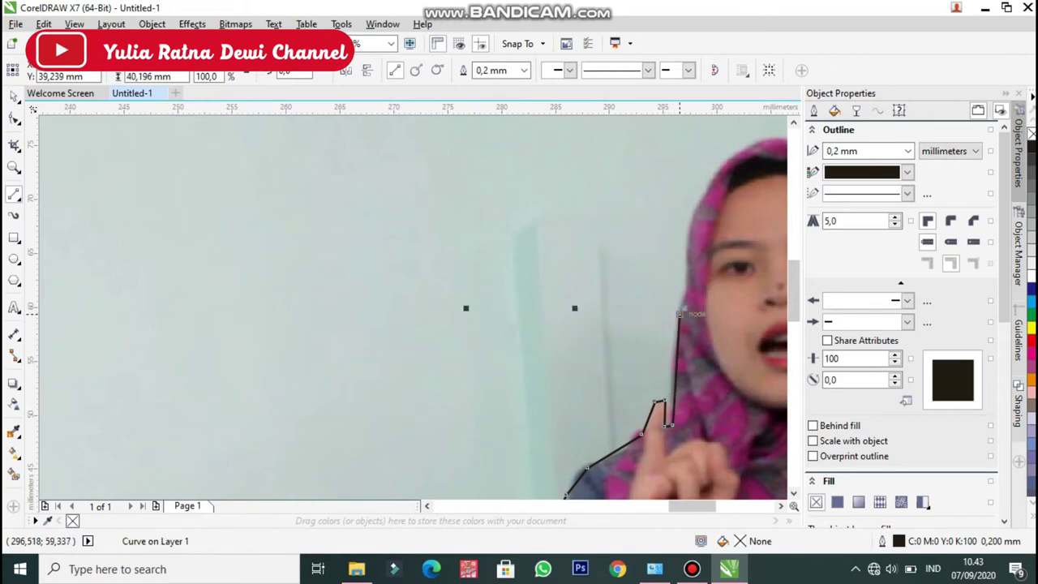
{"action": "left_click", "coordinate": [690, 279]}
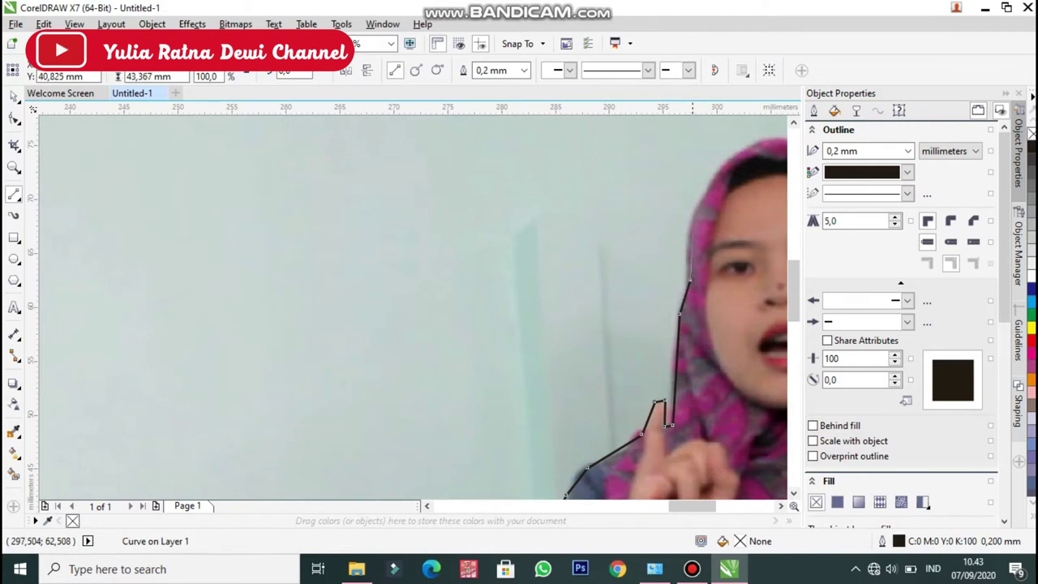
{"action": "left_click", "coordinate": [692, 232]}
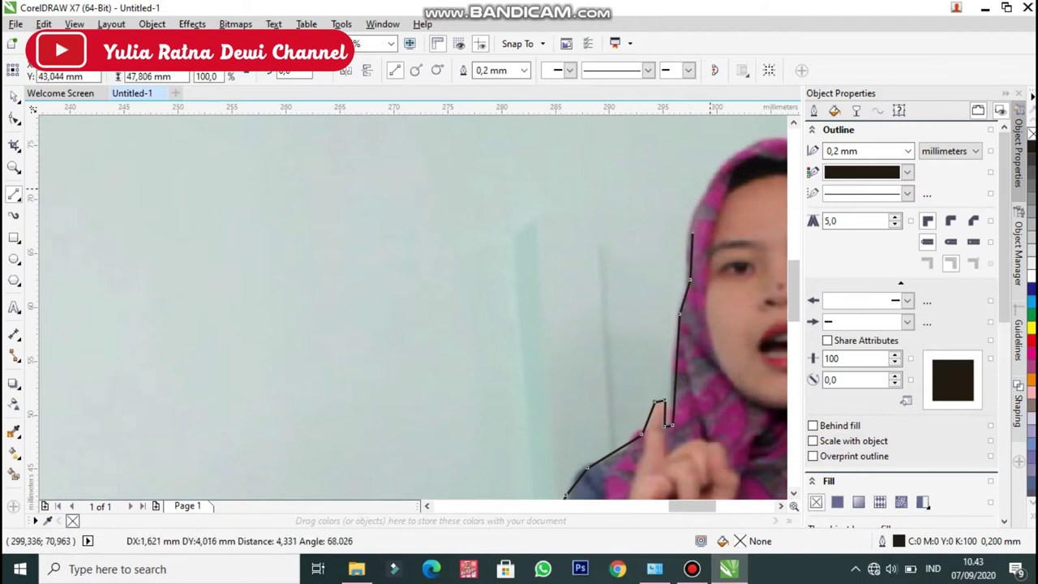
{"action": "left_click", "coordinate": [710, 189]}
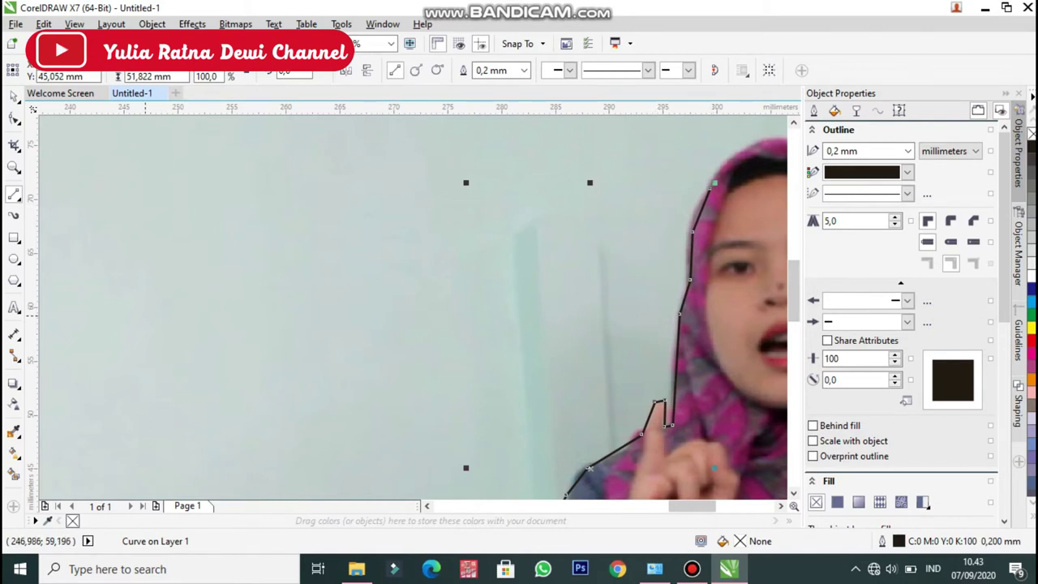
Continue the 2-Point Line outline over the top of the headscarf to its far side, bringing it to about 57 mm high overall.
{"action": "left_click", "coordinate": [14, 167]}
{"action": "left_click", "coordinate": [108, 72]}
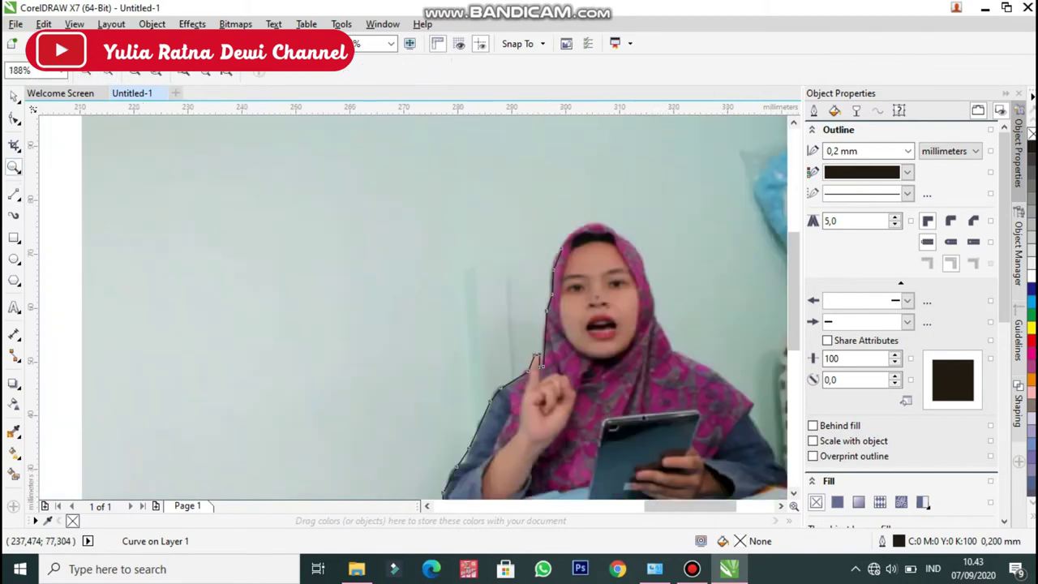
{"action": "left_click", "coordinate": [13, 95]}
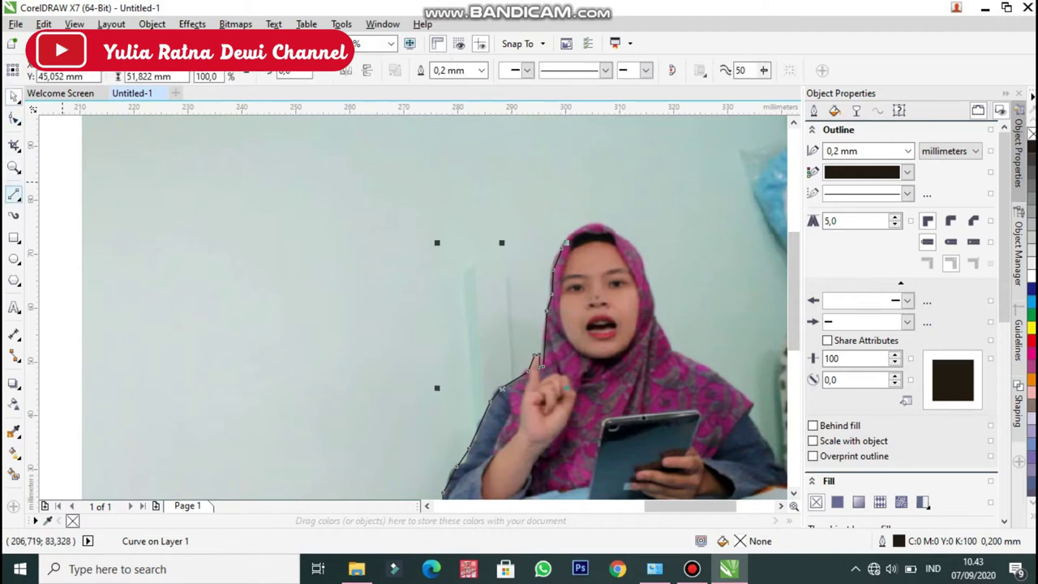
{"action": "left_click", "coordinate": [13, 195]}
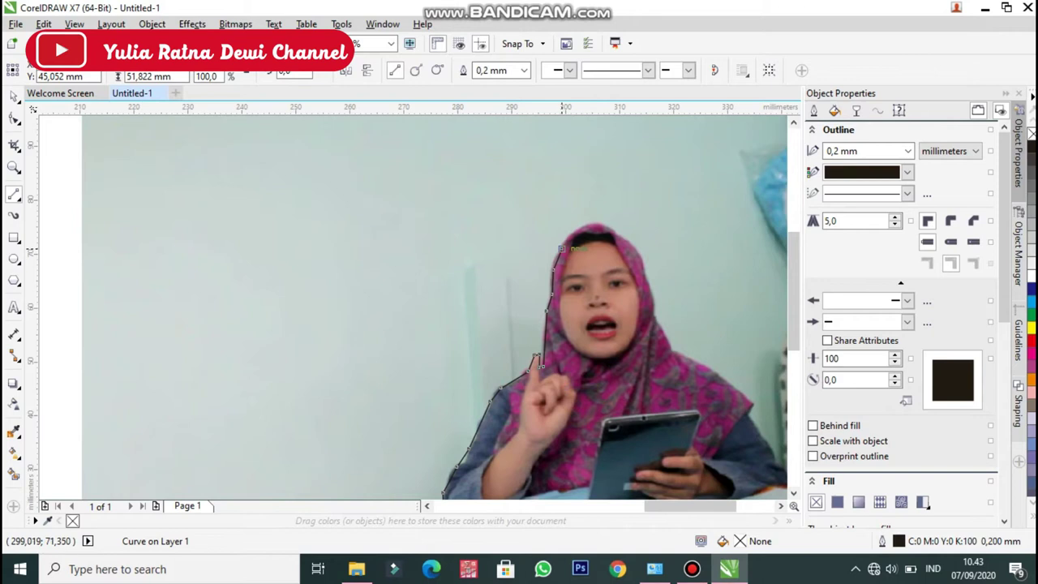
{"action": "left_click", "coordinate": [561, 250]}
{"action": "left_click_drag", "start_coordinate": [571, 233], "coordinate": [586, 225]}
{"action": "left_click", "coordinate": [587, 224]}
{"action": "left_click", "coordinate": [601, 220]}
{"action": "left_click", "coordinate": [602, 220]}
{"action": "left_click", "coordinate": [619, 232]}
{"action": "left_click", "coordinate": [619, 232]}
{"action": "left_click", "coordinate": [635, 246]}
{"action": "left_click", "coordinate": [636, 246]}
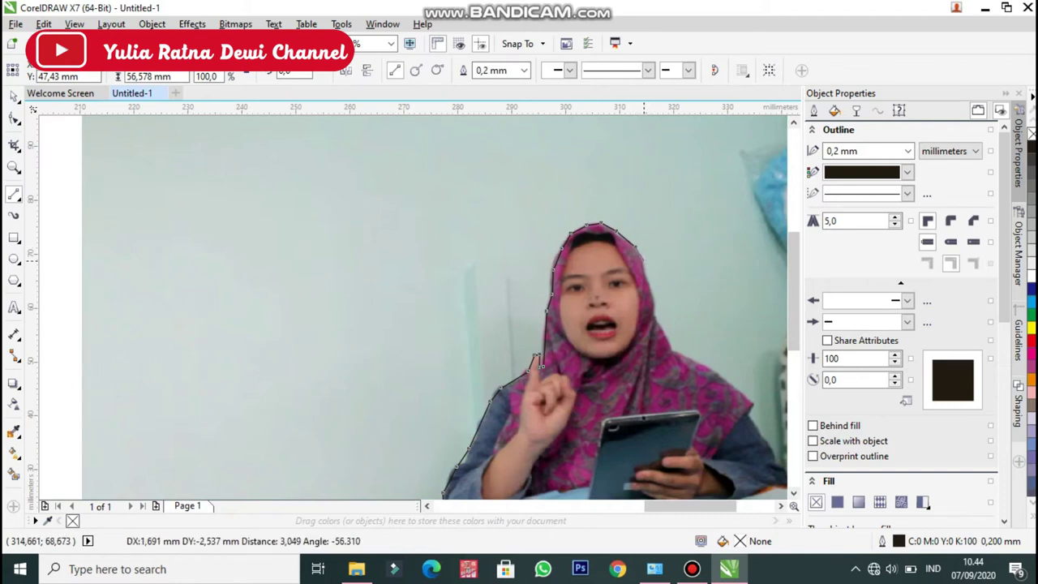
Trace the headscarf's far edge down past the cheek and onto the shoulder, undoing the accidental sideways shift of the outline.
{"action": "left_click", "coordinate": [644, 261]}
{"action": "left_click", "coordinate": [644, 261]}
{"action": "left_click", "coordinate": [646, 277]}
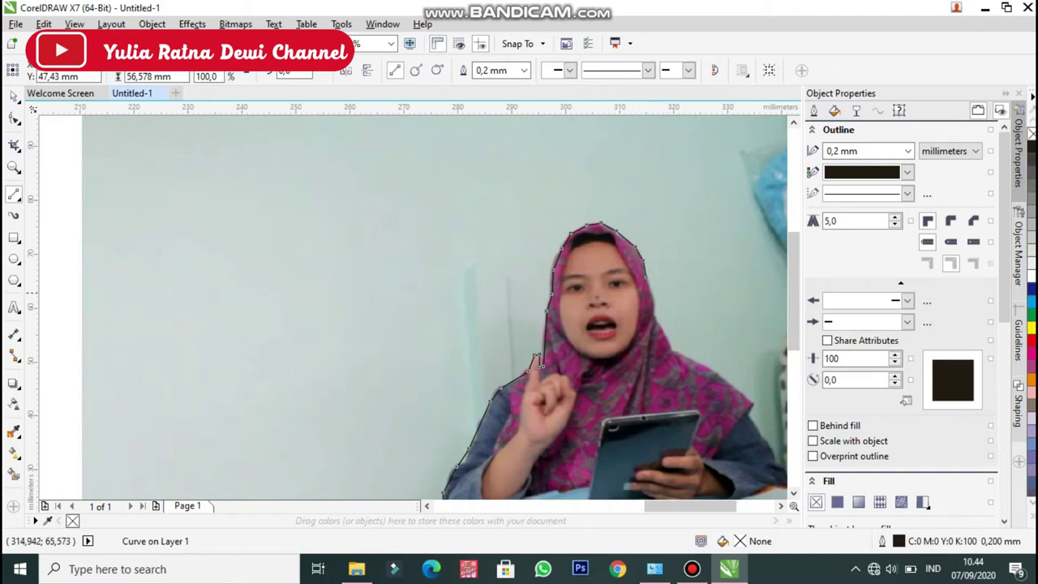
{"action": "left_click", "coordinate": [653, 301]}
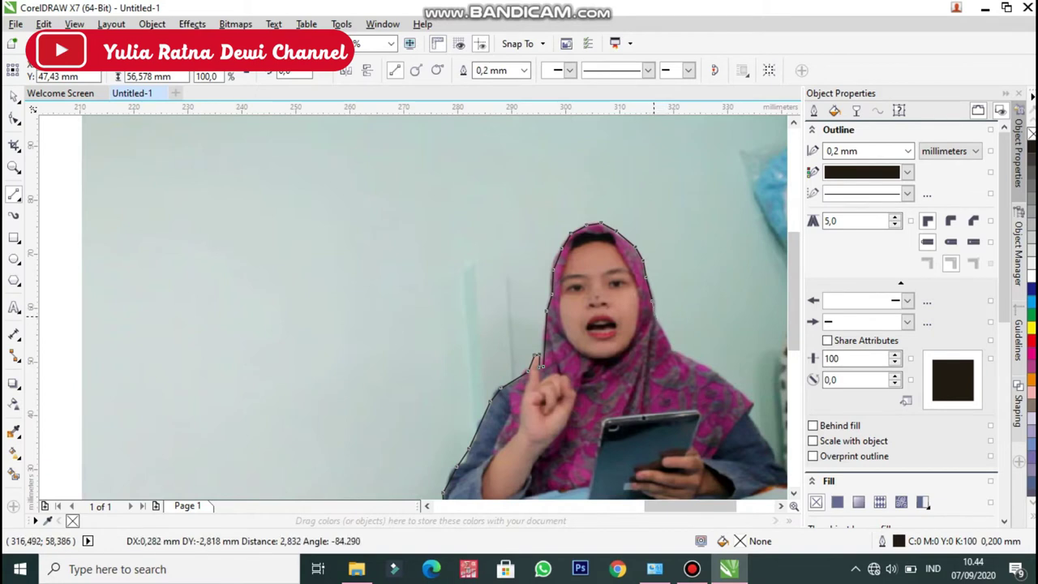
{"action": "left_click", "coordinate": [670, 340]}
{"action": "left_click", "coordinate": [672, 354]}
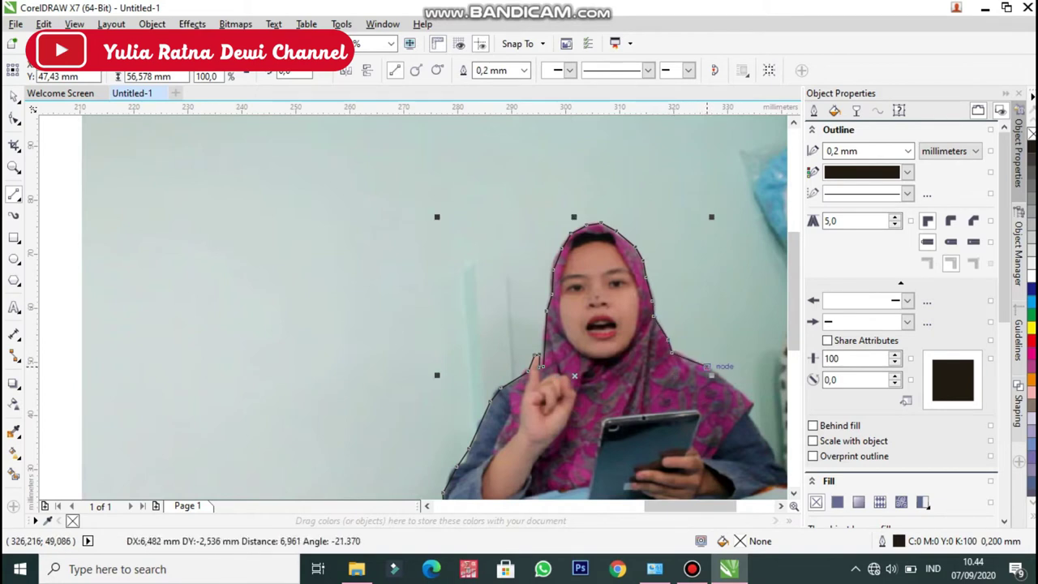
{"action": "double_click", "coordinate": [743, 367]}
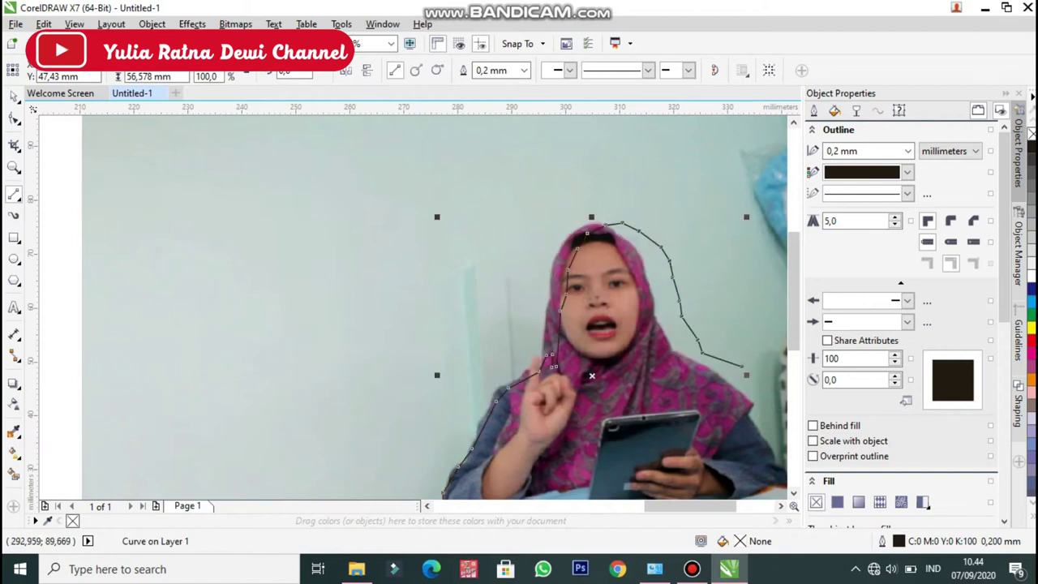
{"action": "key", "text": "ctrl+z"}
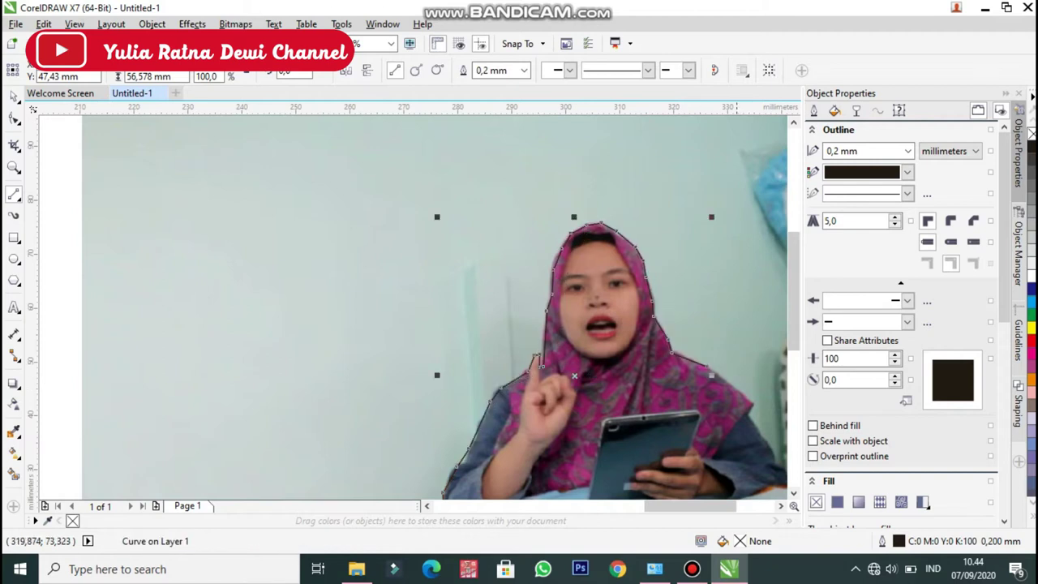
Extend the 2-Point Line outline over the shoulder to the headscarf's outer corner and down the sleeve to the elbow.
{"action": "left_click_drag", "start_coordinate": [707, 366], "coordinate": [753, 402]}
{"action": "left_click_drag", "start_coordinate": [794, 333], "coordinate": [793, 383]}
{"action": "scroll", "coordinate": [427, 308], "scroll_direction": "right", "scroll_amount": 3}
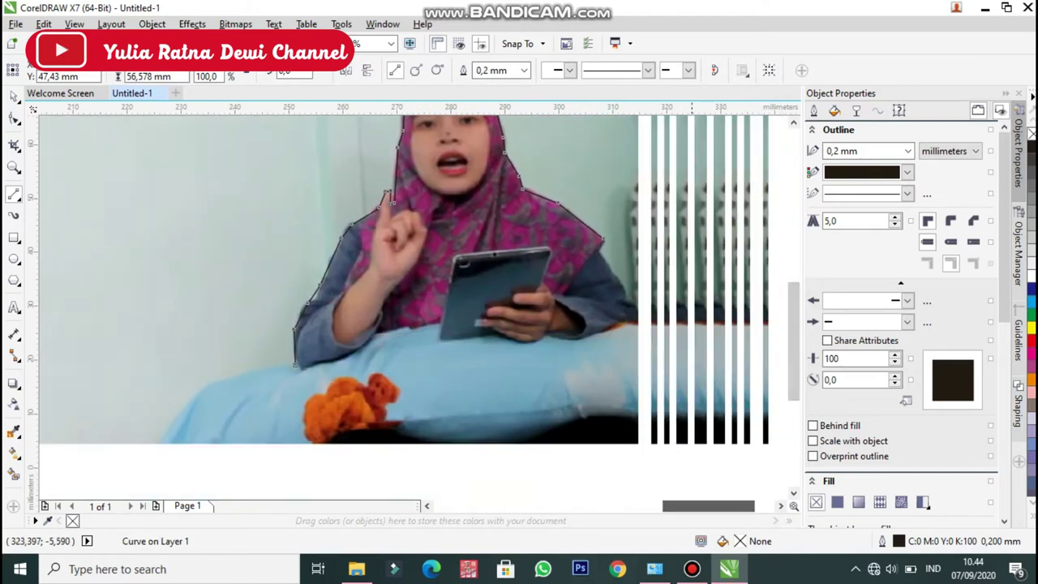
{"action": "left_click_drag", "start_coordinate": [585, 239], "coordinate": [604, 284]}
{"action": "left_click", "coordinate": [603, 281]}
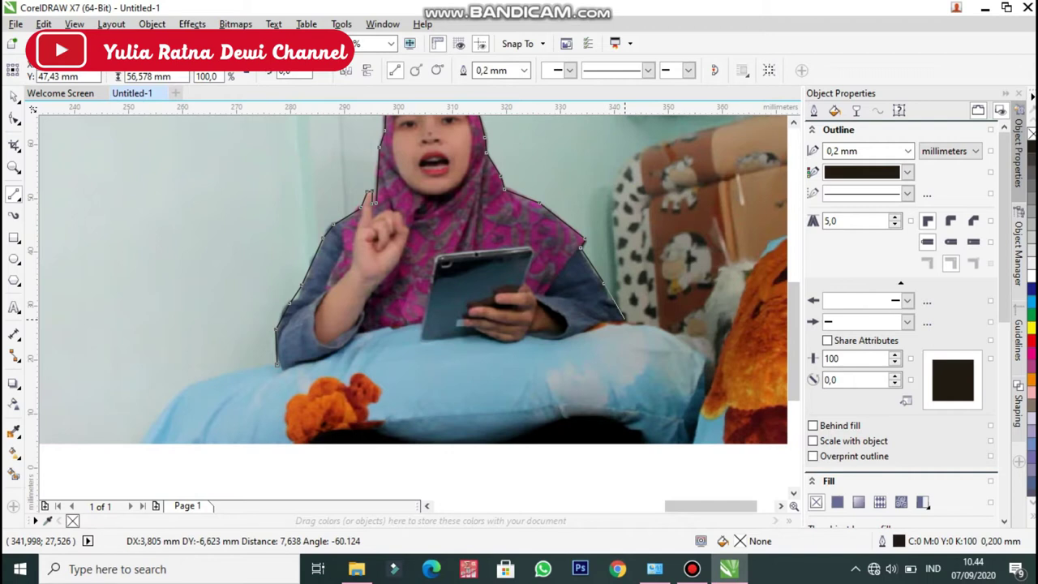
{"action": "double_click", "coordinate": [624, 318]}
Close the outline from the elbow under the forearm and tablet to its starting point, redrawing the first segment in shorter pieces.
{"action": "left_click", "coordinate": [626, 318]}
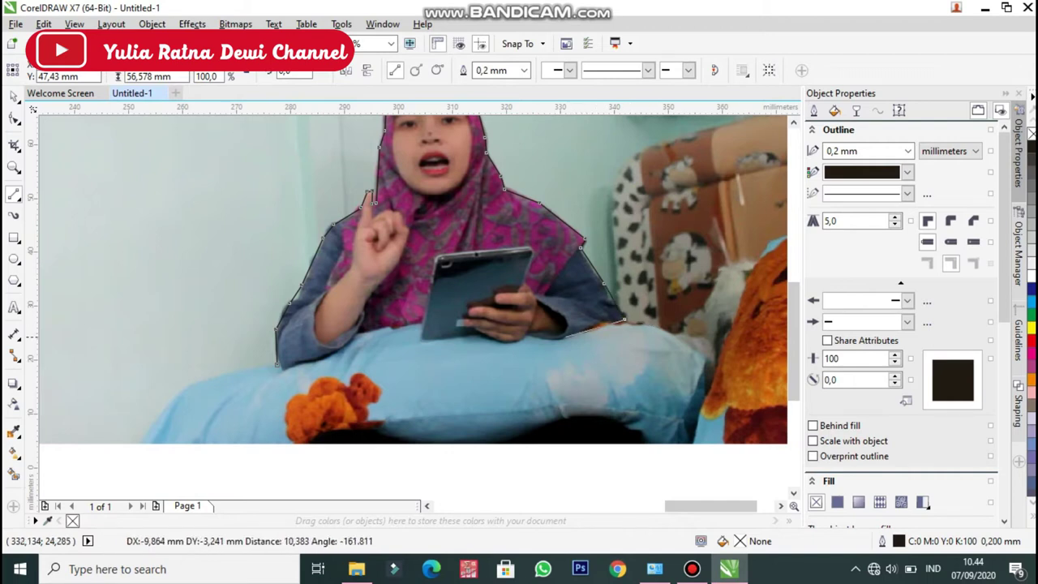
{"action": "double_click", "coordinate": [558, 339]}
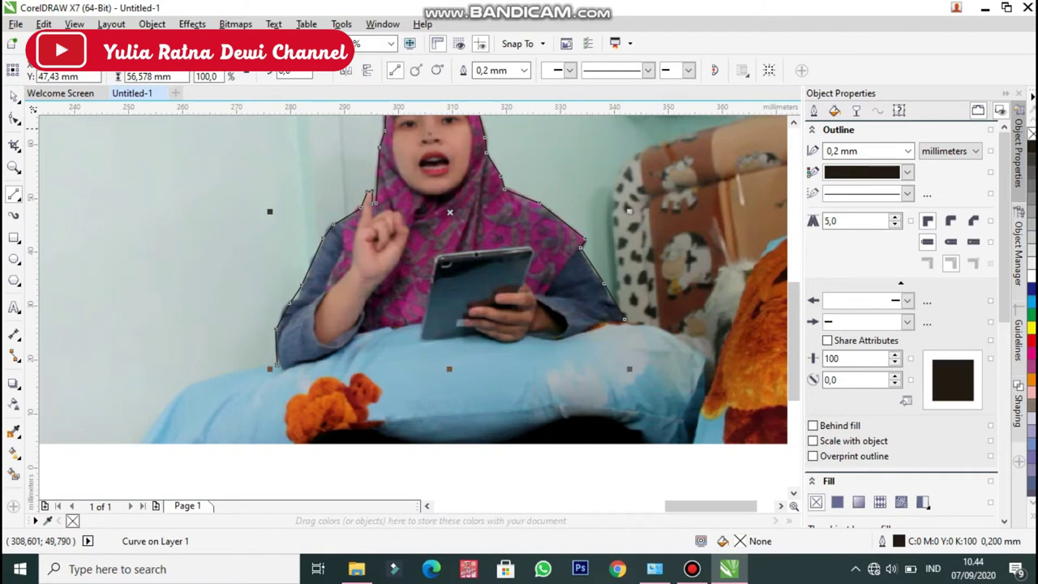
{"action": "left_click_drag", "start_coordinate": [625, 319], "coordinate": [587, 328]}
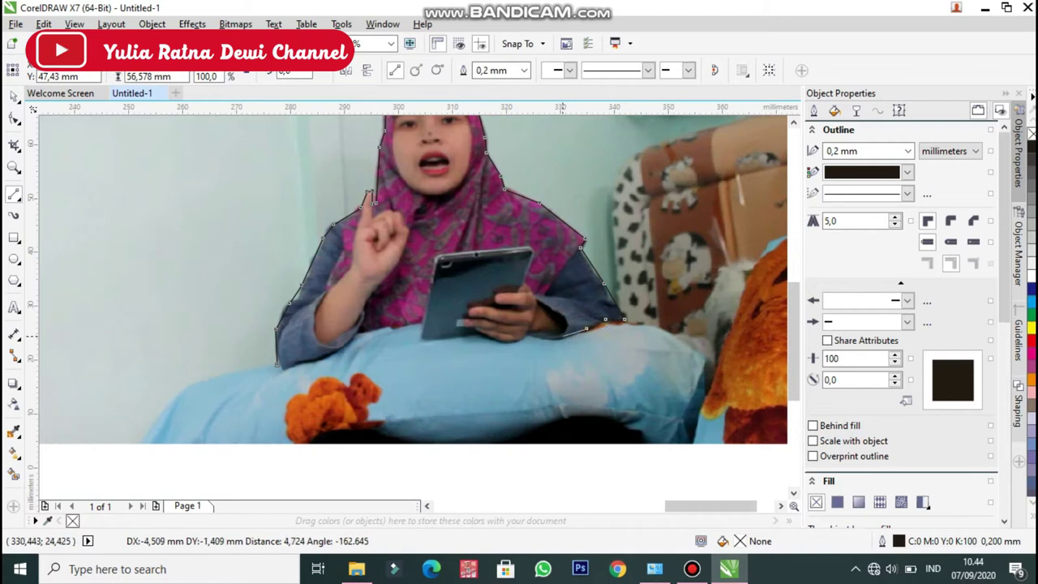
{"action": "left_click", "coordinate": [564, 336]}
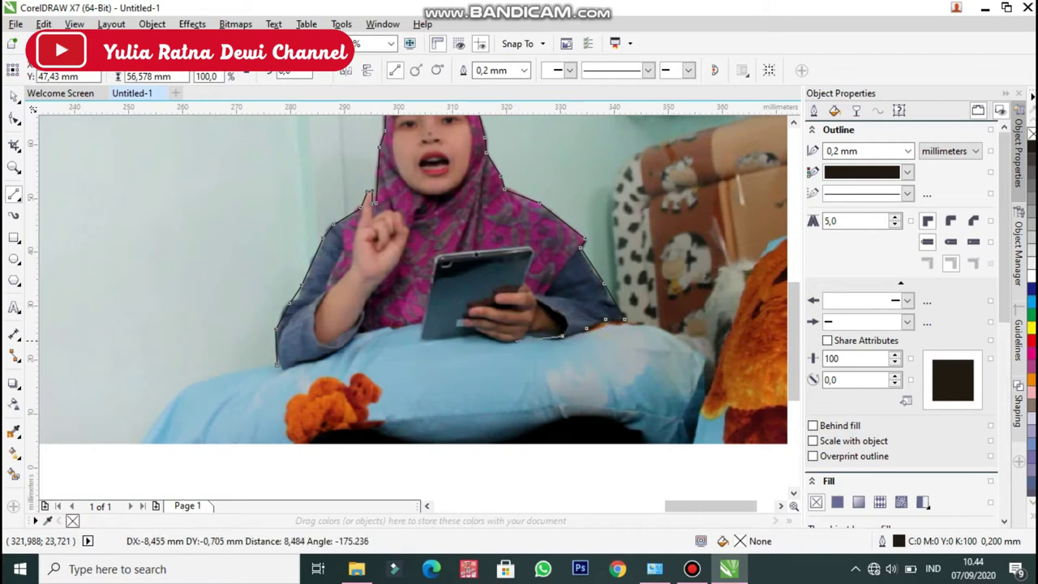
{"action": "left_click", "coordinate": [480, 347]}
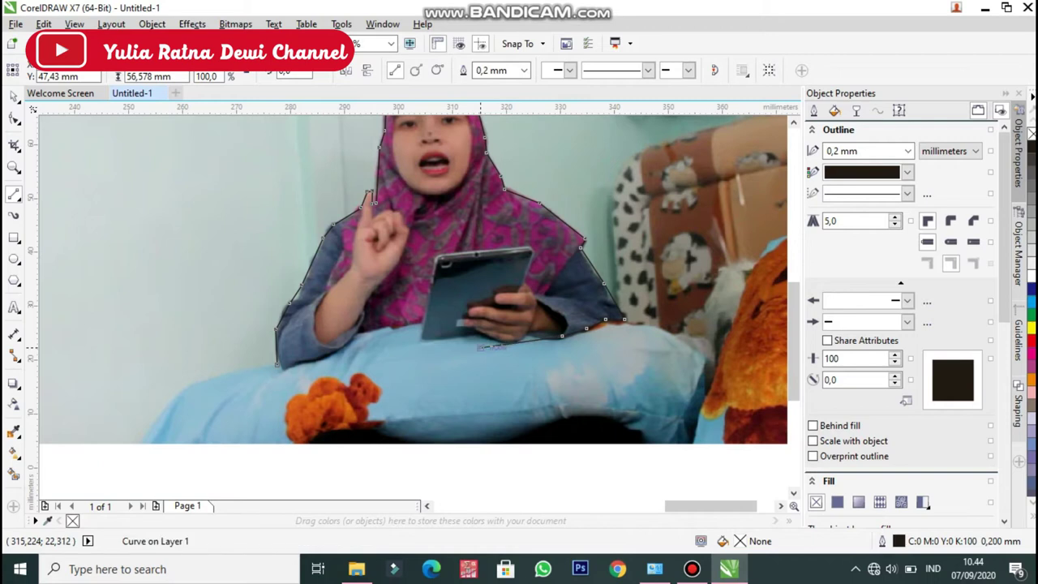
{"action": "left_click", "coordinate": [277, 364]}
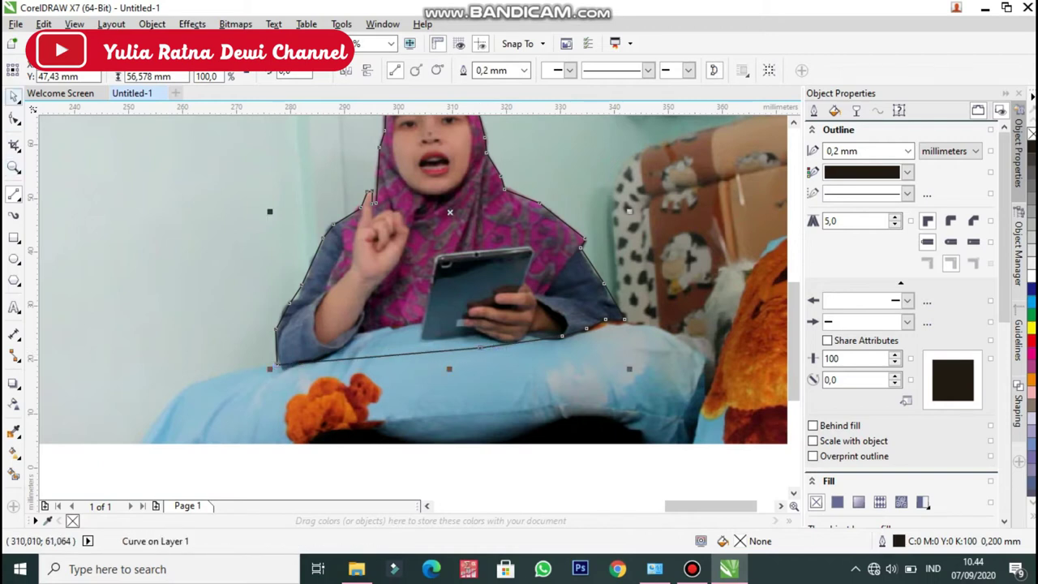
Intersect the photo with the closed outline and delete the original photo, keeping only the cut-out of the woman.
{"action": "left_click", "coordinate": [14, 96]}
{"action": "left_click", "coordinate": [500, 199]}
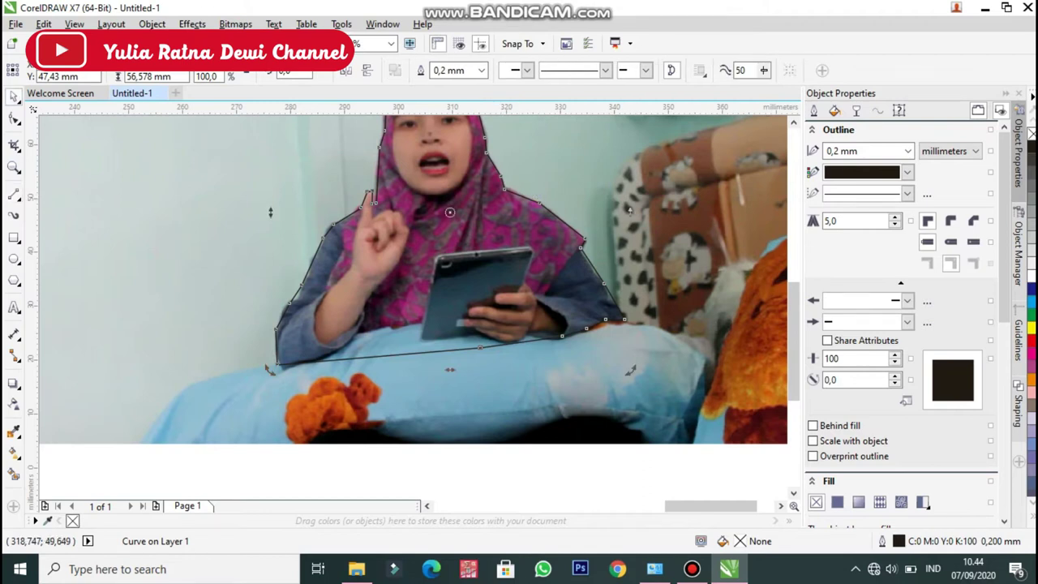
{"action": "left_click", "coordinate": [730, 187], "text": "shift"}
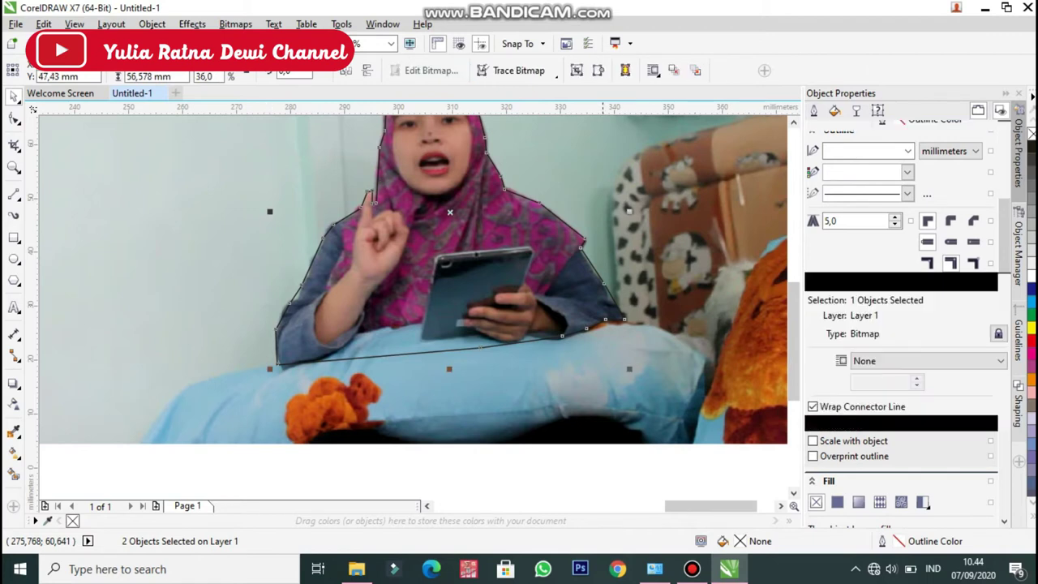
{"action": "left_click", "coordinate": [675, 208]}
{"action": "key", "text": "Delete"}
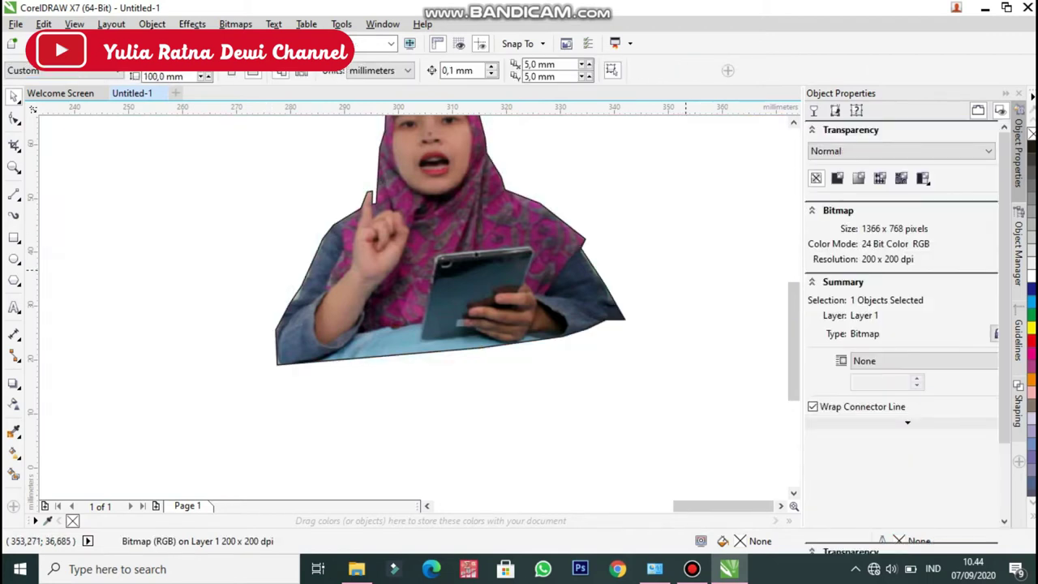
Set the outline colour of the curve around the cut-out to white and choose a different outline width.
{"action": "left_click", "coordinate": [13, 167]}
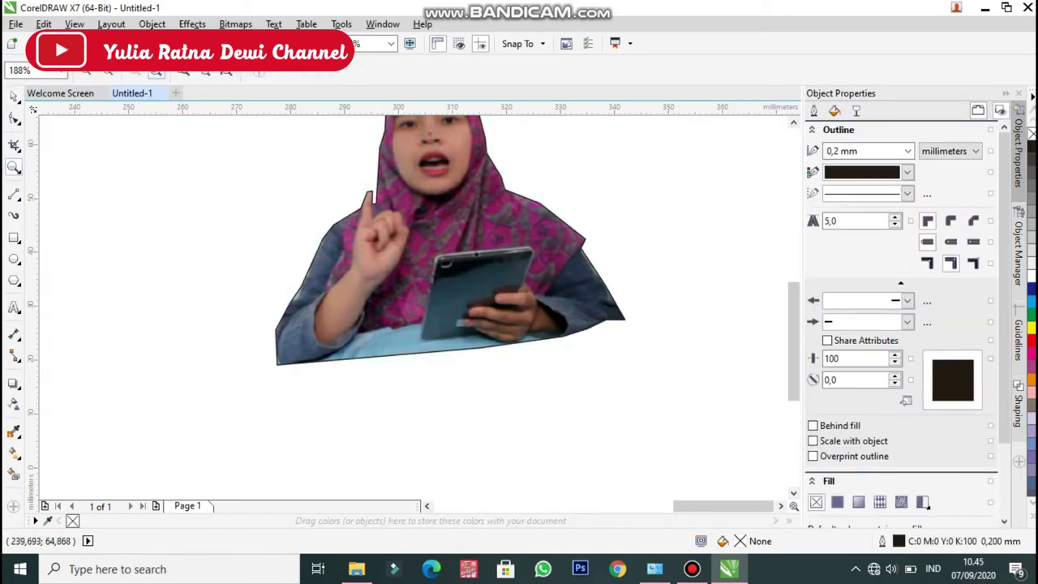
{"action": "left_click", "coordinate": [156, 72]}
{"action": "left_click", "coordinate": [184, 73]}
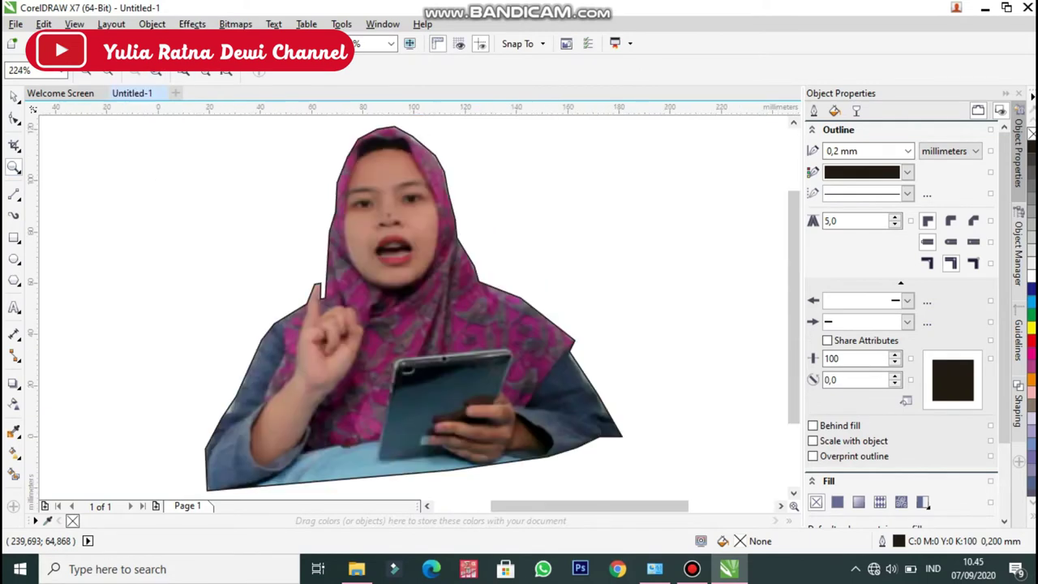
{"action": "left_click", "coordinate": [108, 72]}
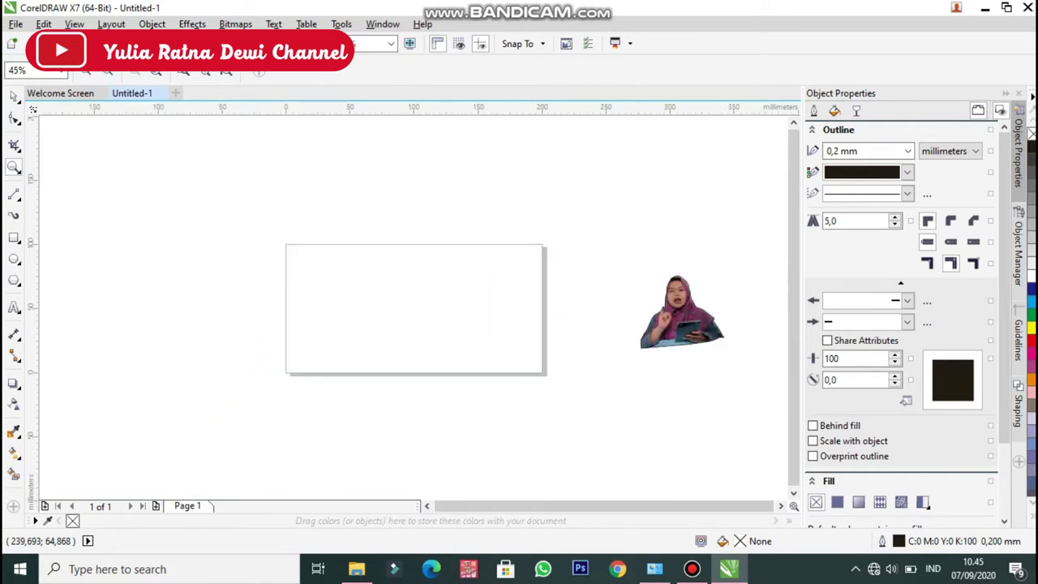
{"action": "left_click", "coordinate": [14, 96]}
{"action": "left_click_drag", "start_coordinate": [706, 476], "coordinate": [656, 295]}
{"action": "left_click", "coordinate": [674, 295]}
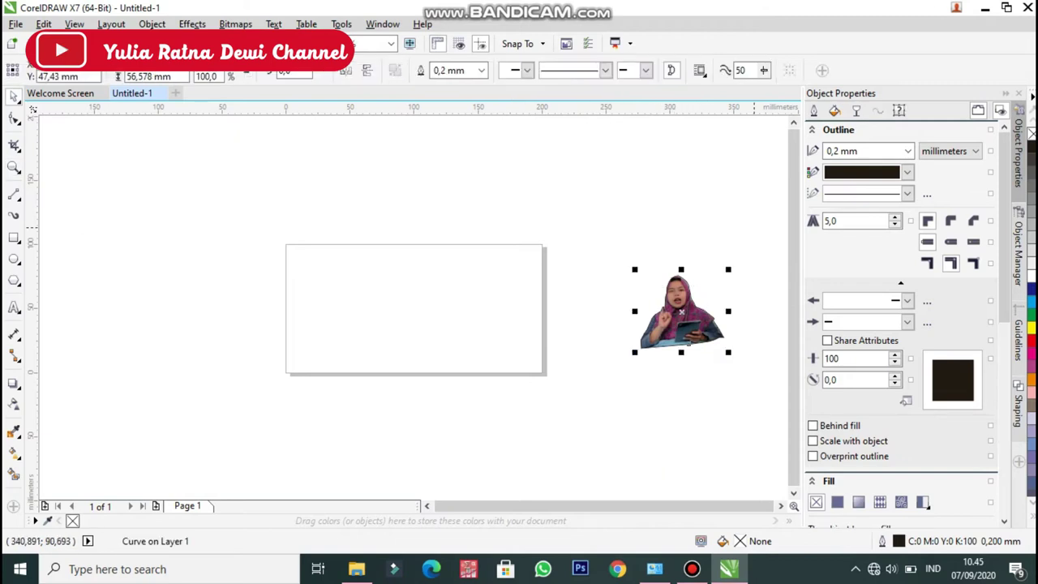
{"action": "left_click", "coordinate": [907, 172]}
{"action": "left_click", "coordinate": [890, 200]}
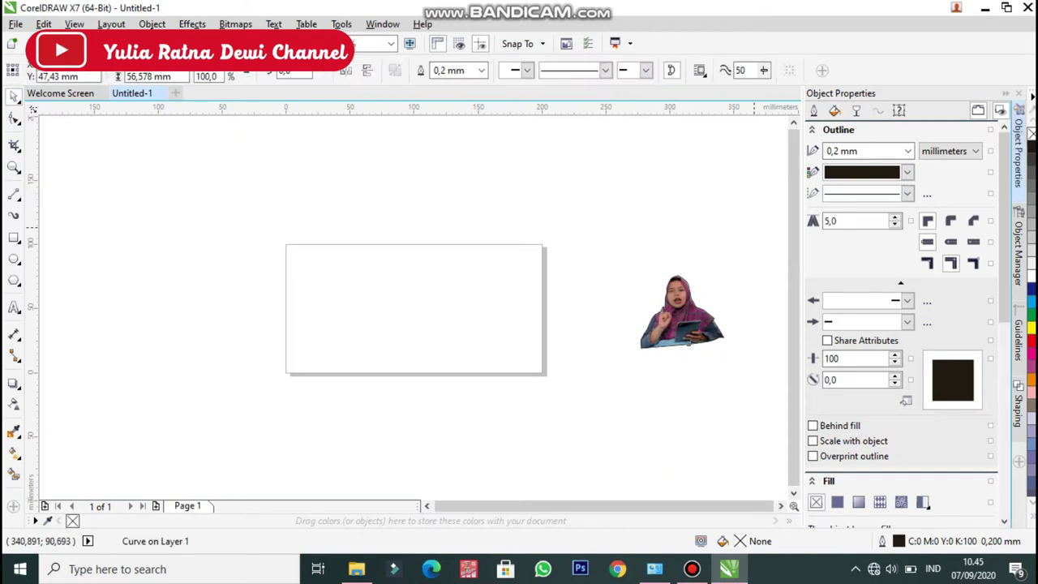
{"action": "left_click", "coordinate": [908, 152]}
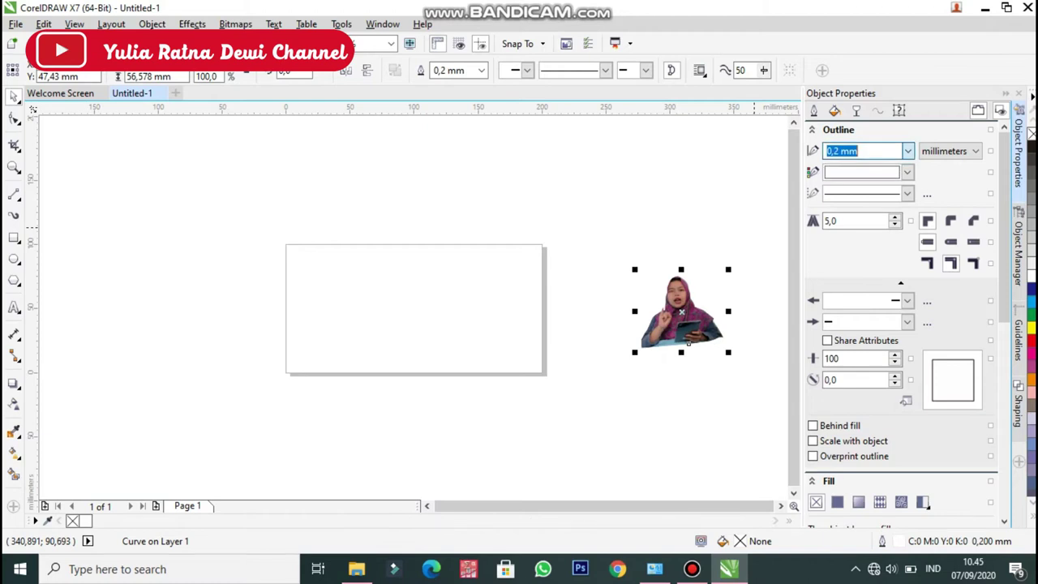
{"action": "left_click", "coordinate": [907, 152]}
{"action": "left_click", "coordinate": [874, 223]}
Group the cut-out with its outline and place the group in the lower-left part of the page.
{"action": "left_click", "coordinate": [621, 212]}
{"action": "left_click_drag", "start_coordinate": [620, 212], "coordinate": [750, 350]}
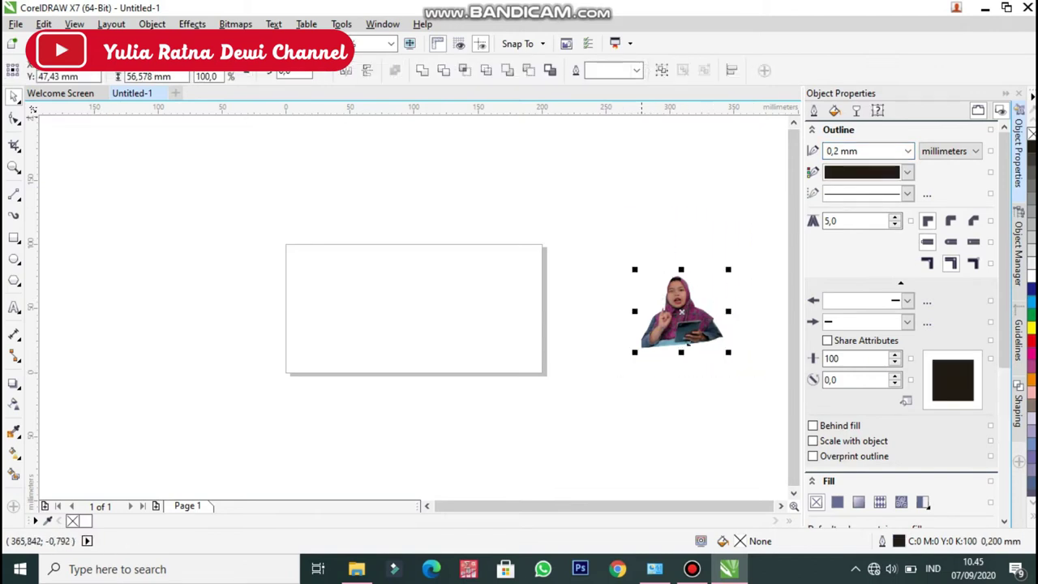
{"action": "left_click", "coordinate": [661, 70]}
{"action": "left_click_drag", "start_coordinate": [682, 312], "coordinate": [317, 313]}
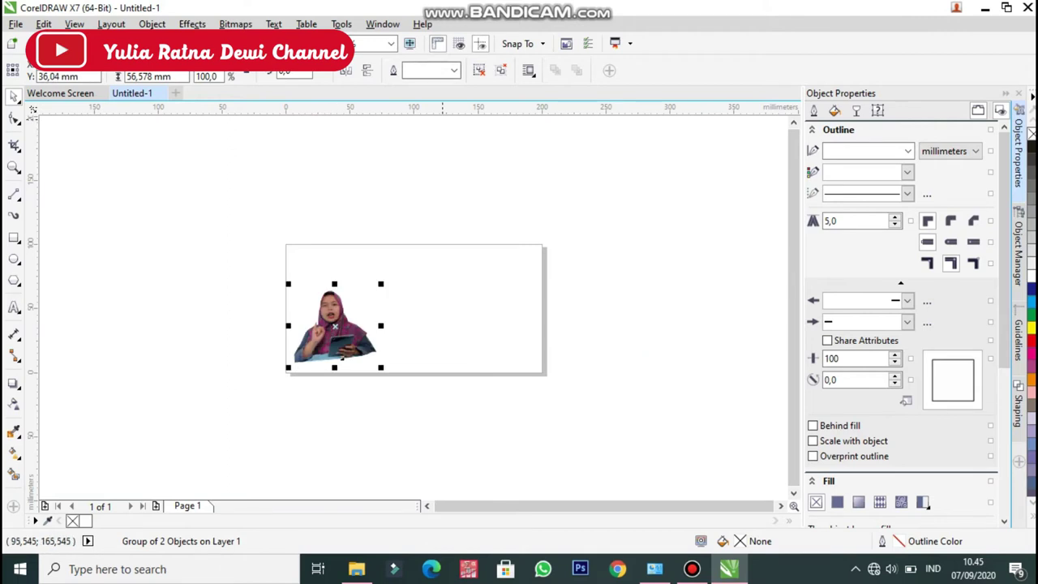
Draw a rectangle about 186 mm wide and 13 mm high along the page's bottom edge, below the woman.
{"action": "left_click", "coordinate": [227, 204]}
{"action": "left_click", "coordinate": [14, 237]}
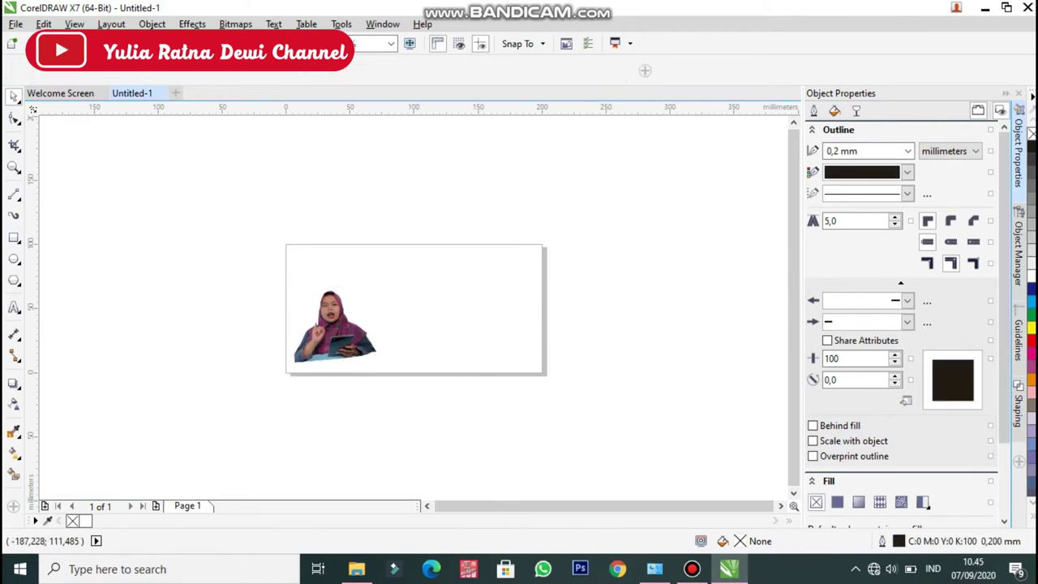
{"action": "key", "text": "F6"}
{"action": "left_click_drag", "start_coordinate": [293, 355], "coordinate": [532, 372]}
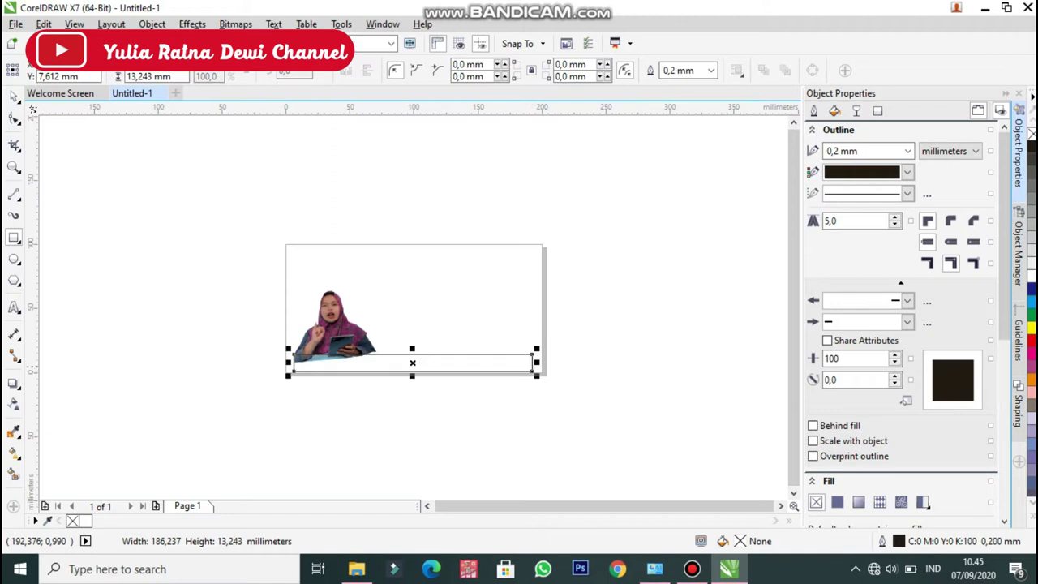
Set the radius of all four corners of the bottom rectangle to 40 mm.
{"action": "double_click", "coordinate": [476, 64]}
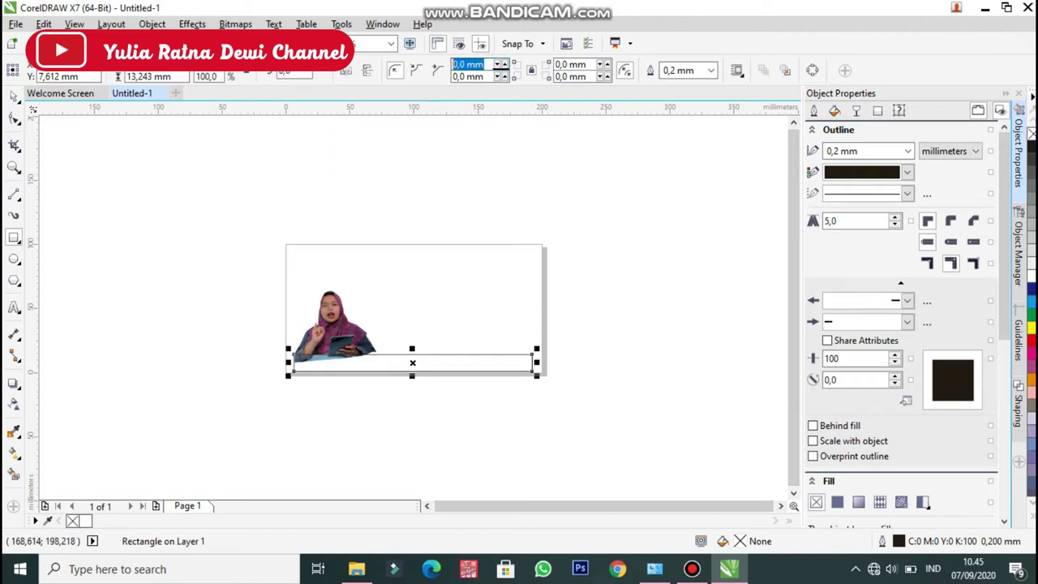
{"action": "type", "text": "40"}
{"action": "key", "text": "Return"}
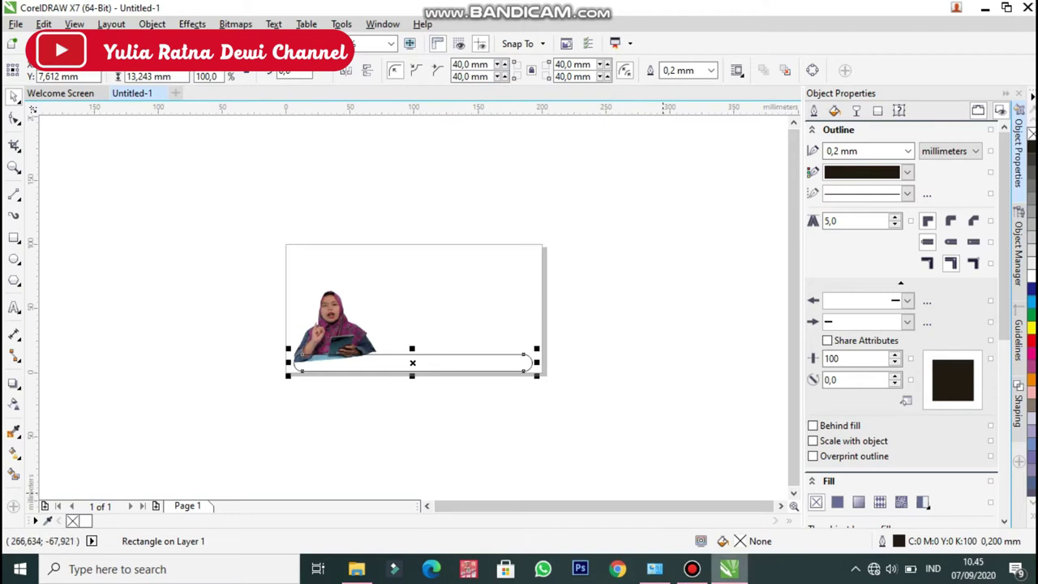
Try a fountain fill on the bottom bar with a light turquoise start colour of C49 M0 Y21 K0.
{"action": "double_click", "coordinate": [722, 541]}
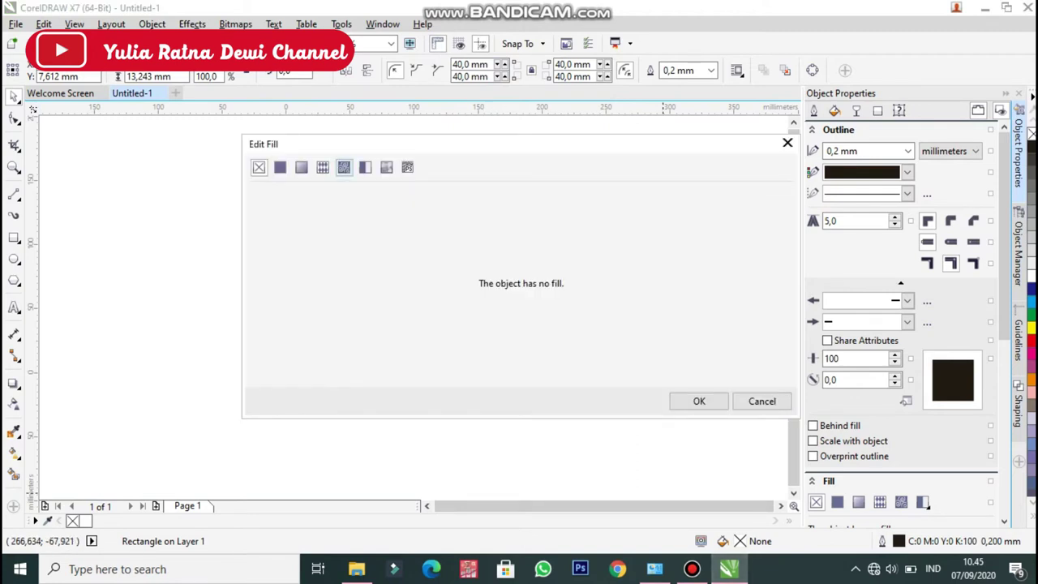
{"action": "left_click", "coordinate": [302, 167]}
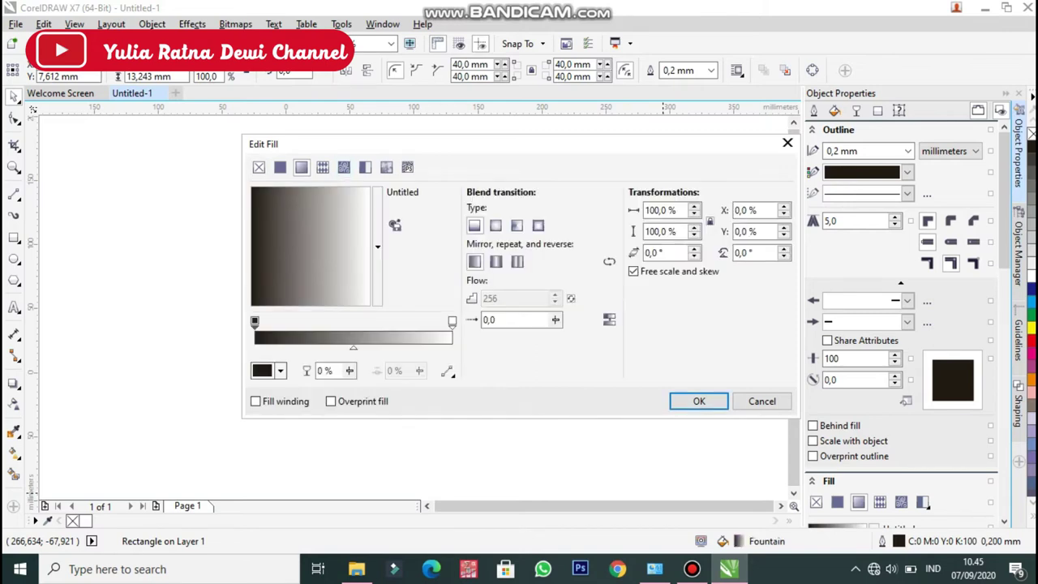
{"action": "left_click", "coordinate": [281, 371]}
{"action": "left_click", "coordinate": [313, 268]}
{"action": "left_click", "coordinate": [358, 283]}
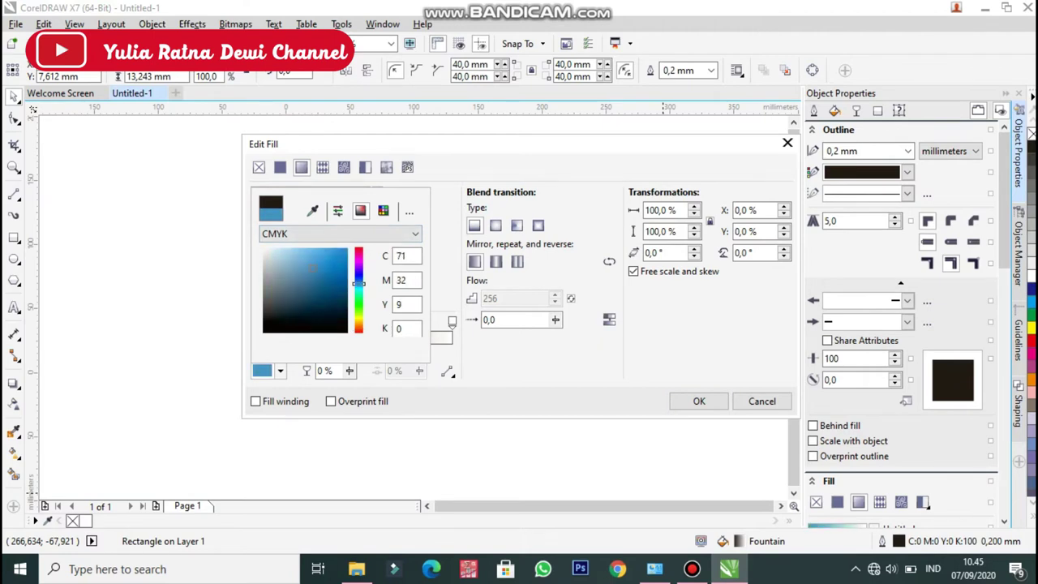
{"action": "left_click_drag", "start_coordinate": [358, 283], "coordinate": [358, 290]}
{"action": "left_click_drag", "start_coordinate": [310, 266], "coordinate": [306, 255]}
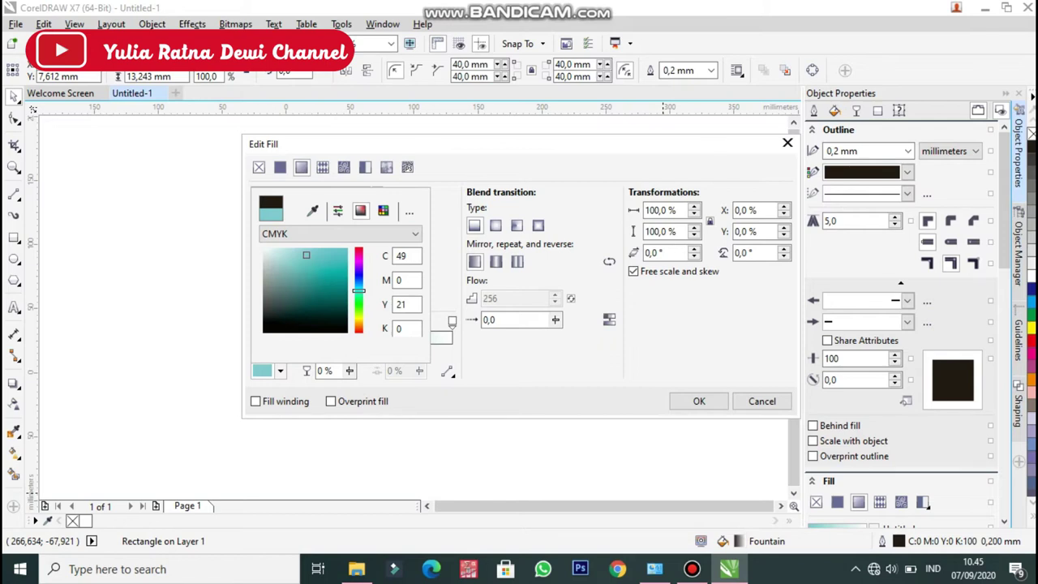
{"action": "key", "text": "Escape"}
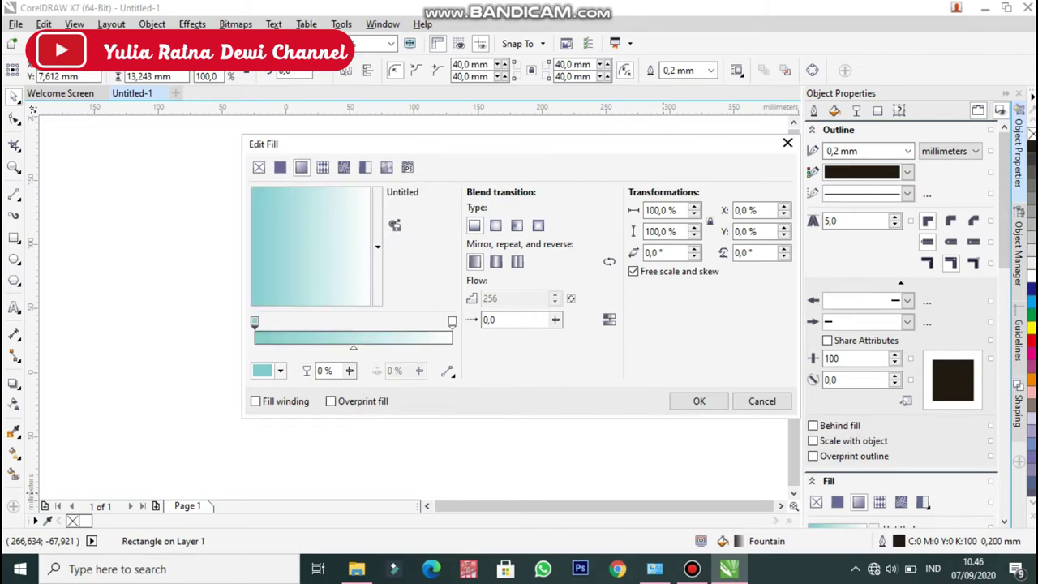
Try to give the bar's fountain fill a green end colour and apply it.
{"action": "left_click", "coordinate": [452, 322]}
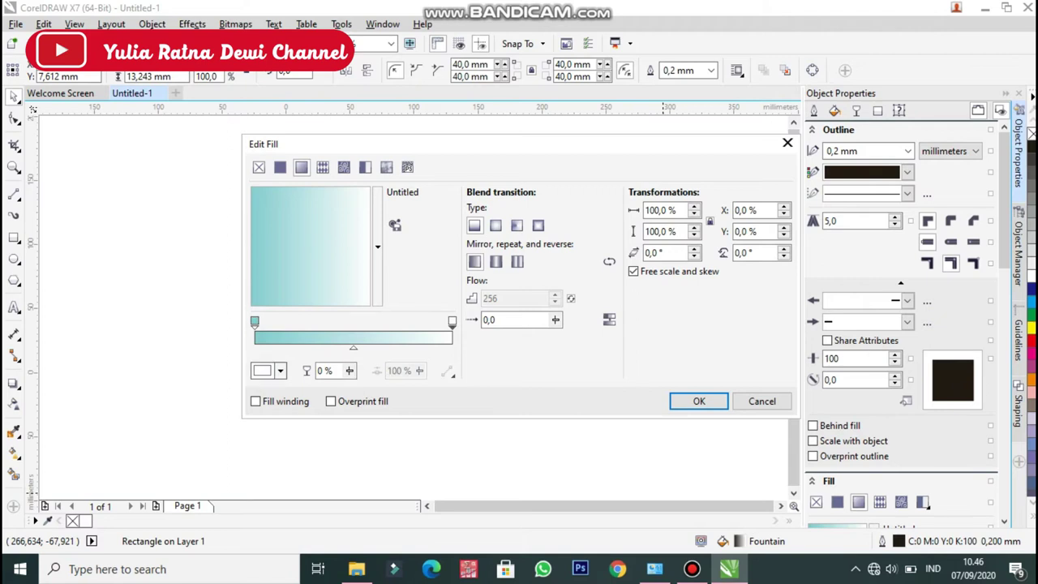
{"action": "left_click", "coordinate": [280, 370]}
{"action": "left_click", "coordinate": [358, 299]}
{"action": "mouse_move", "coordinate": [321, 261]}
{"action": "left_mouse_down"}
{"action": "mouse_move", "coordinate": [309, 251]}
{"action": "mouse_move", "coordinate": [320, 252]}
{"action": "left_mouse_up"}
{"action": "left_click", "coordinate": [559, 357]}
{"action": "left_click", "coordinate": [699, 402]}
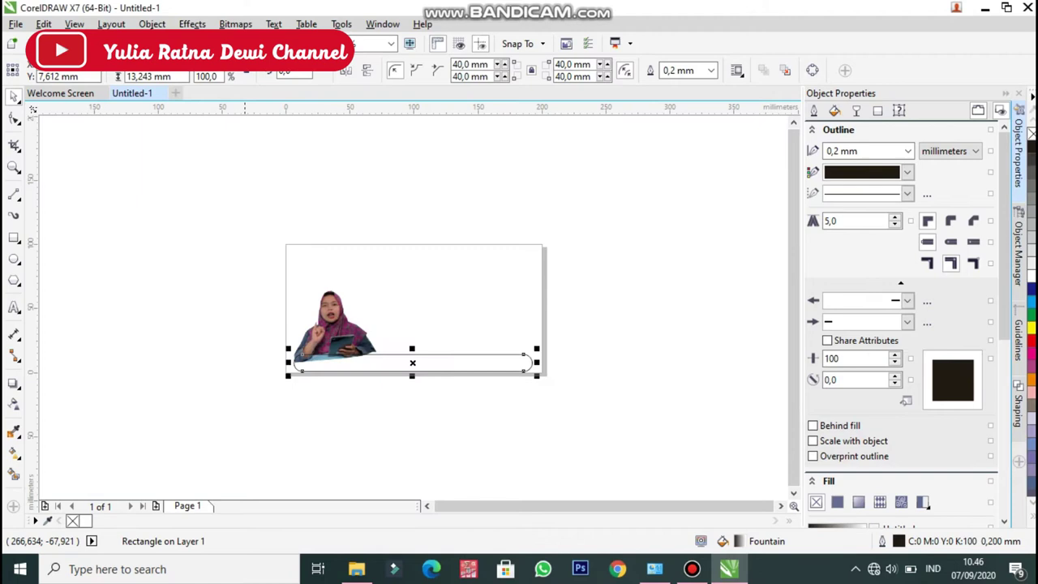
{"action": "left_click", "coordinate": [365, 358]}
{"action": "left_click", "coordinate": [365, 358]}
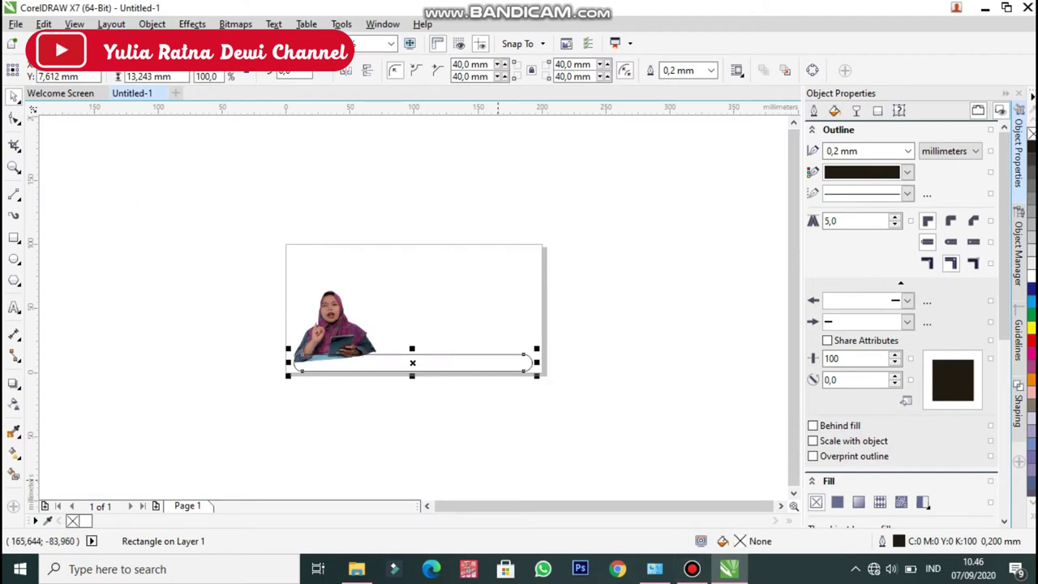
Give the bottom bar a fountain fill with a light blue start colour of C58 M5 Y3 K0.
{"action": "key", "text": "F11"}
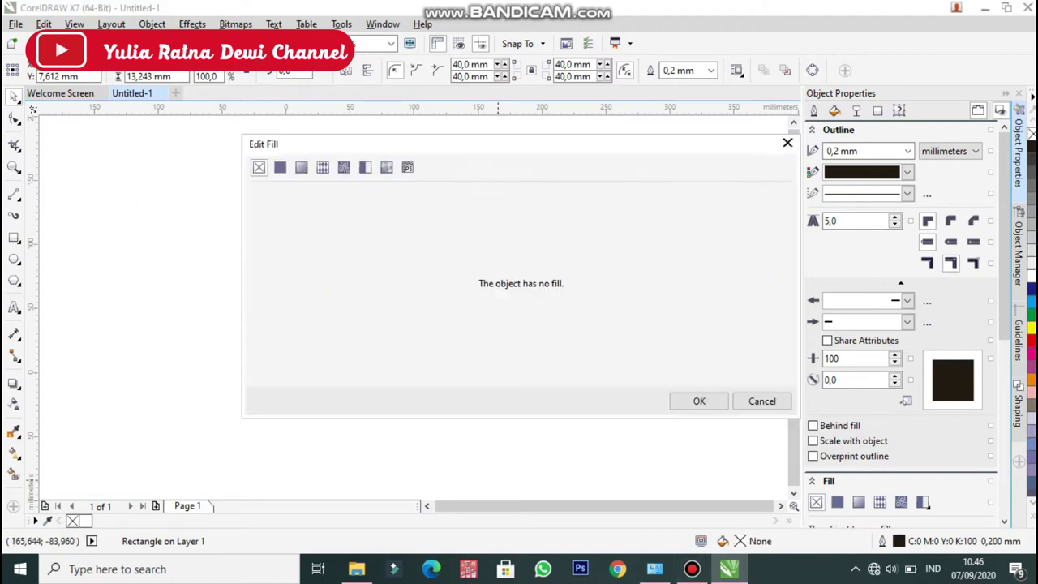
{"action": "left_click", "coordinate": [302, 167]}
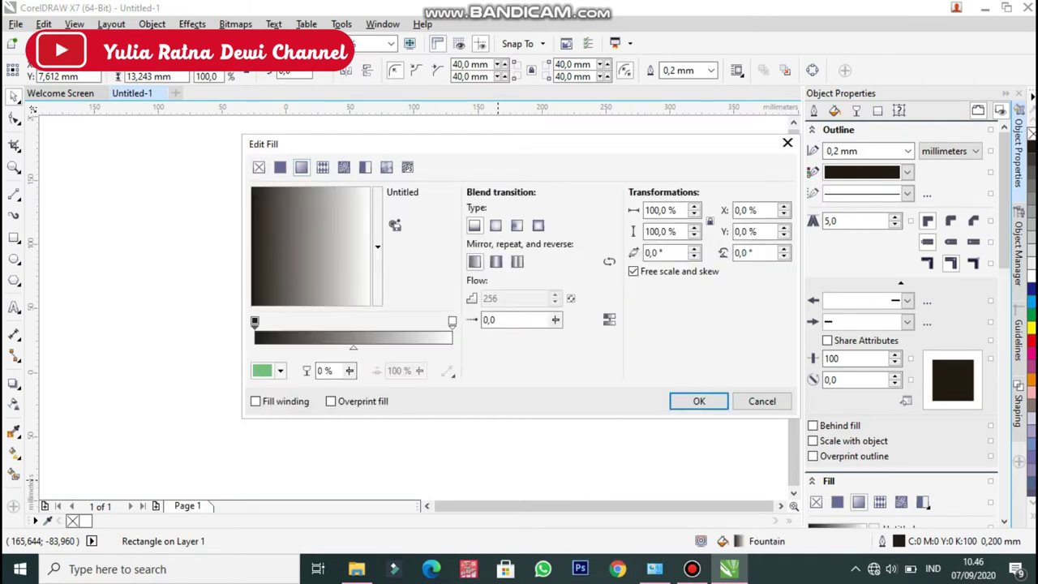
{"action": "left_click", "coordinate": [281, 370]}
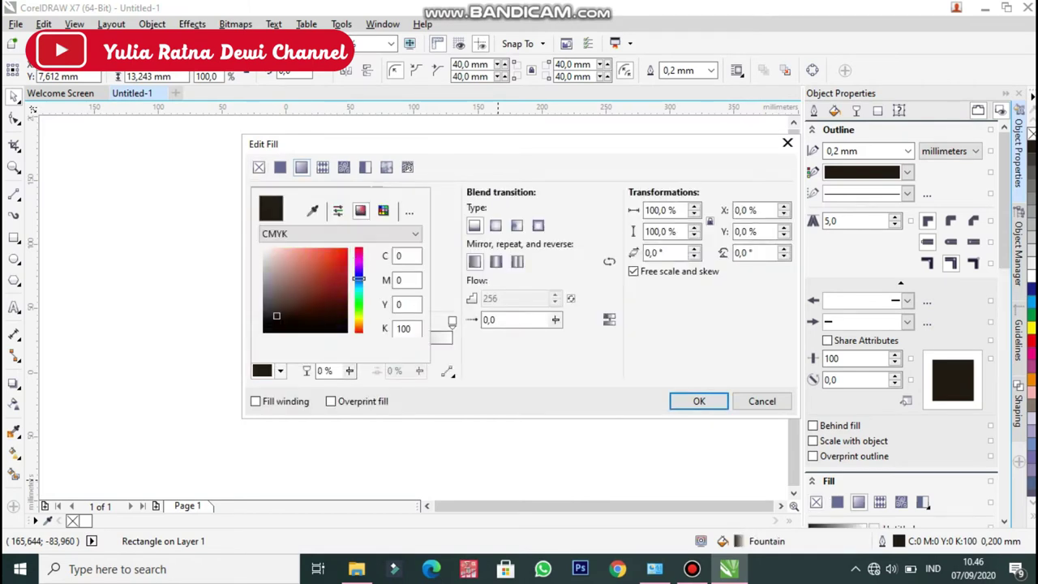
{"action": "left_click", "coordinate": [359, 278]}
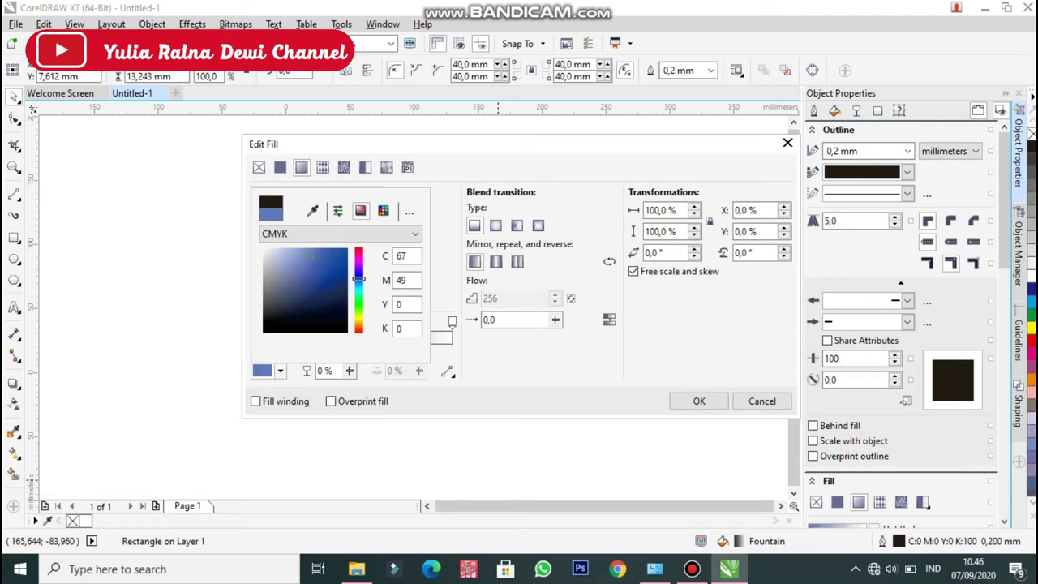
{"action": "left_click", "coordinate": [360, 286]}
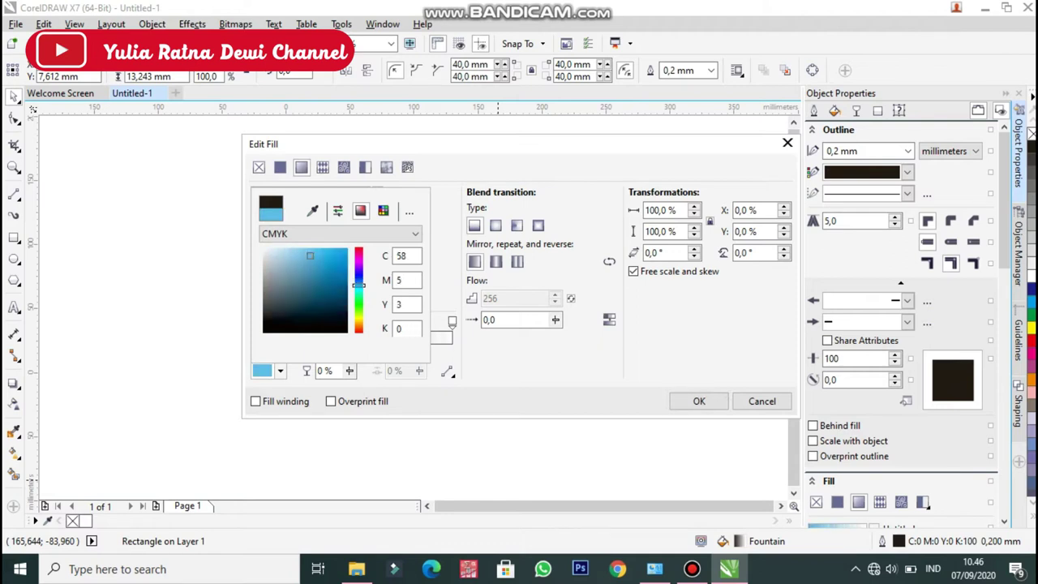
{"action": "left_click", "coordinate": [442, 277]}
Set the gradient's end colour to green, C49 M0 Y75 K0, and apply the fill to the bar.
{"action": "left_click", "coordinate": [452, 321]}
{"action": "left_click", "coordinate": [281, 371]}
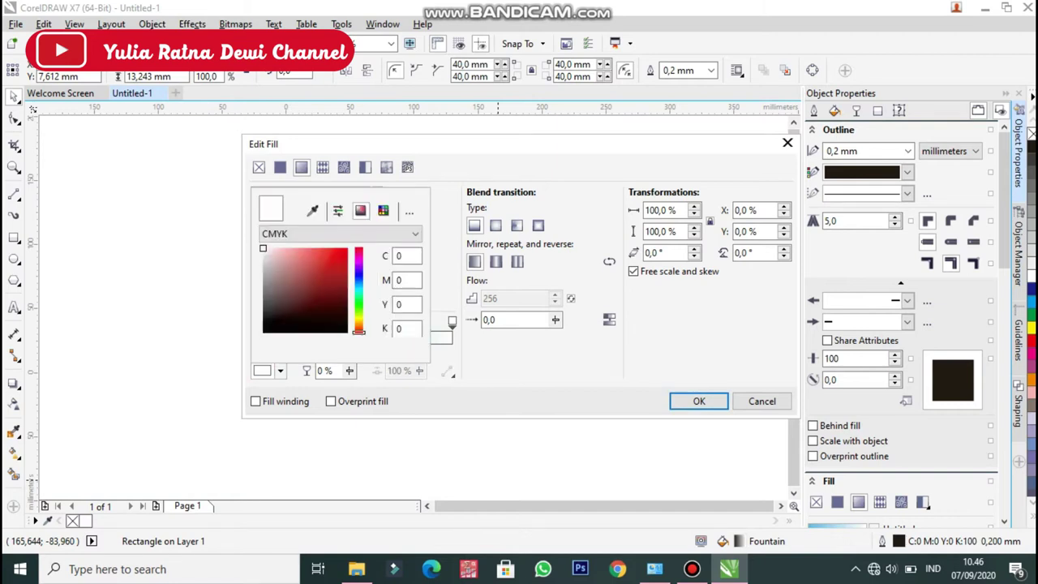
{"action": "left_click", "coordinate": [360, 307]}
{"action": "left_click", "coordinate": [309, 255]}
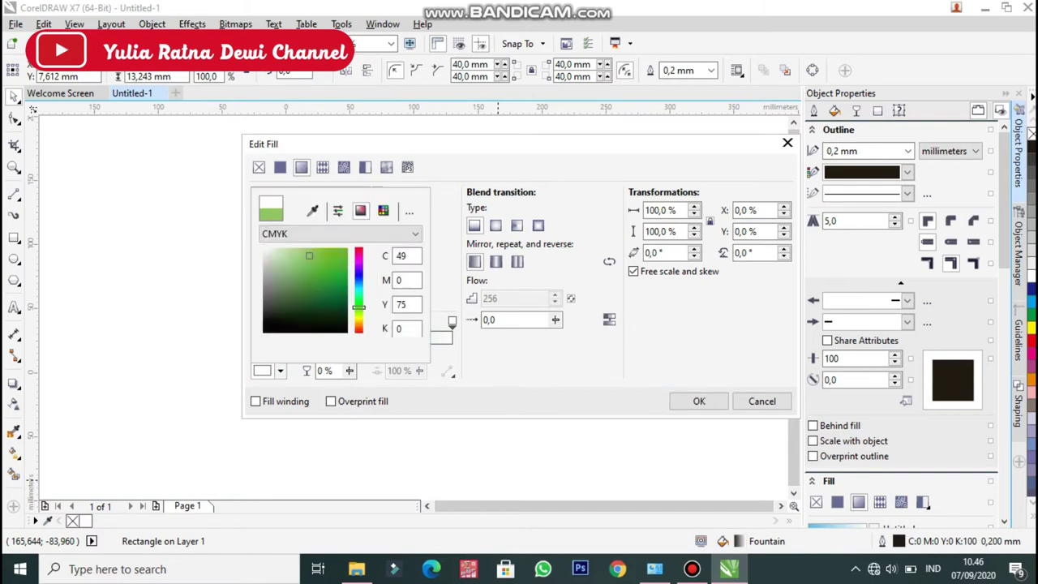
{"action": "key", "text": "Return"}
{"action": "left_click", "coordinate": [699, 401]}
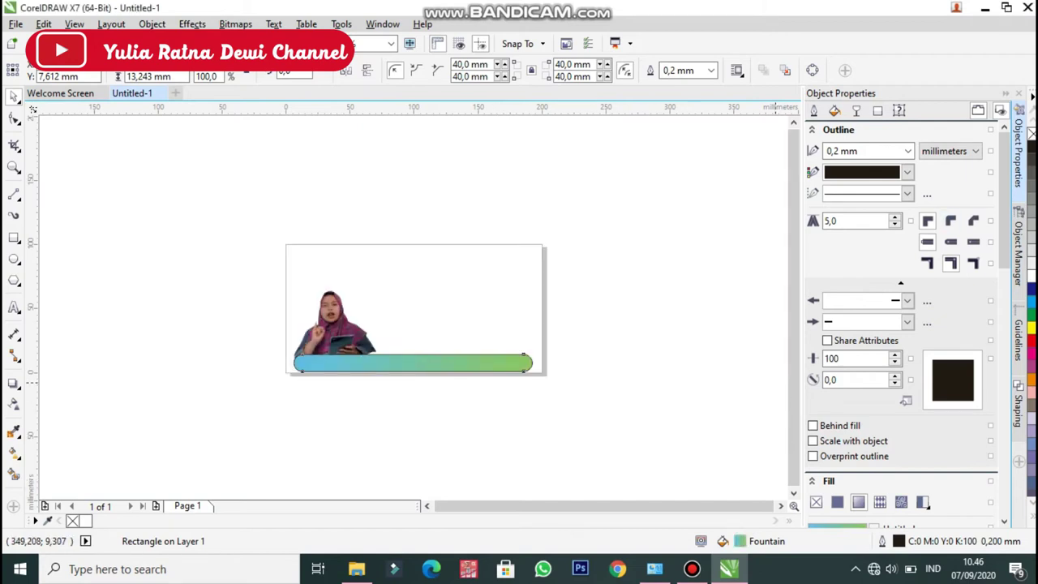
Remove the outline from the gradient bar and deselect it.
{"action": "left_click", "coordinate": [908, 151]}
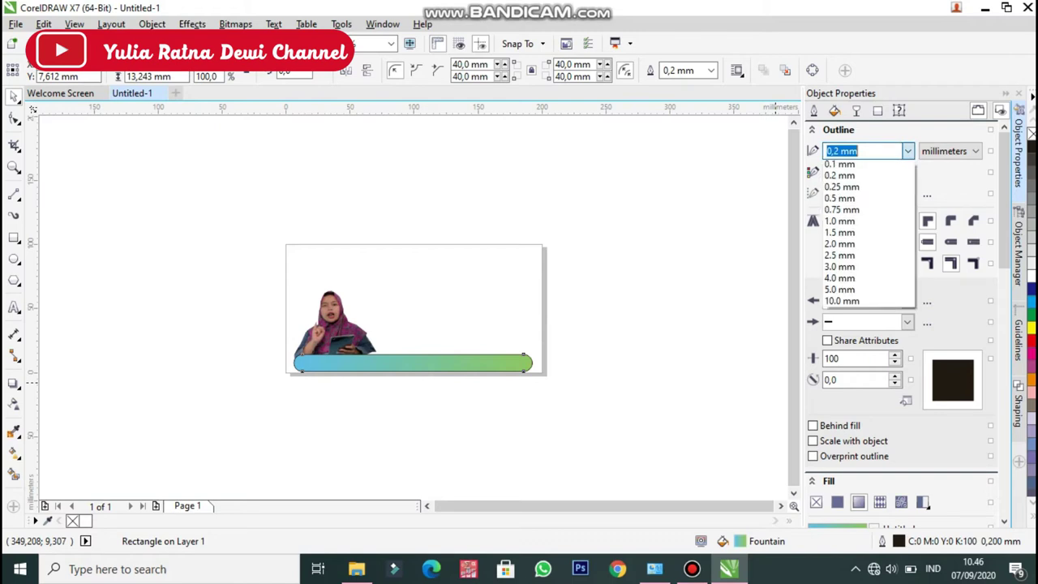
{"action": "left_click", "coordinate": [891, 167]}
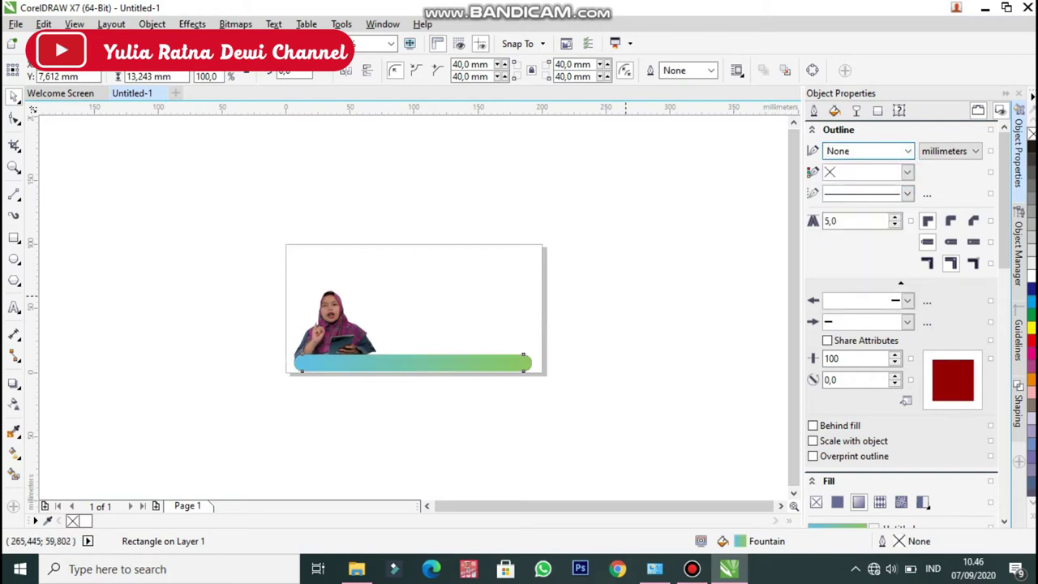
{"action": "left_click", "coordinate": [625, 247]}
Add the photo of cows in the barn and resize it to fit the page, with a height of 100 mm.
{"action": "key", "text": "ctrl+v"}
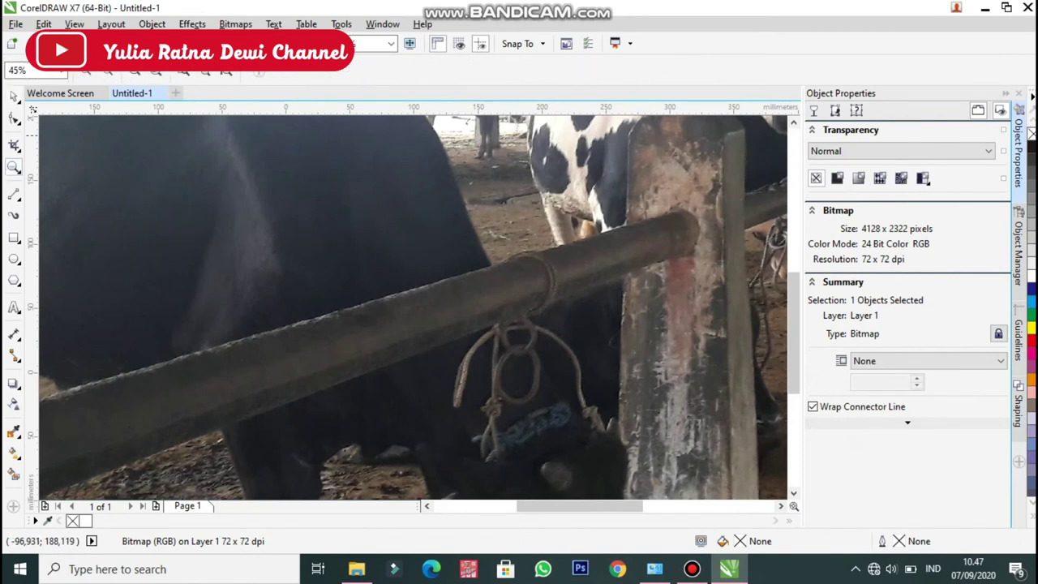
{"action": "left_click", "coordinate": [161, 133]}
{"action": "key", "text": "space"}
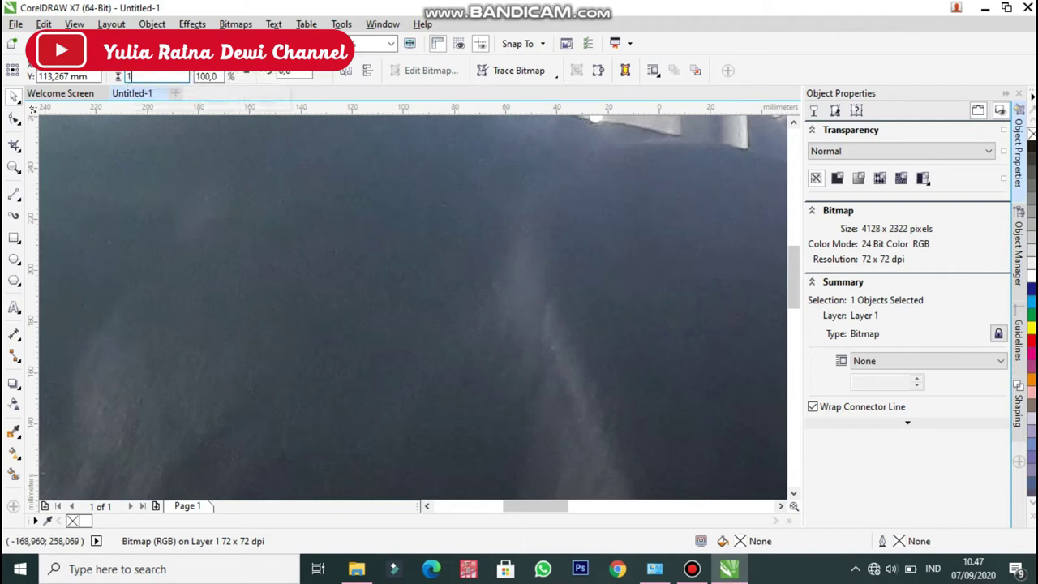
{"action": "type", "text": "100"}
{"action": "key", "text": "Return"}
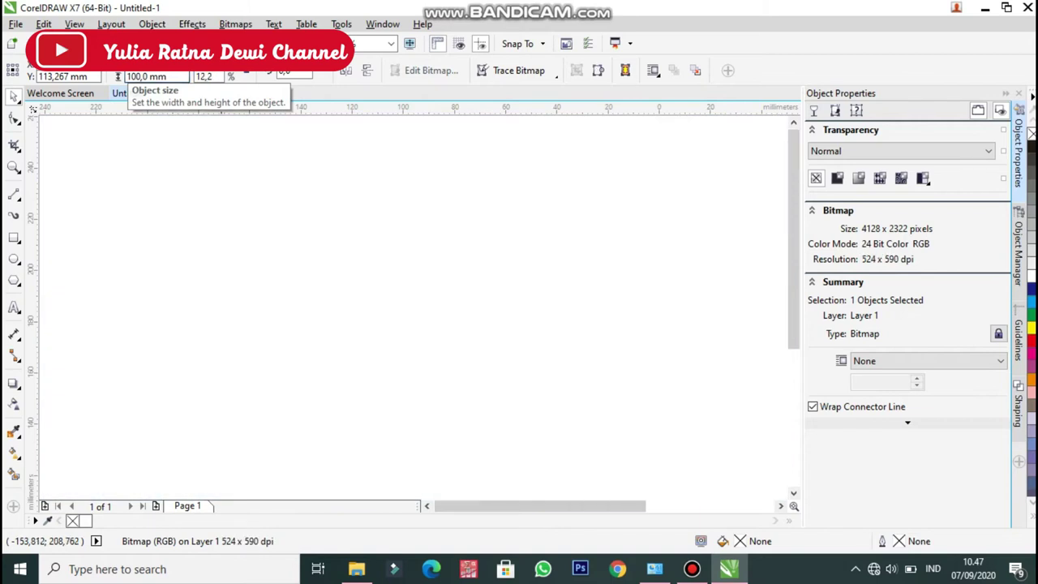
{"action": "key", "text": "z"}
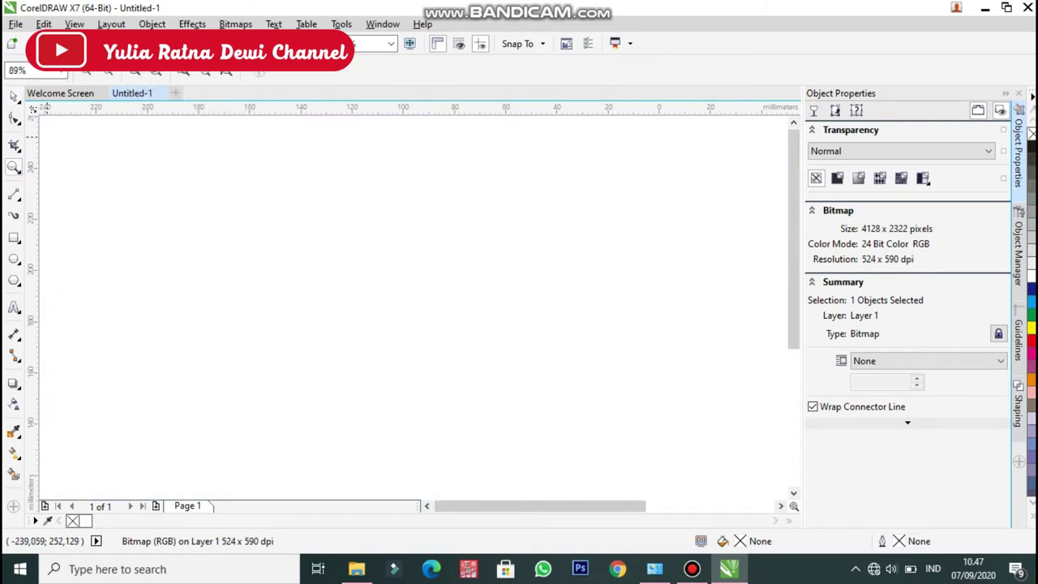
{"action": "left_click", "coordinate": [183, 74]}
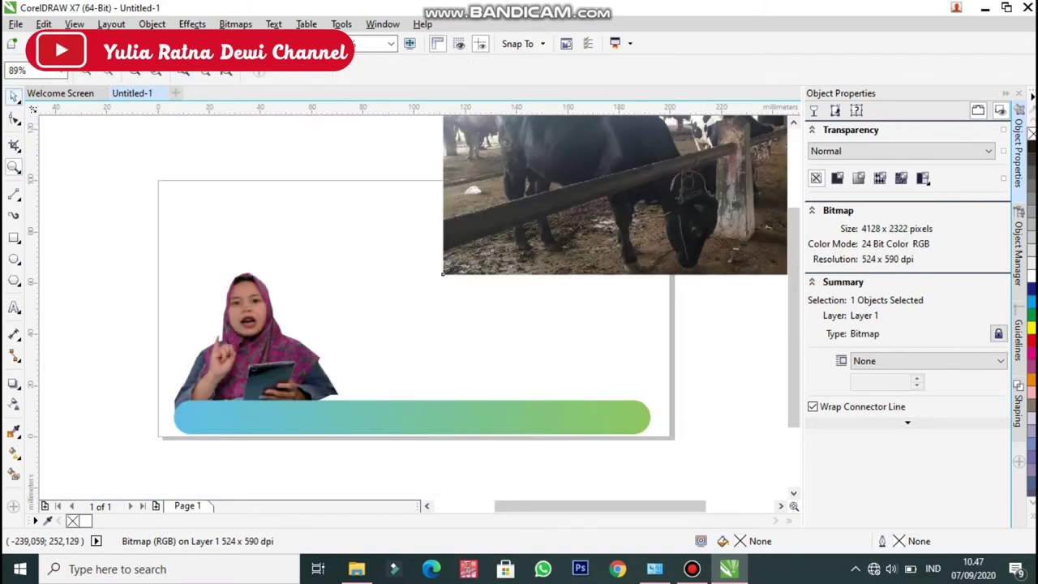
Send the barn photo behind the woman and the bar, and position it to cover the whole page.
{"action": "right_click", "coordinate": [584, 143]}
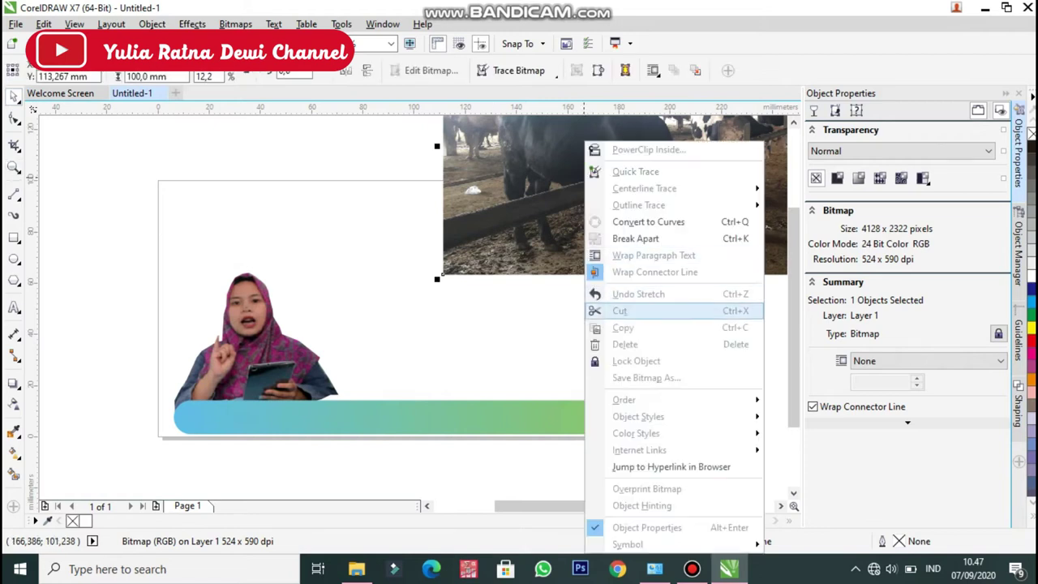
{"action": "left_click", "coordinate": [815, 412]}
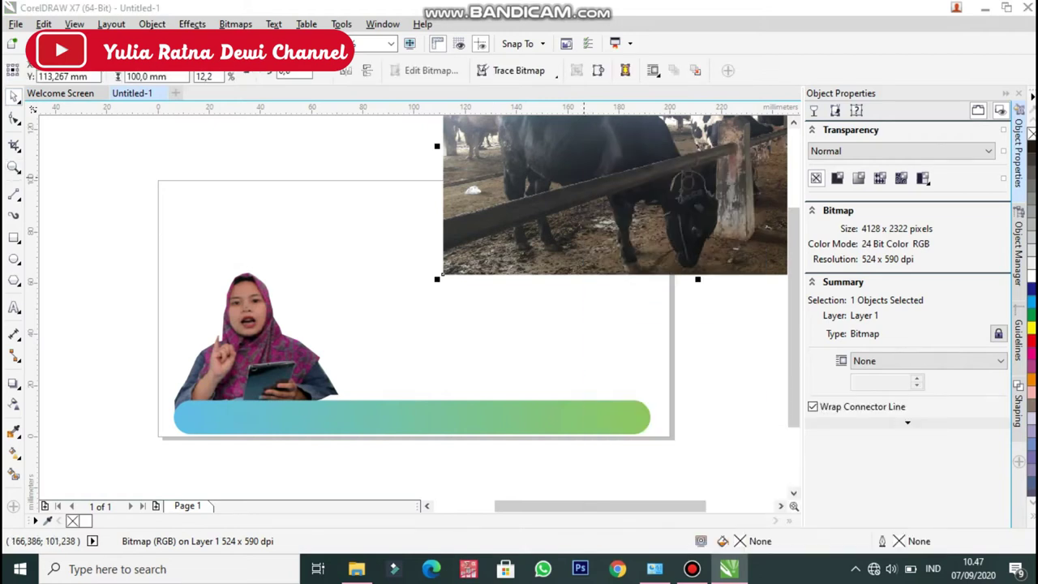
{"action": "left_click_drag", "start_coordinate": [613, 228], "coordinate": [328, 378]}
{"action": "key", "text": "Right"}
{"action": "key", "text": "Right"}
{"action": "key", "text": "Right"}
{"action": "key", "text": "Right"}
{"action": "key", "text": "Right"}
{"action": "key", "text": "Right"}
{"action": "key", "text": "Right"}
{"action": "key", "text": "Right"}
{"action": "key", "text": "Left"}
{"action": "key", "text": "Left"}
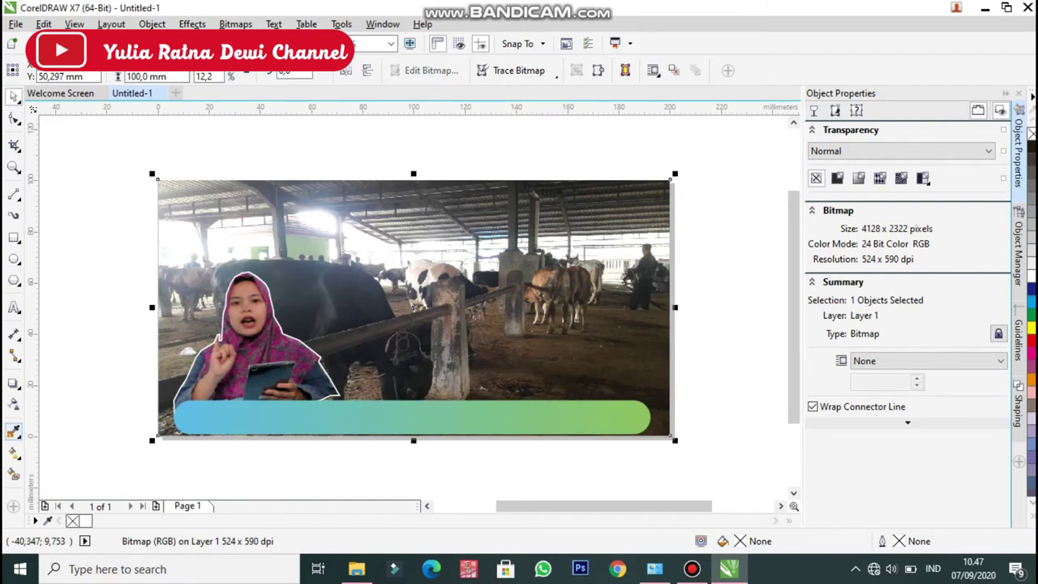
Apply a uniform transparency of 48 to the barn background photo and deselect it.
{"action": "left_click", "coordinate": [14, 404]}
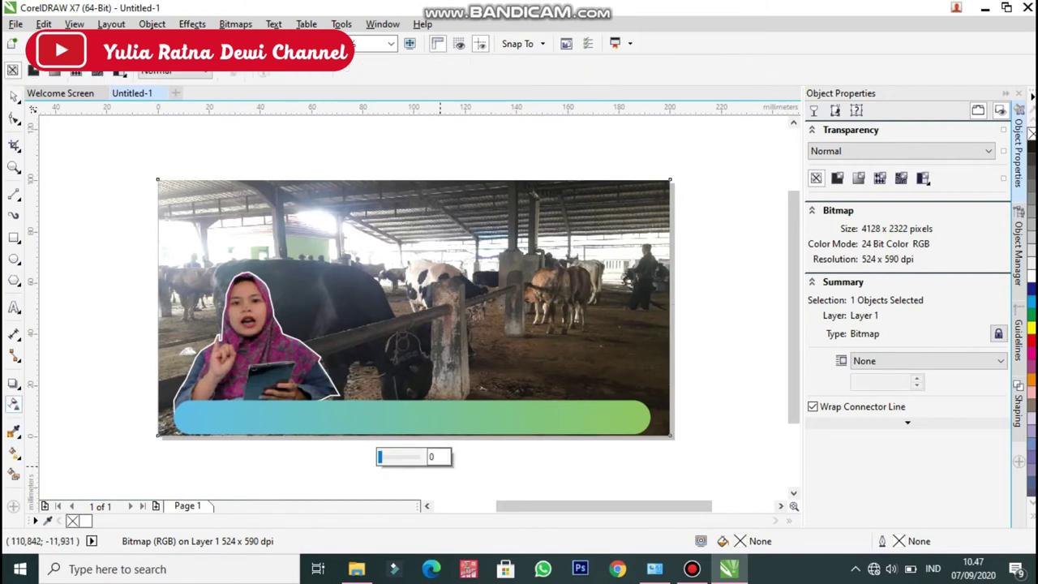
{"action": "left_click", "coordinate": [398, 457]}
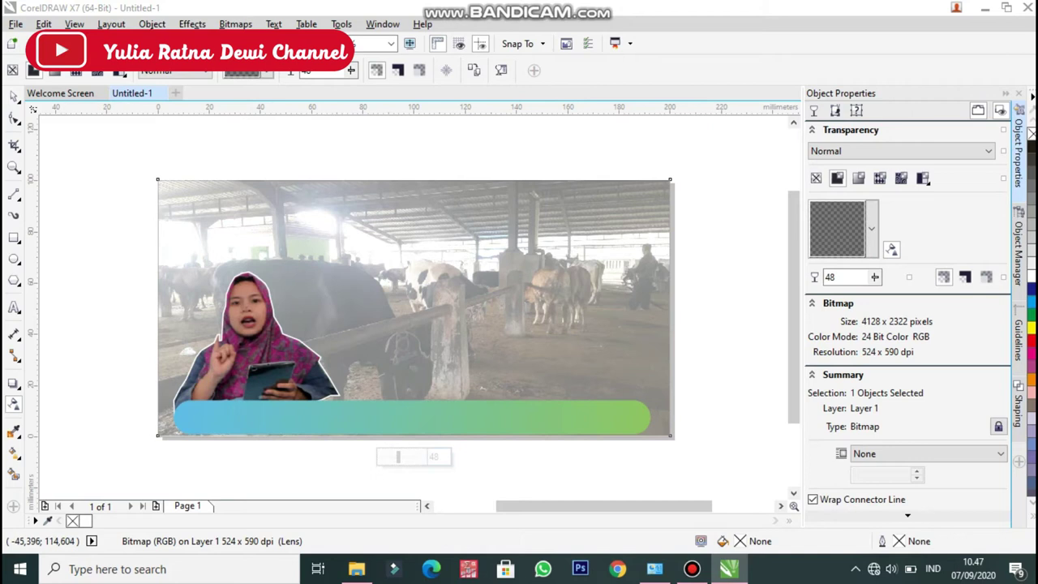
{"action": "left_click", "coordinate": [13, 96]}
{"action": "left_click", "coordinate": [93, 265]}
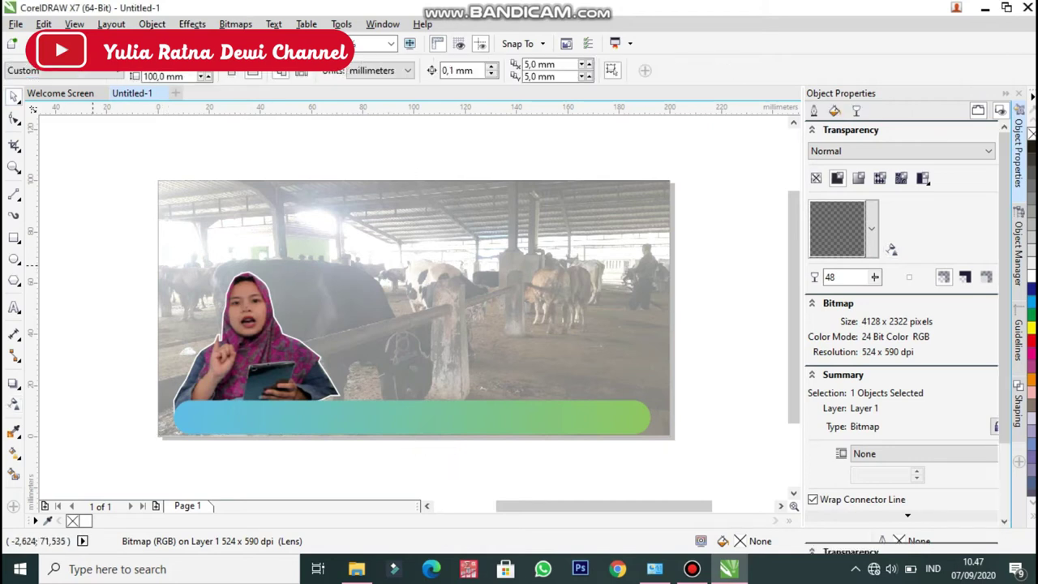
Move the gradient bar up about 4 mm so it overlaps the lower edge of the woman's cut-out.
{"action": "left_click", "coordinate": [307, 410]}
{"action": "left_click_drag", "start_coordinate": [308, 412], "coordinate": [310, 402]}
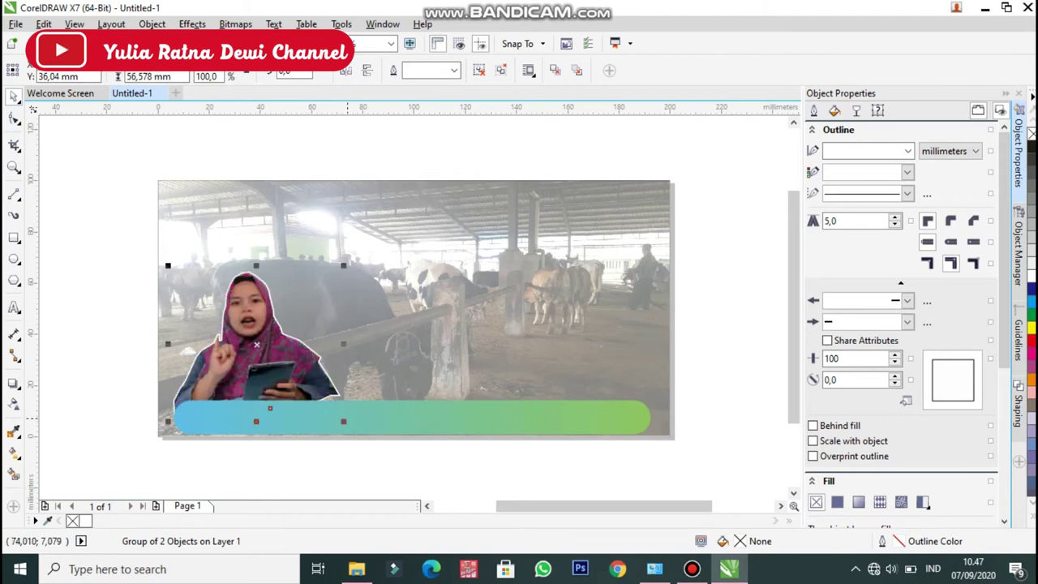
{"action": "left_click", "coordinate": [426, 417]}
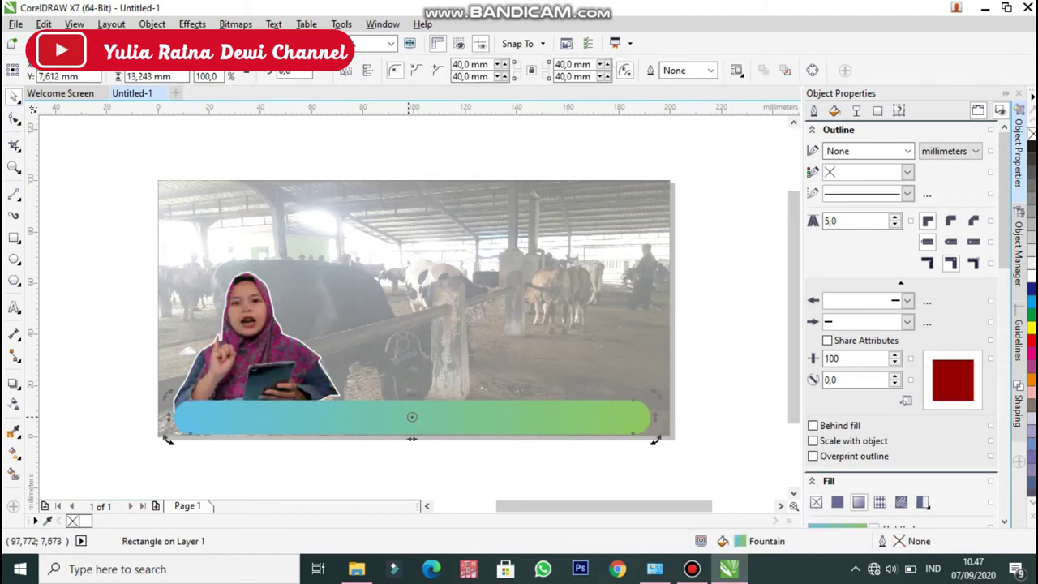
{"action": "left_click_drag", "start_coordinate": [395, 415], "coordinate": [394, 406]}
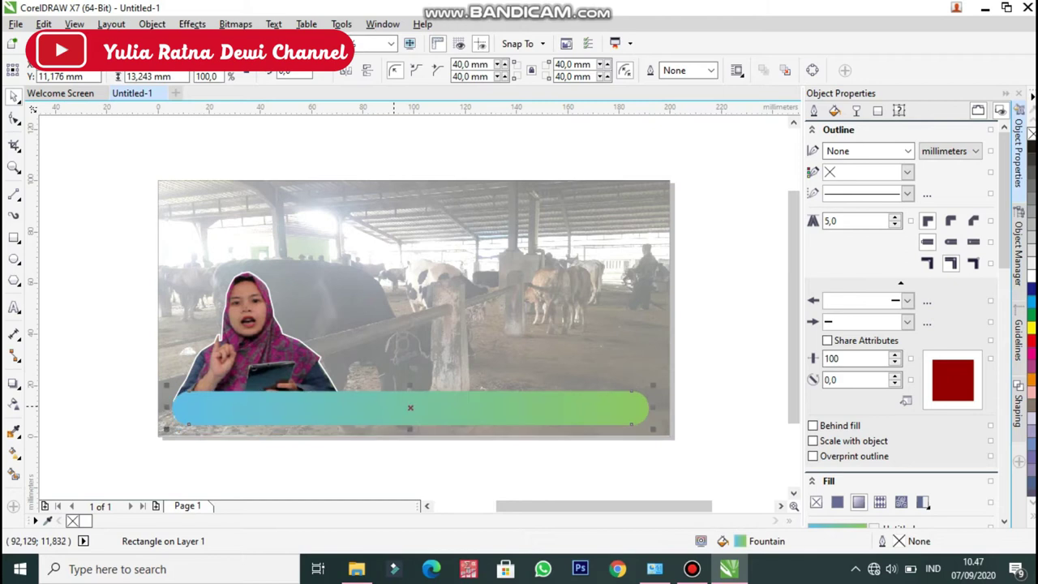
{"action": "left_click", "coordinate": [377, 452]}
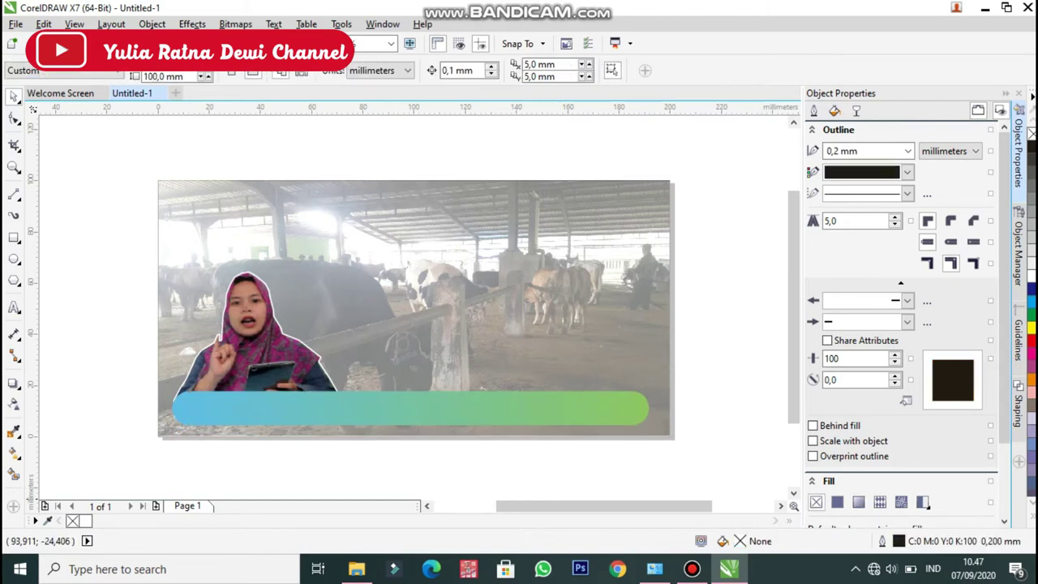
Switch to File Explorer and bring the photo 20200823_131325 from the USB drive into the layout.
{"action": "left_click", "coordinate": [357, 569]}
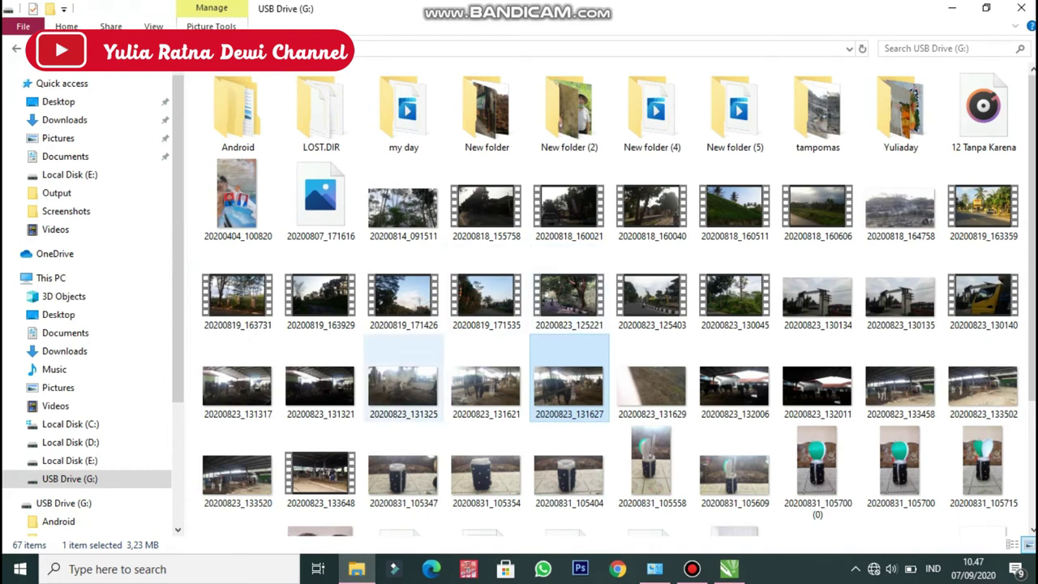
{"action": "left_click_drag", "start_coordinate": [403, 385], "coordinate": [362, 324]}
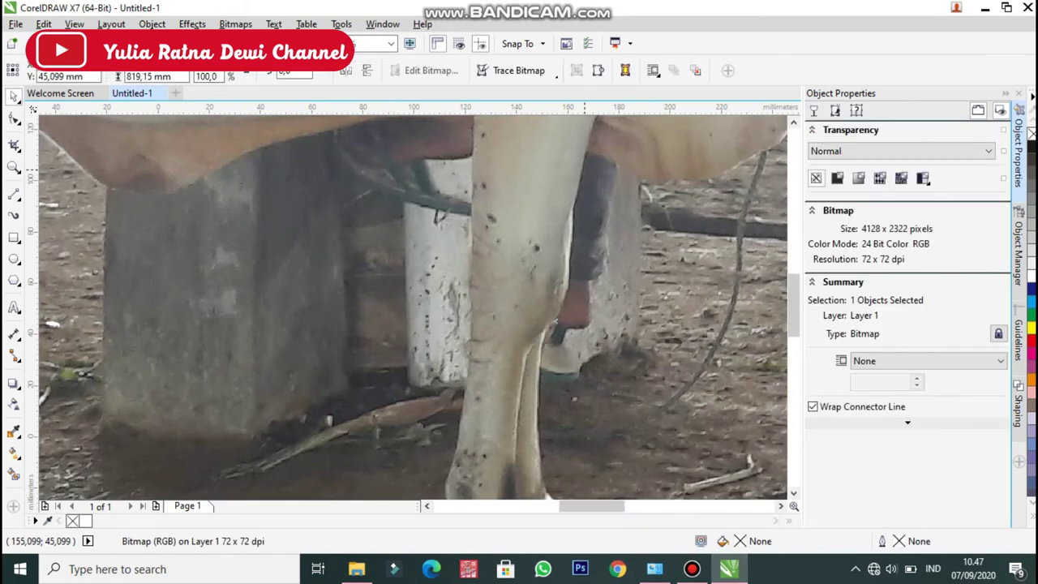
Set the white cow photo's height to 50 mm, then scale it down to about 43 mm high and move it into the page's upper-right area.
{"action": "left_click_drag", "start_coordinate": [173, 77], "coordinate": [136, 77]}
{"action": "type", "text": "50"}
{"action": "key", "text": "Return"}
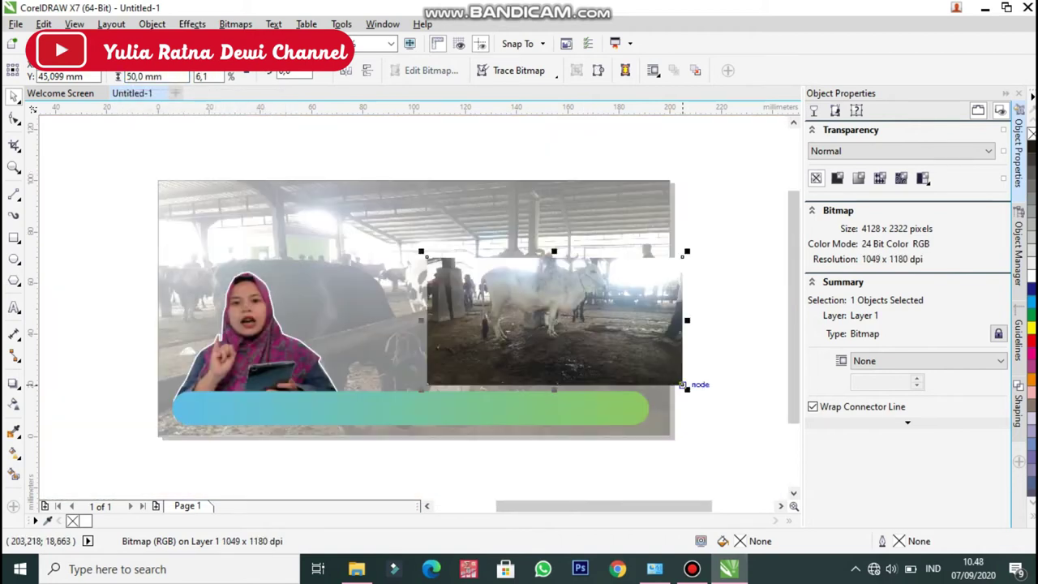
{"action": "left_click_drag", "start_coordinate": [681, 386], "coordinate": [646, 365]}
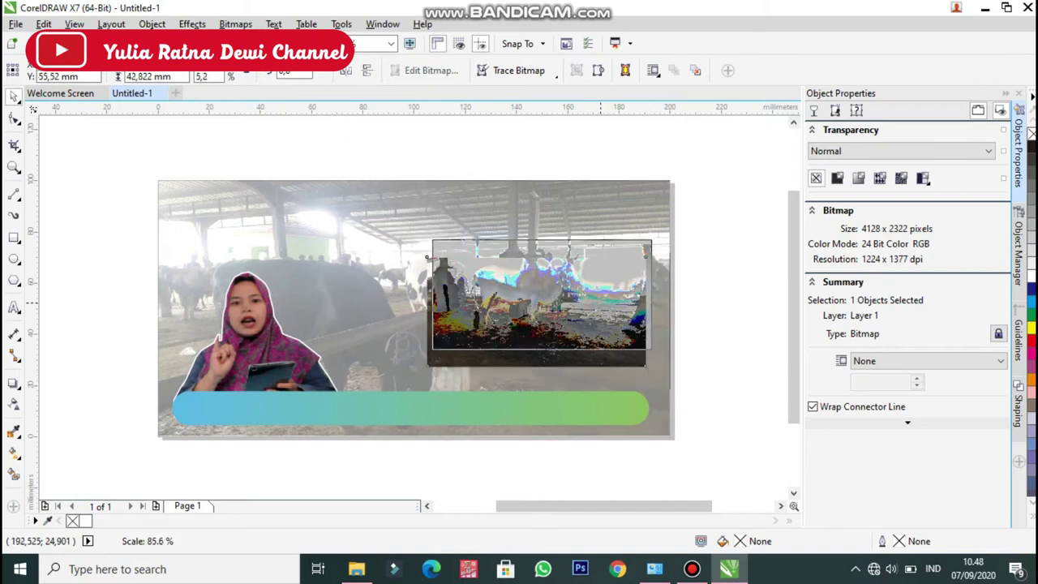
{"action": "left_click_drag", "start_coordinate": [601, 303], "coordinate": [601, 264]}
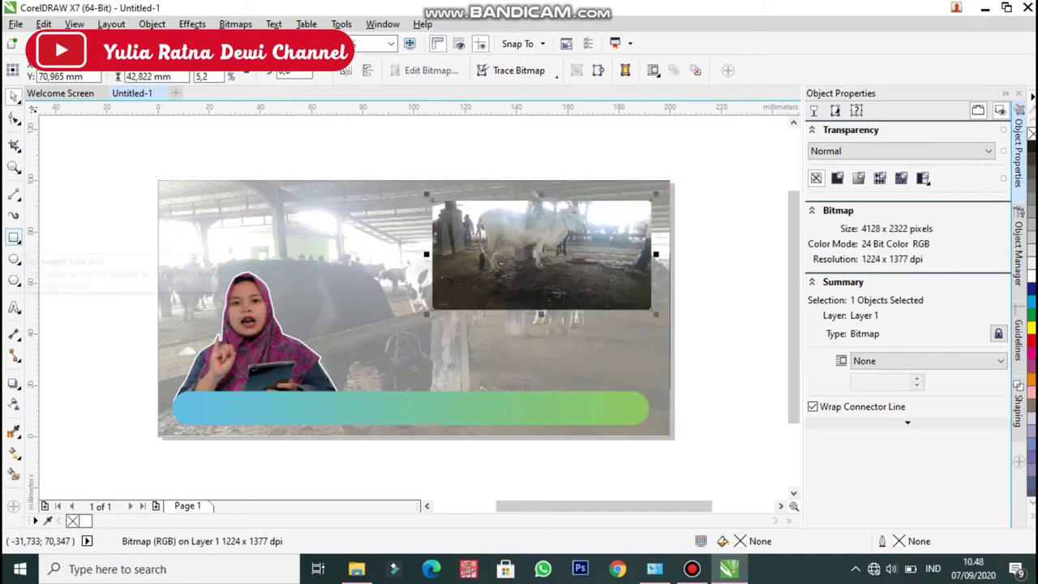
{"action": "left_click", "coordinate": [14, 237]}
{"action": "left_click_drag", "start_coordinate": [432, 200], "coordinate": [650, 307]}
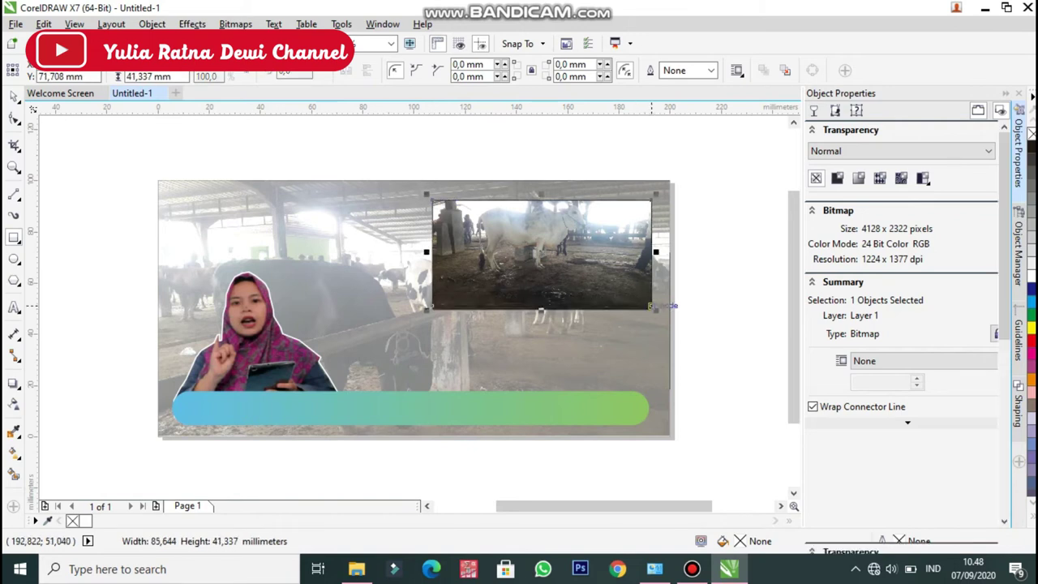
{"action": "key", "text": "F7"}
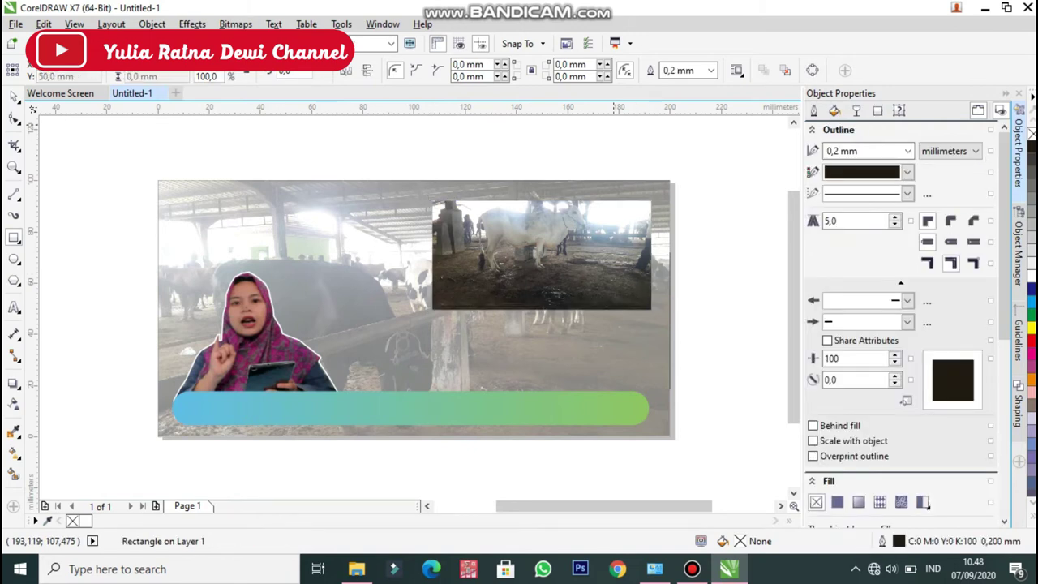
Draw a rectangle about 86 × 43 mm exactly over the white cow photo and make its outline white.
{"action": "key", "text": "F6"}
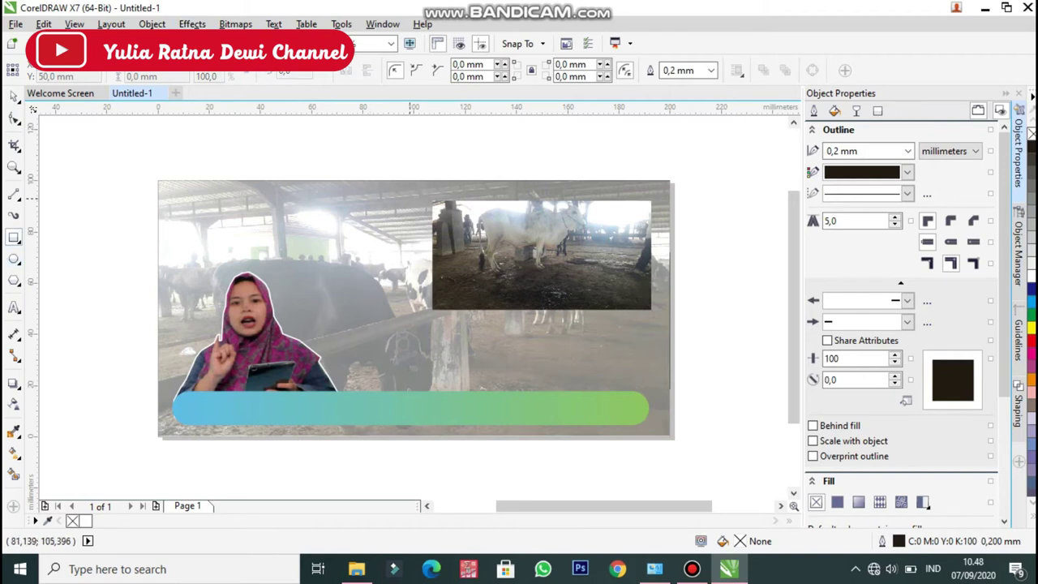
{"action": "left_click_drag", "start_coordinate": [432, 199], "coordinate": [651, 310]}
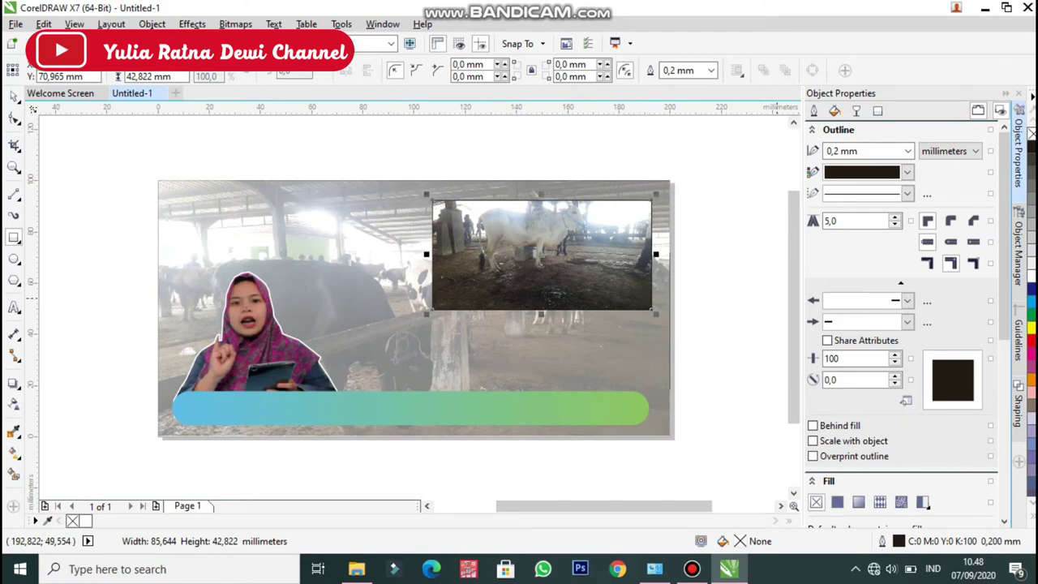
{"action": "left_click", "coordinate": [907, 171]}
{"action": "left_click", "coordinate": [828, 188]}
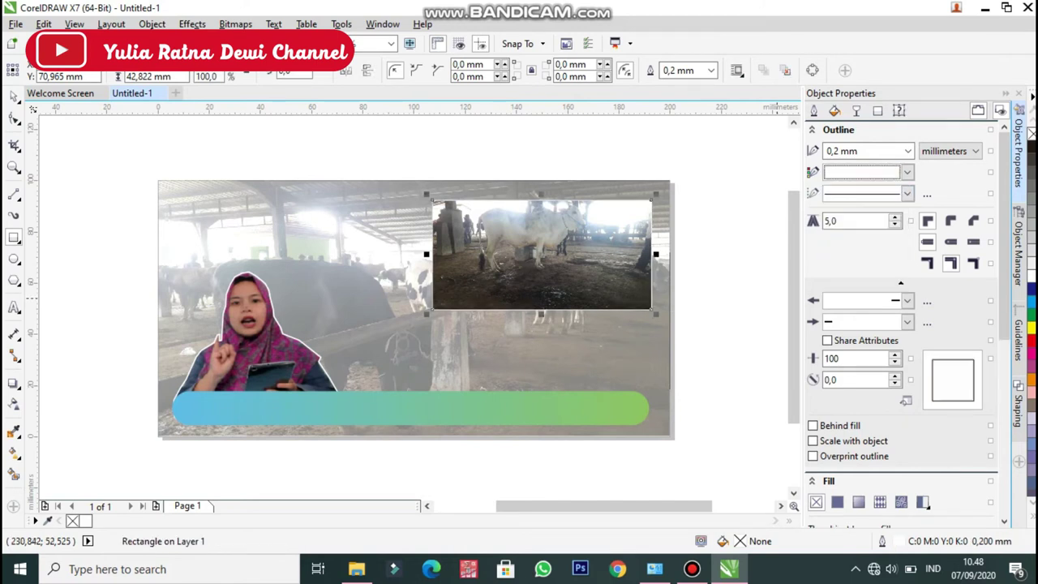
Set the outline width of the rectangle around the white cow photo to 2.5 mm.
{"action": "left_click", "coordinate": [907, 151]}
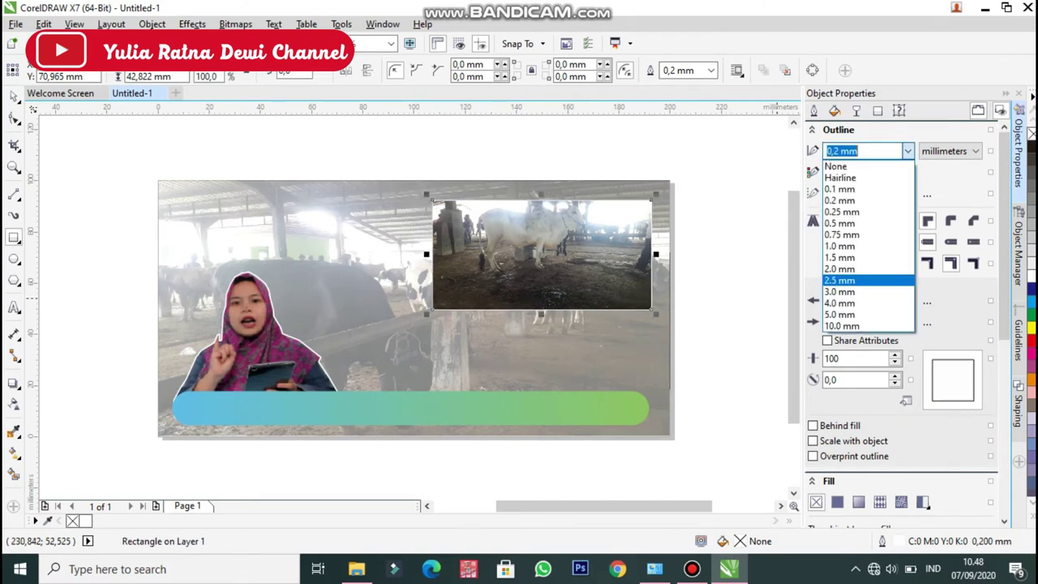
{"action": "left_click", "coordinate": [860, 248]}
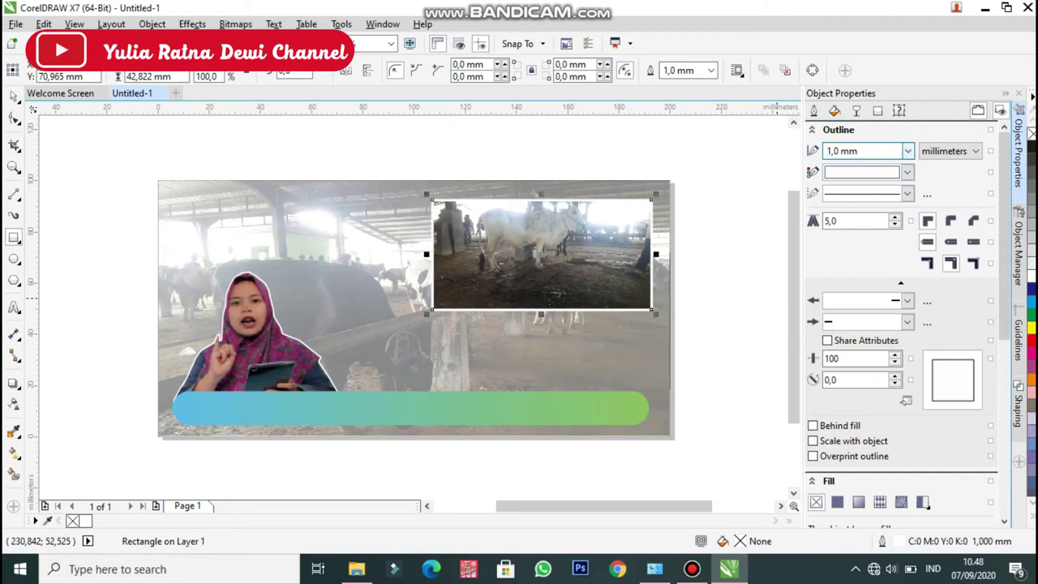
{"action": "left_click", "coordinate": [907, 150]}
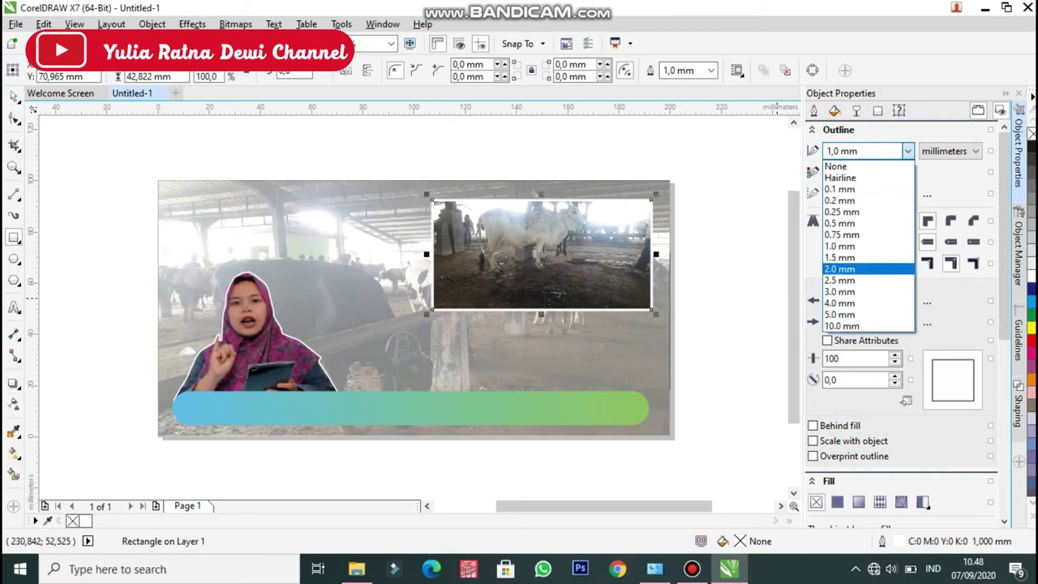
{"action": "left_click", "coordinate": [844, 276]}
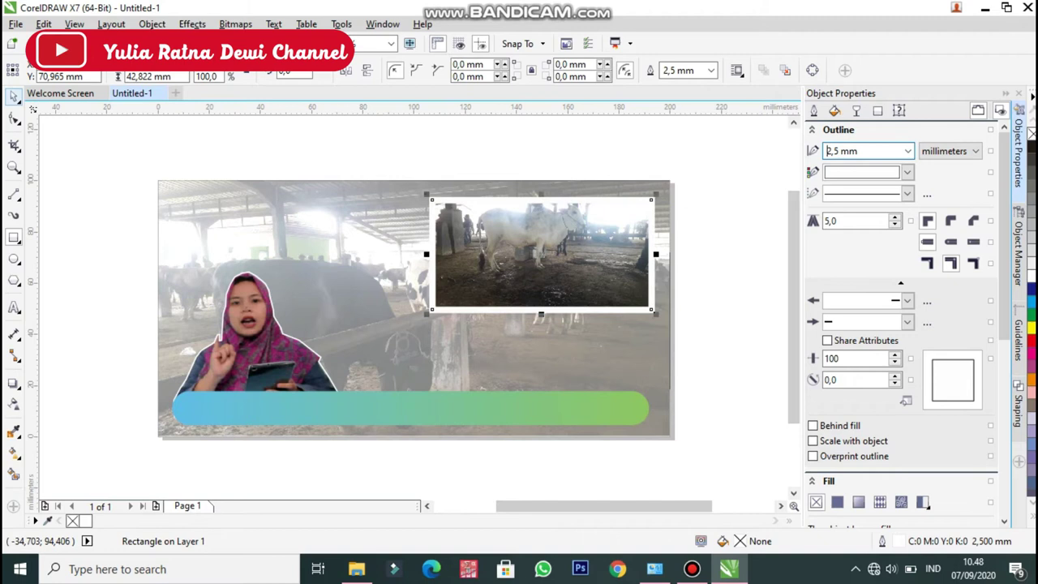
Group the white cow photo with its frame, and reduce the group to about 33 mm high near the page's upper edge.
{"action": "left_click", "coordinate": [14, 97]}
{"action": "left_click", "coordinate": [723, 368]}
{"action": "left_click_drag", "start_coordinate": [736, 354], "coordinate": [521, 196]}
{"action": "left_click_drag", "start_coordinate": [740, 462], "coordinate": [405, 177]}
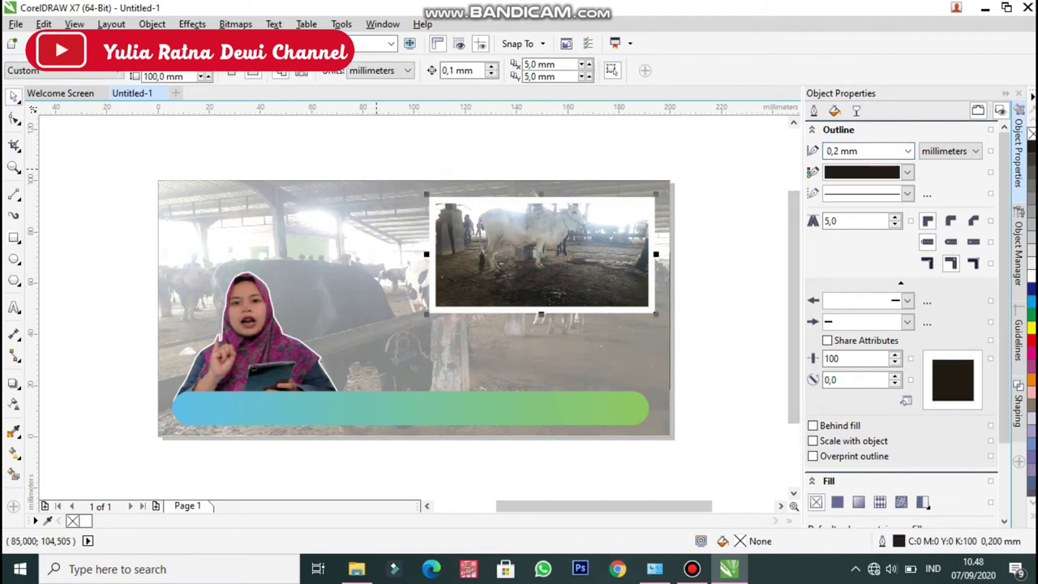
{"action": "key", "text": "ctrl+g"}
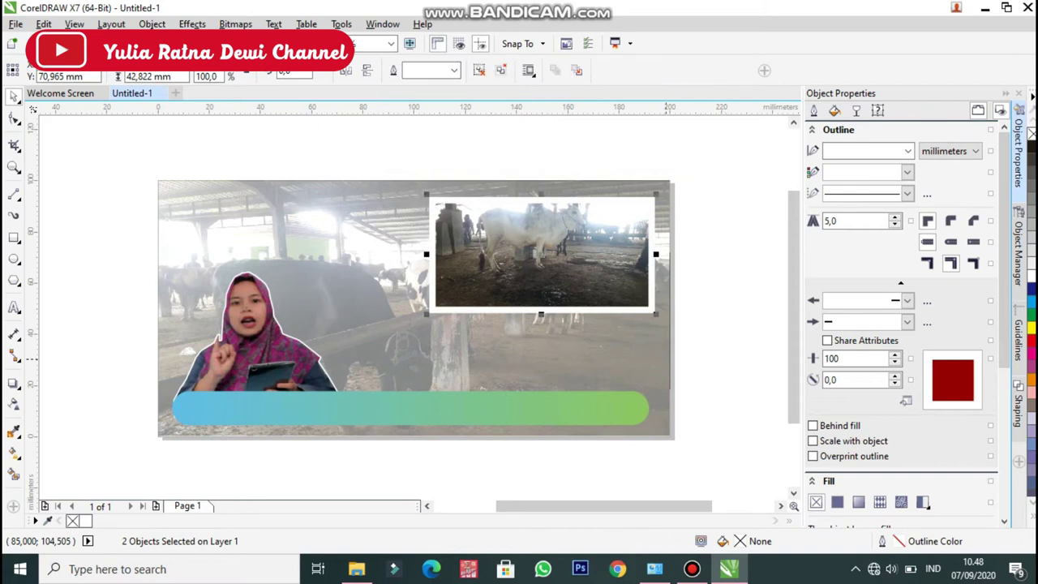
{"action": "left_click_drag", "start_coordinate": [658, 315], "coordinate": [603, 287]}
{"action": "left_click_drag", "start_coordinate": [557, 245], "coordinate": [534, 233]}
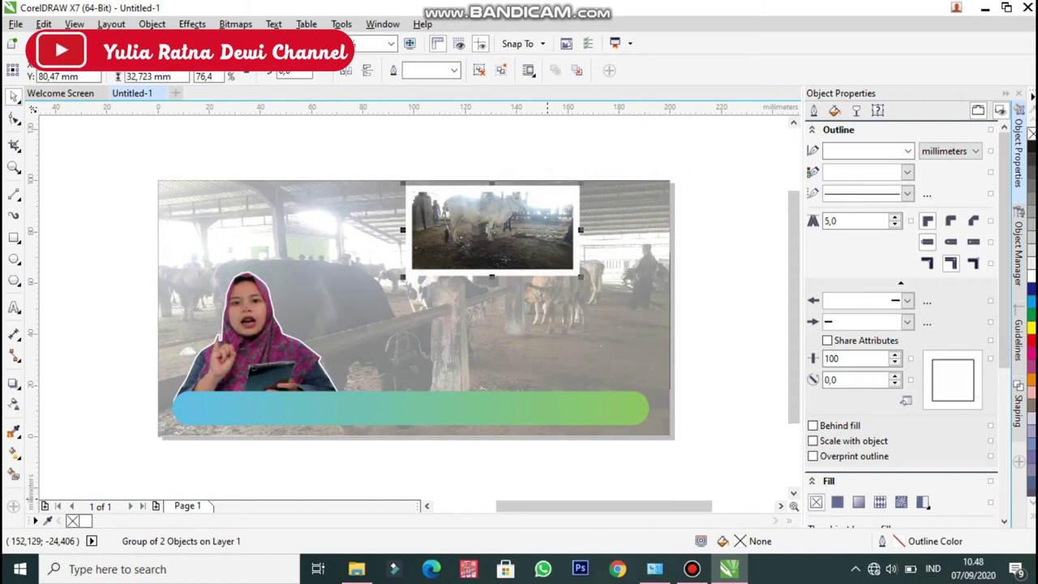
Switch to File Explorer and bring the photo 20200823_131317 from the USB drive into the layout.
{"action": "left_click", "coordinate": [357, 568]}
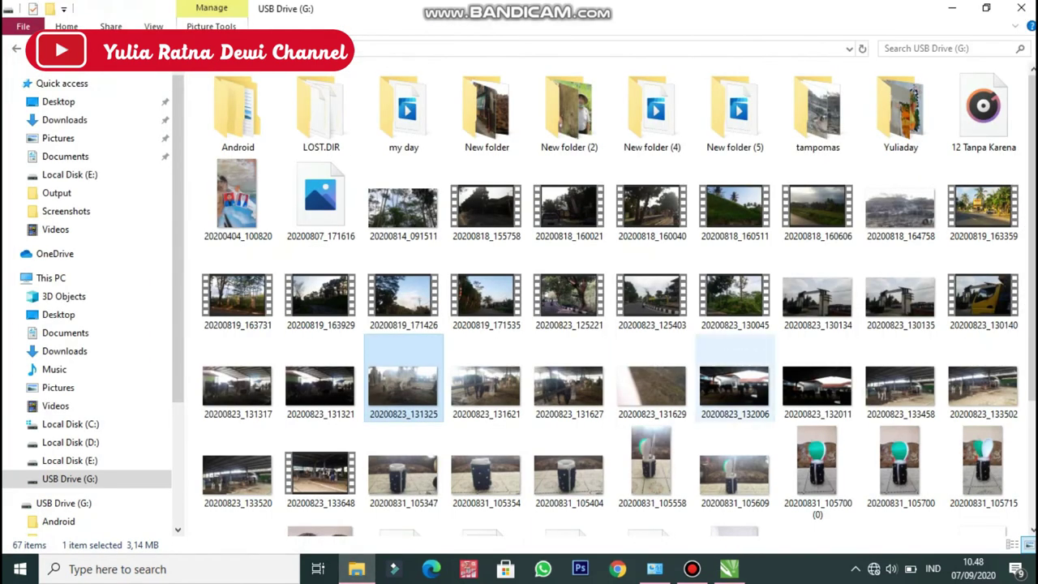
{"action": "left_click", "coordinate": [900, 381]}
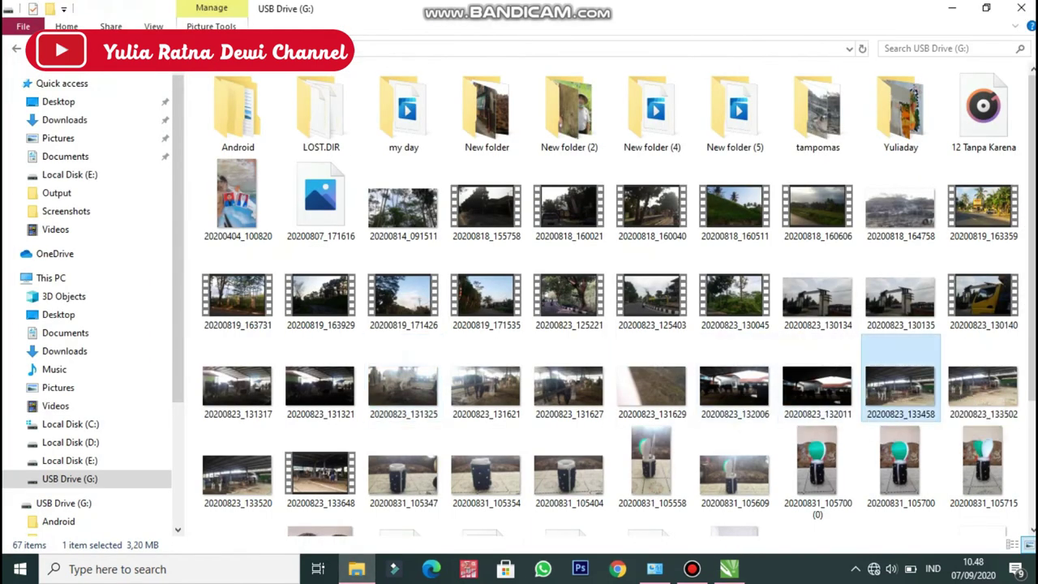
{"action": "left_click_drag", "start_coordinate": [900, 381], "coordinate": [711, 485]}
{"action": "left_click_drag", "start_coordinate": [238, 385], "coordinate": [357, 321]}
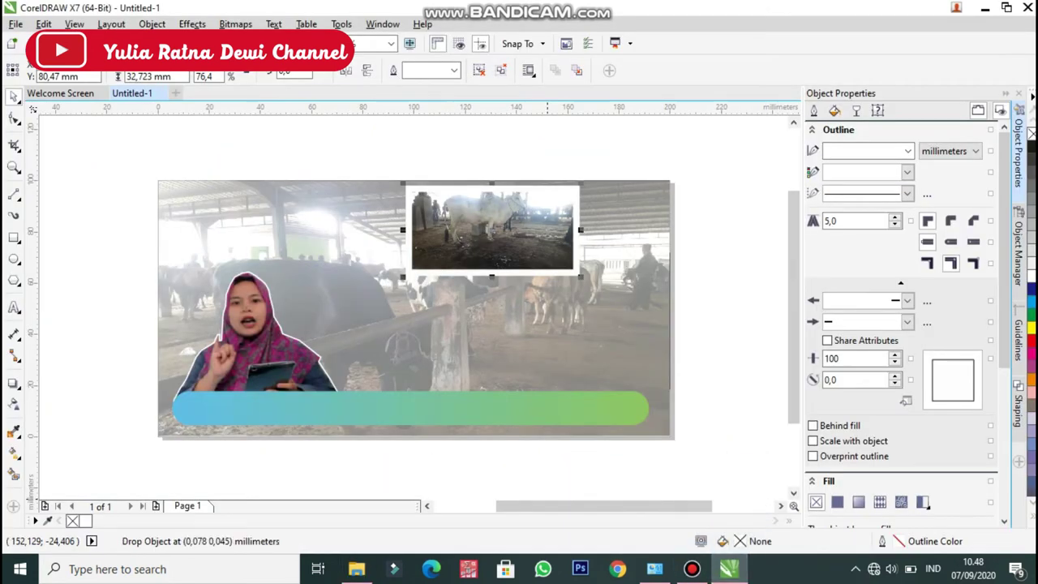
{"action": "left_click_drag", "start_coordinate": [551, 259], "coordinate": [552, 261]}
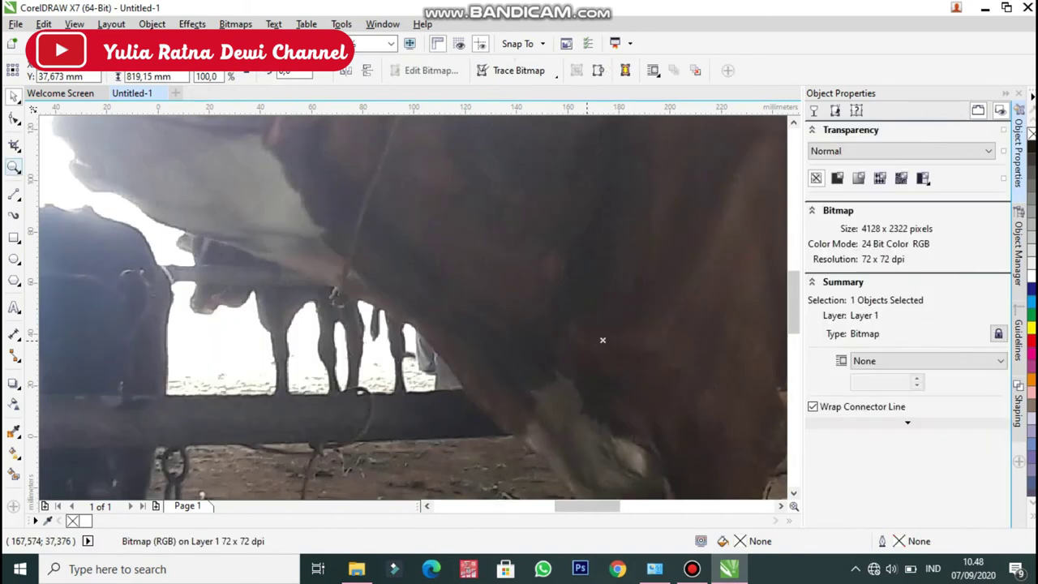
Set the height of the newly placed brown cow photo to 50 mm.
{"action": "key", "text": "z"}
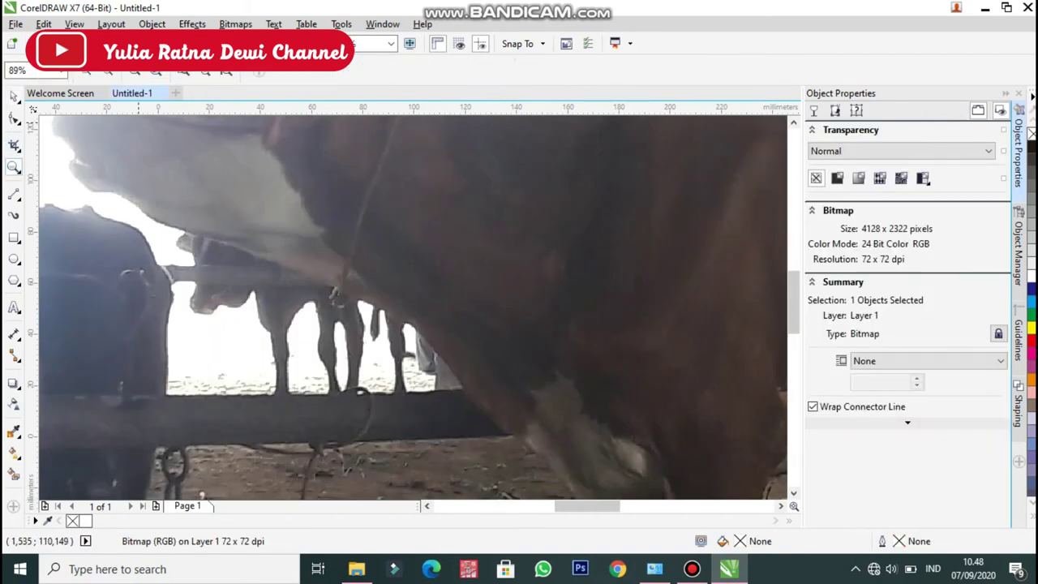
{"action": "key", "text": "space"}
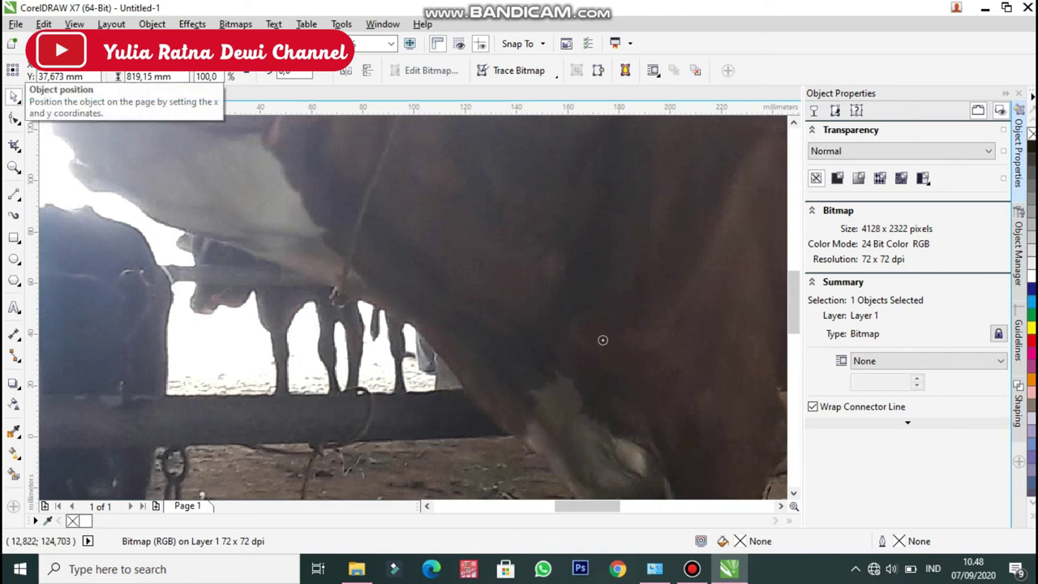
{"action": "left_click_drag", "start_coordinate": [173, 76], "coordinate": [127, 76]}
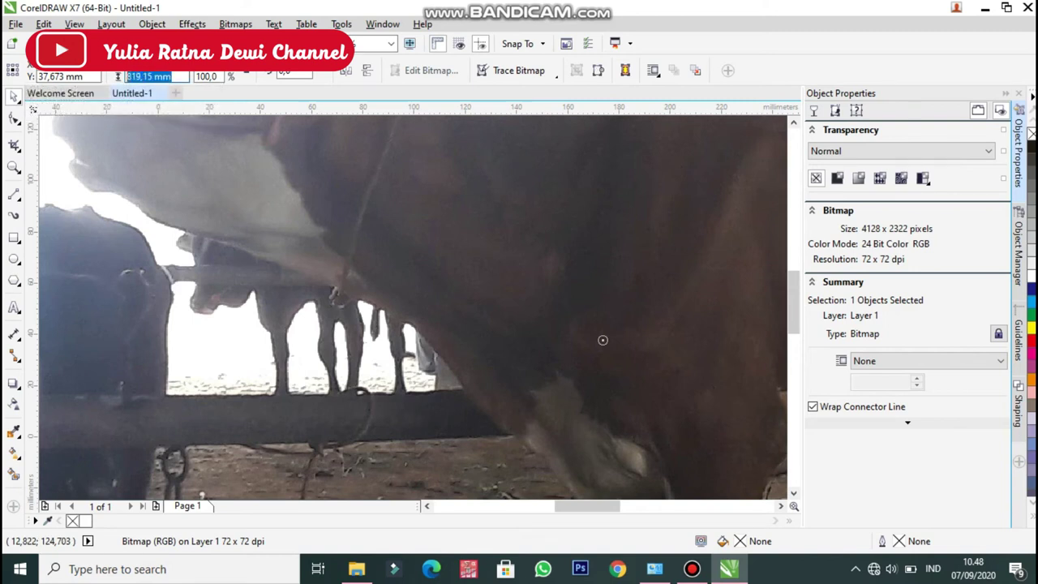
{"action": "type", "text": "50"}
{"action": "key", "text": "Return"}
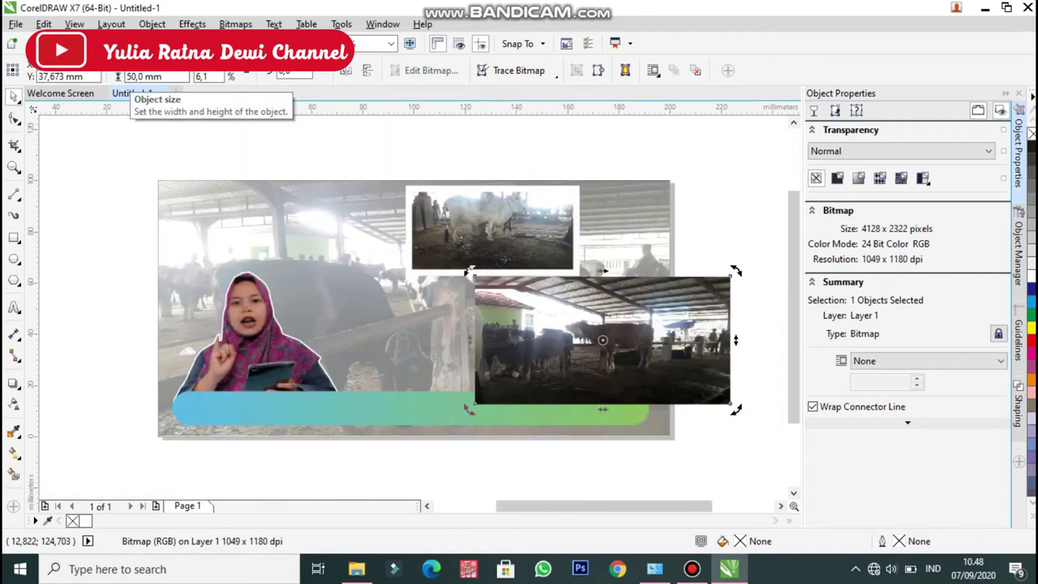
Scale the brown cow photo down to about 31 mm high and place it overlapping the framed photo's lower-right corner.
{"action": "left_click", "coordinate": [751, 469]}
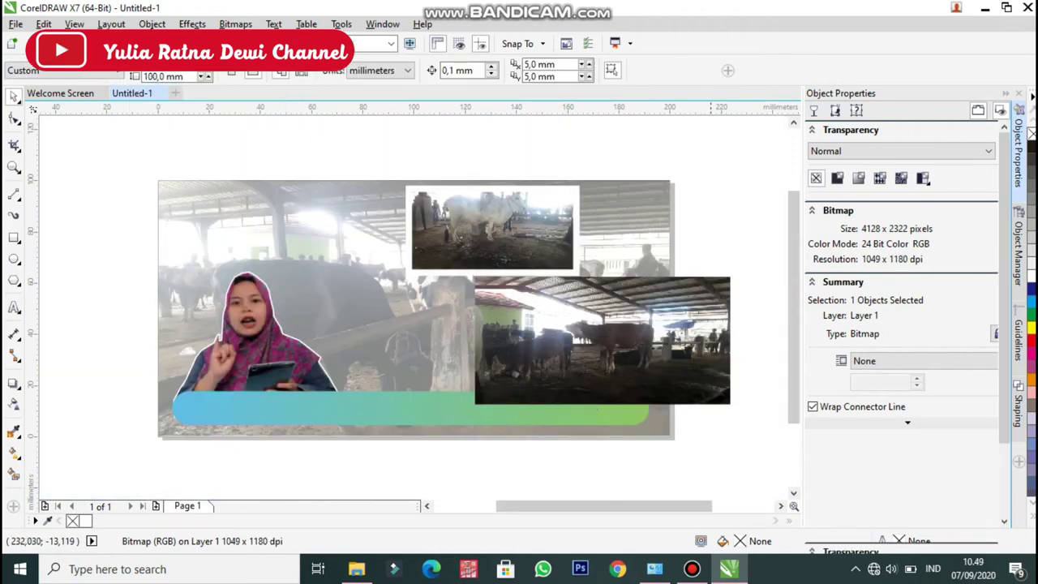
{"action": "left_click", "coordinate": [689, 365]}
{"action": "left_click_drag", "start_coordinate": [734, 408], "coordinate": [639, 340]}
{"action": "left_click_drag", "start_coordinate": [576, 315], "coordinate": [647, 325]}
Draw a rectangle about 31 mm high exactly over the brown cow photo and make its outline white.
{"action": "key", "text": "F6"}
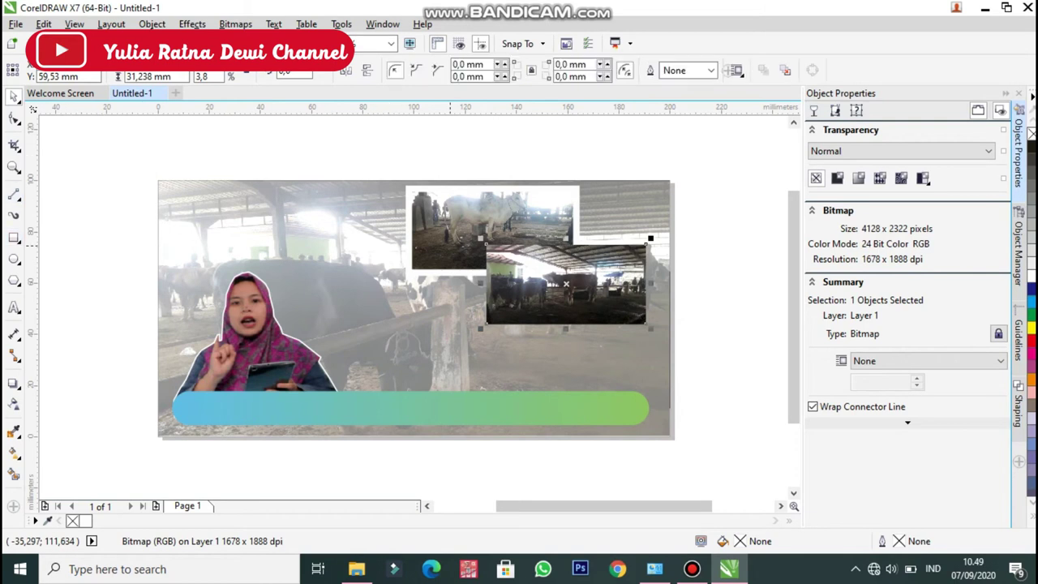
{"action": "left_click_drag", "start_coordinate": [486, 243], "coordinate": [646, 324]}
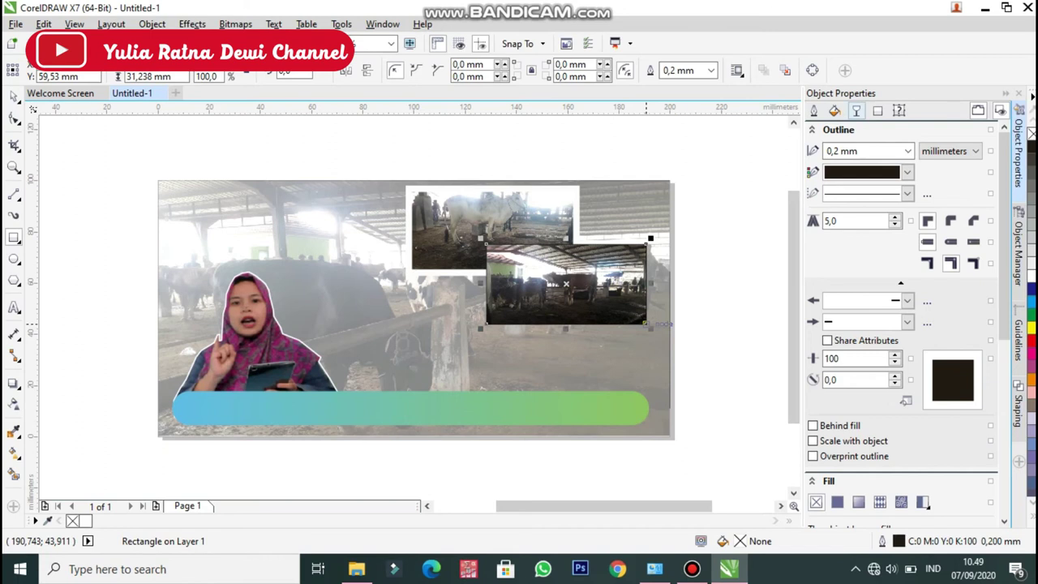
{"action": "left_click", "coordinate": [907, 172]}
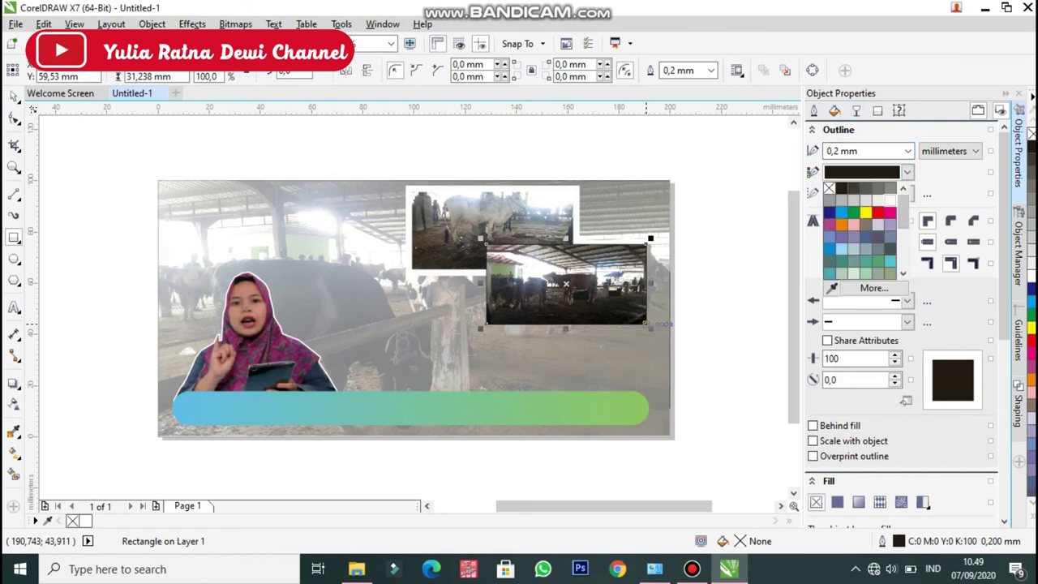
{"action": "left_click", "coordinate": [889, 213]}
Set the outline width of the rectangle around the brown cow photo to 2.0 mm and deselect it.
{"action": "left_click", "coordinate": [907, 151]}
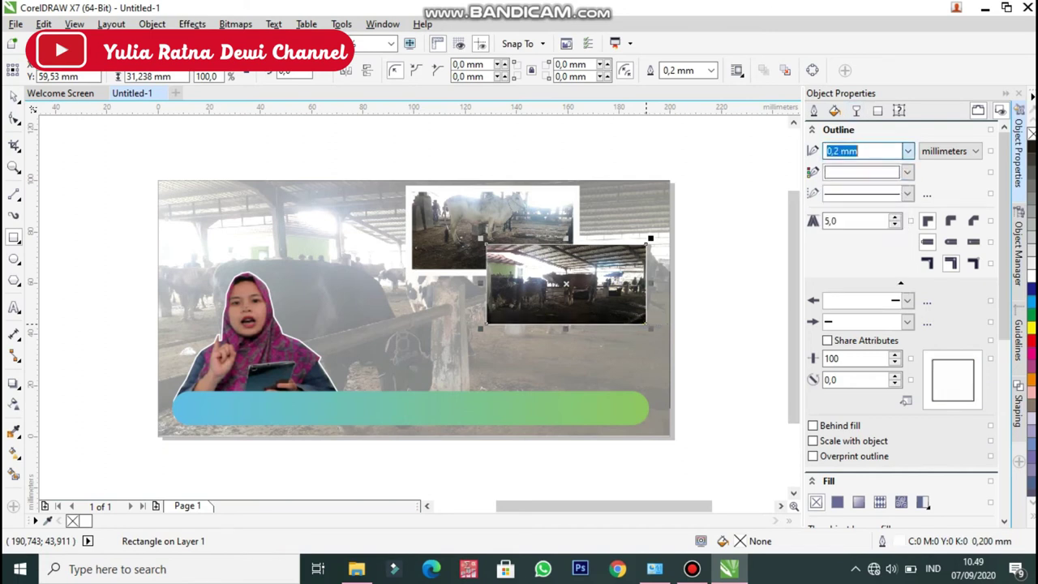
{"action": "left_click", "coordinate": [907, 151]}
{"action": "left_click", "coordinate": [868, 281]}
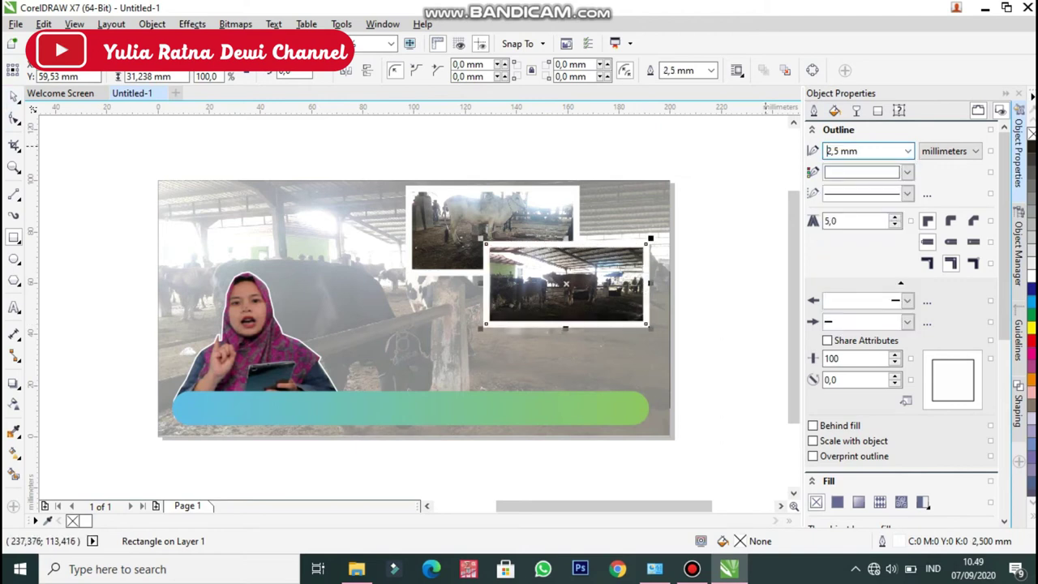
{"action": "left_click", "coordinate": [907, 151]}
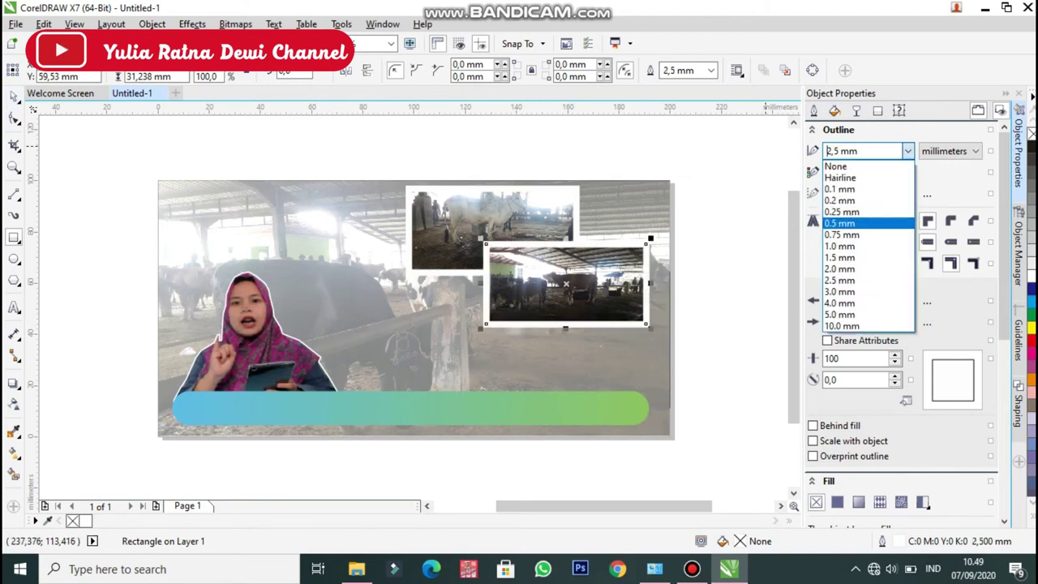
{"action": "left_click", "coordinate": [867, 269]}
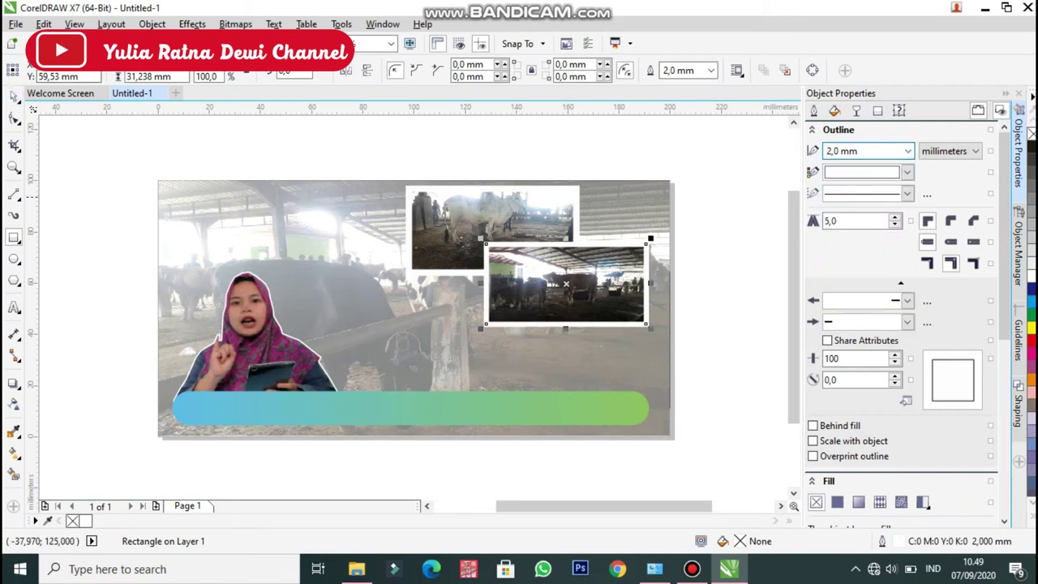
{"action": "left_click", "coordinate": [14, 97]}
{"action": "left_click", "coordinate": [685, 225]}
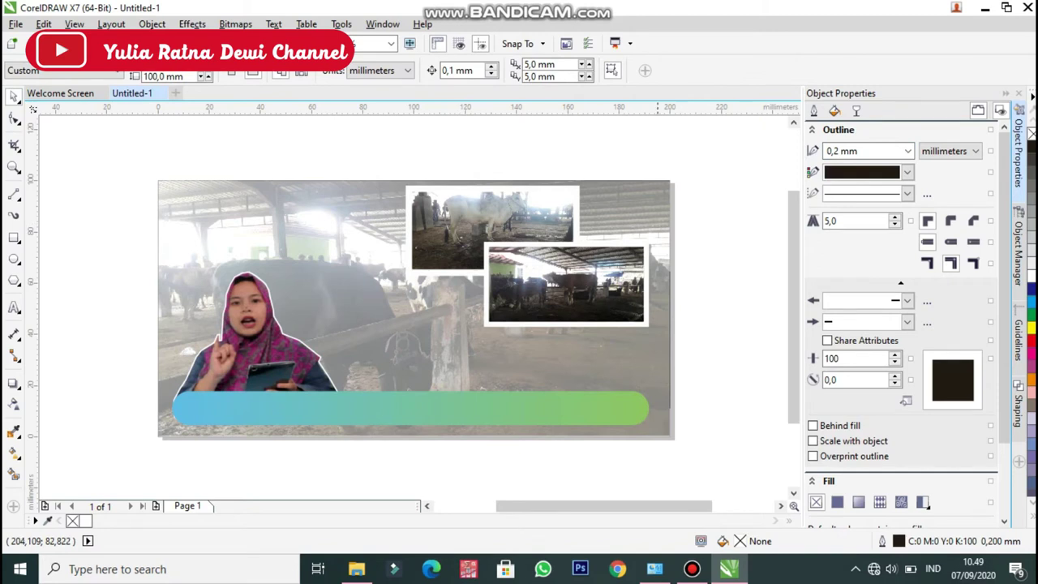
Place the photo 20200823_133458 from the USB drive on the banner and set its height to 50 mm.
{"action": "left_click", "coordinate": [357, 569]}
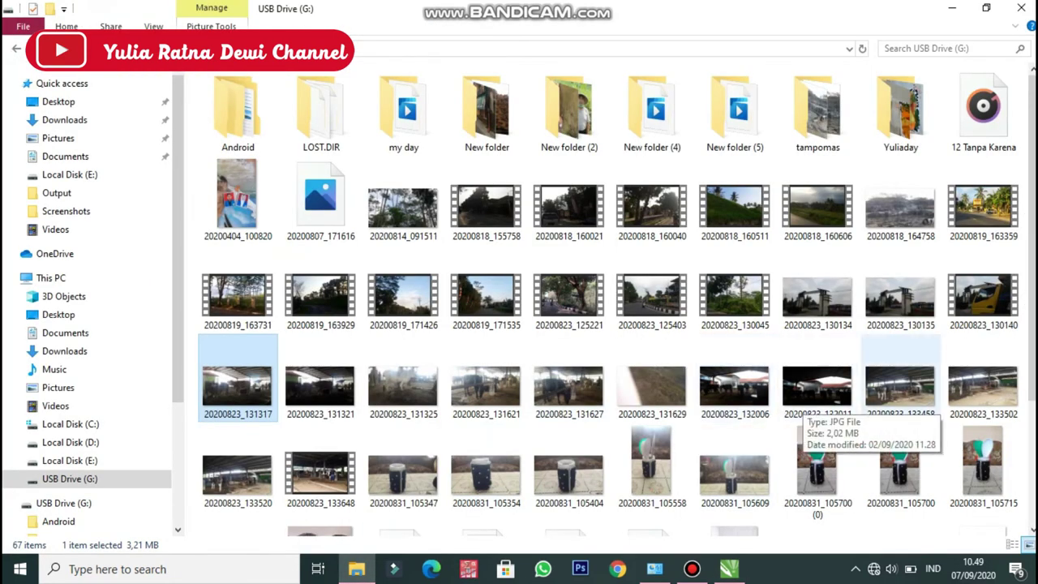
{"action": "left_click_drag", "start_coordinate": [900, 389], "coordinate": [713, 347]}
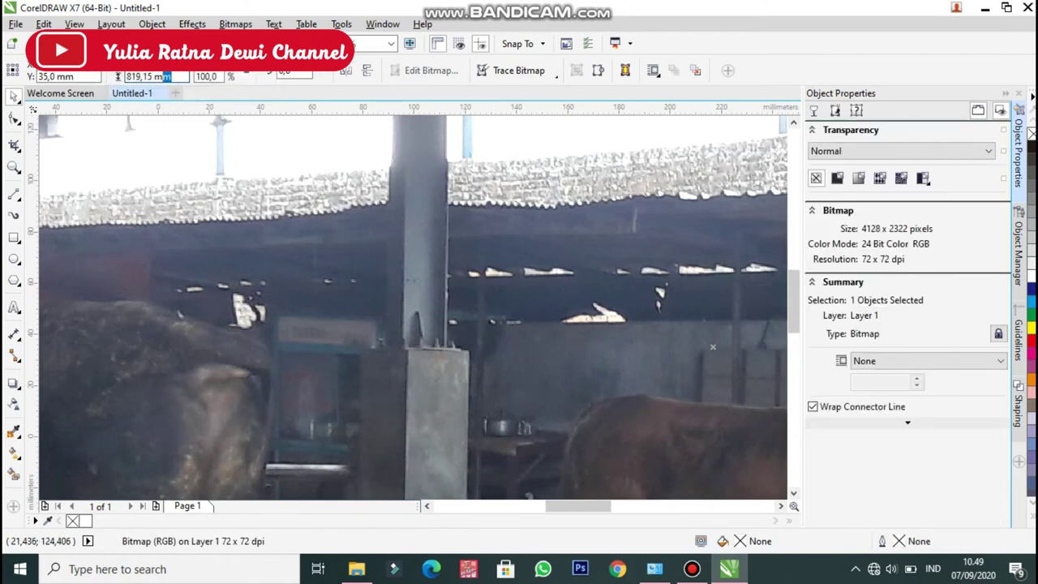
{"action": "left_click_drag", "start_coordinate": [159, 76], "coordinate": [126, 77]}
{"action": "type", "text": "50"}
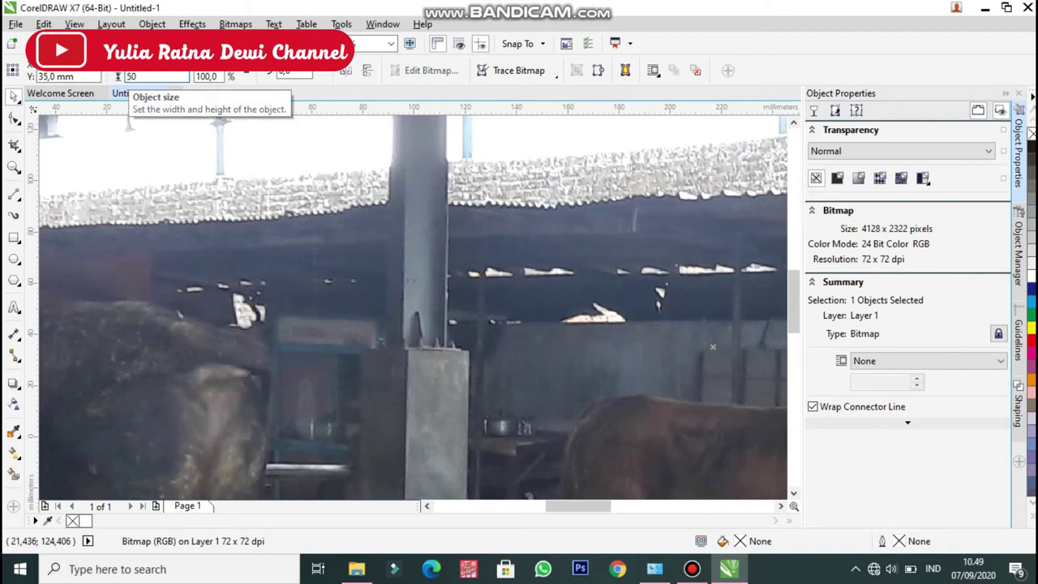
{"action": "key", "text": "Return"}
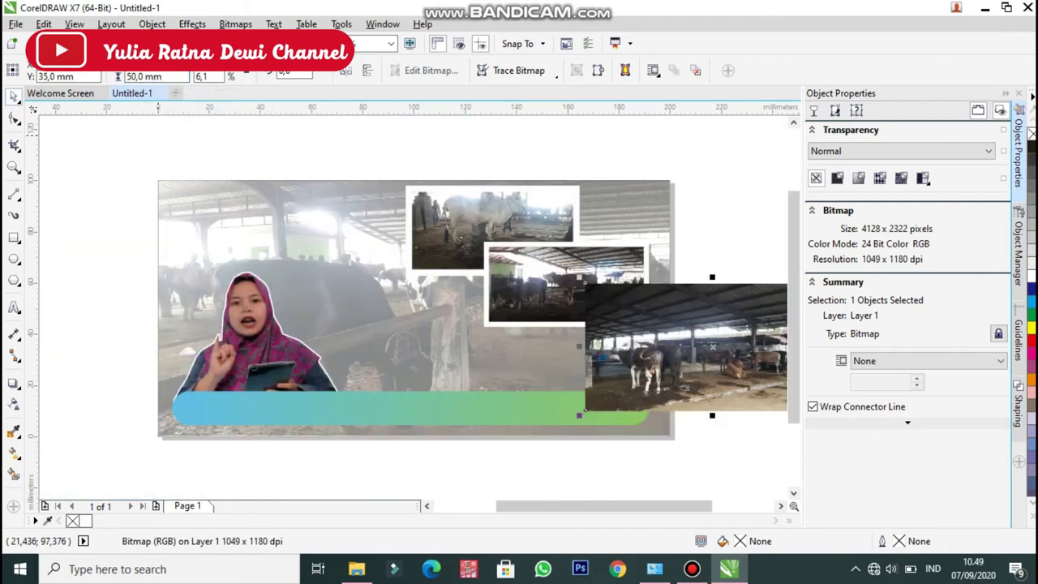
Scale the new cattle photo to about 30 mm high just above the gradient bar and draw a rectangle exactly over it.
{"action": "left_click_drag", "start_coordinate": [579, 415], "coordinate": [682, 381]}
{"action": "left_click_drag", "start_coordinate": [728, 327], "coordinate": [503, 362]}
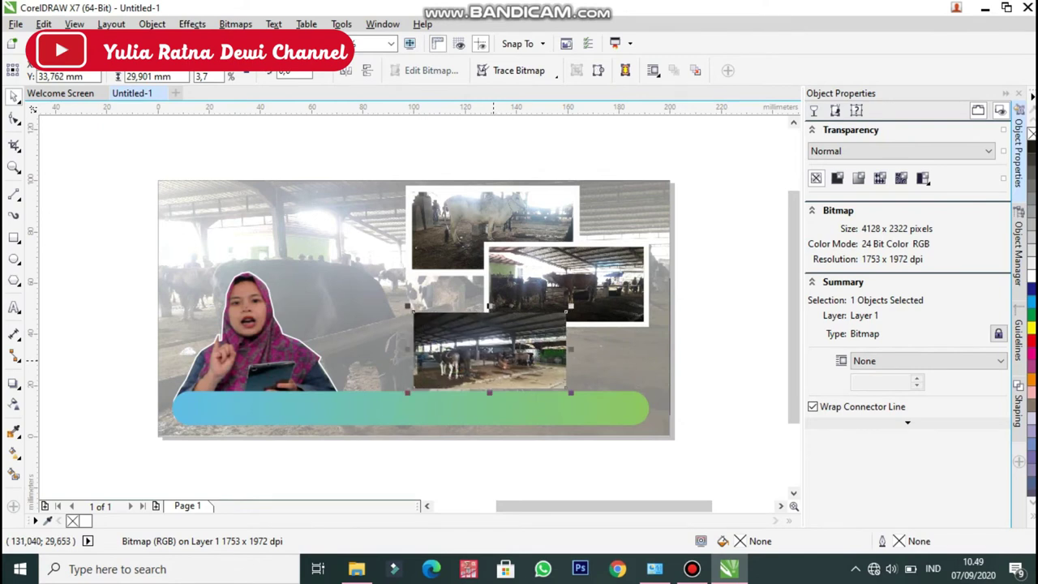
{"action": "left_click", "coordinate": [14, 237]}
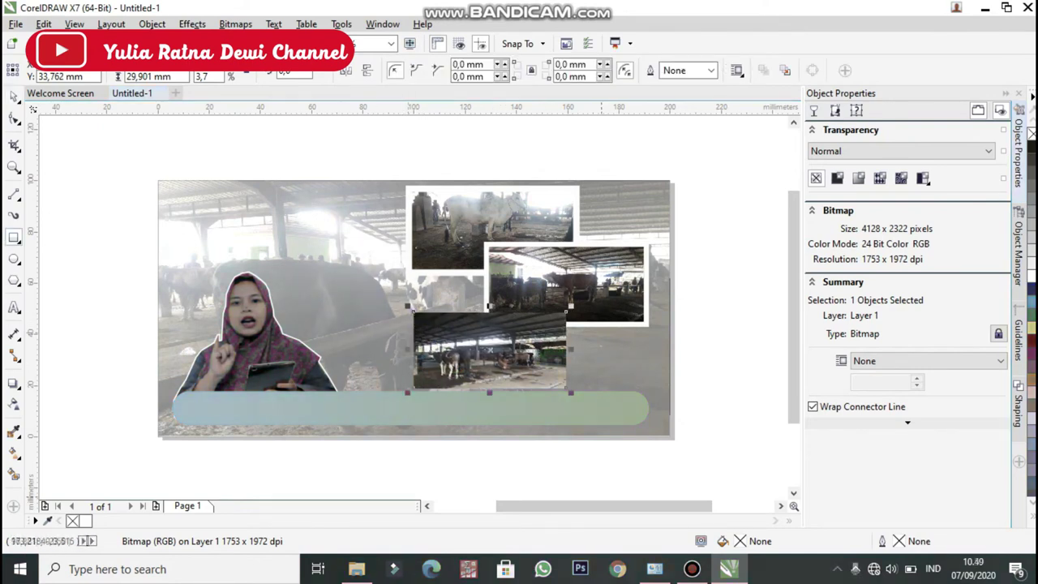
{"action": "left_click_drag", "start_coordinate": [413, 311], "coordinate": [566, 387]}
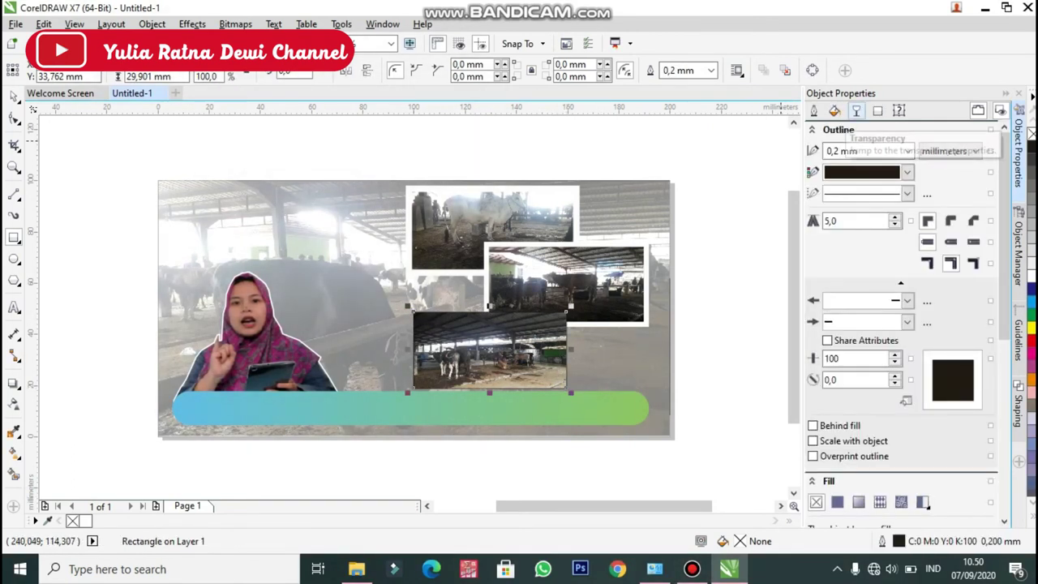
Give the rectangle over the lowest cattle photo a white outline 2.0 mm wide and deselect it.
{"action": "left_click", "coordinate": [907, 172]}
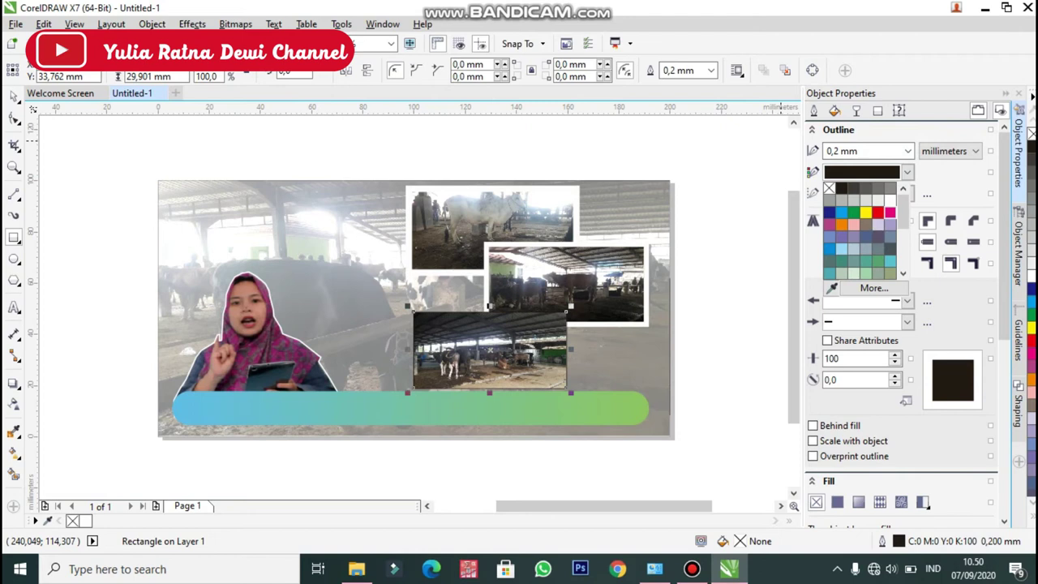
{"action": "left_click", "coordinate": [889, 211]}
{"action": "left_click", "coordinate": [907, 172]}
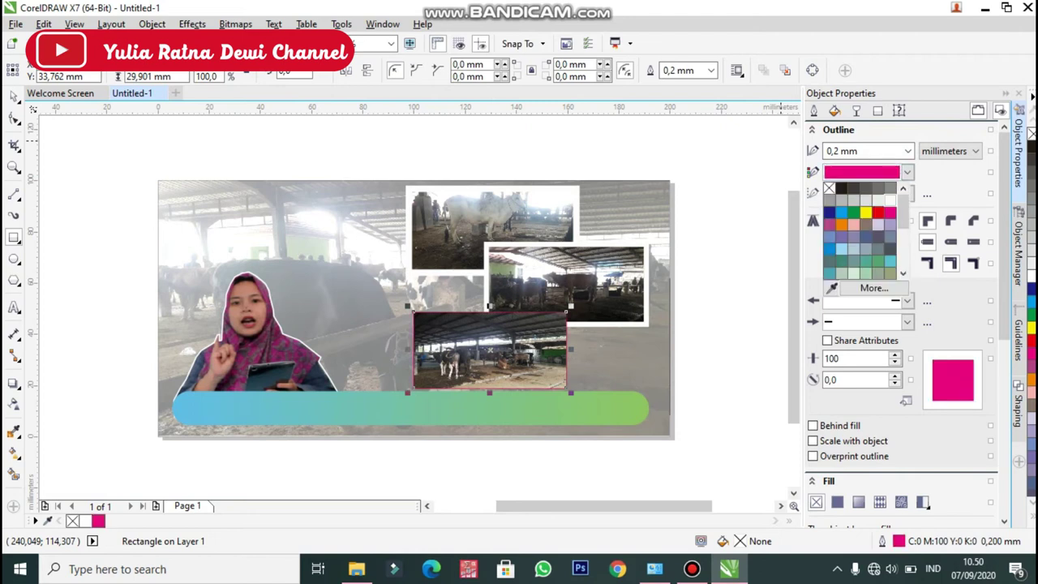
{"action": "left_click", "coordinate": [829, 188]}
{"action": "left_click", "coordinate": [908, 151]}
{"action": "left_click", "coordinate": [847, 269]}
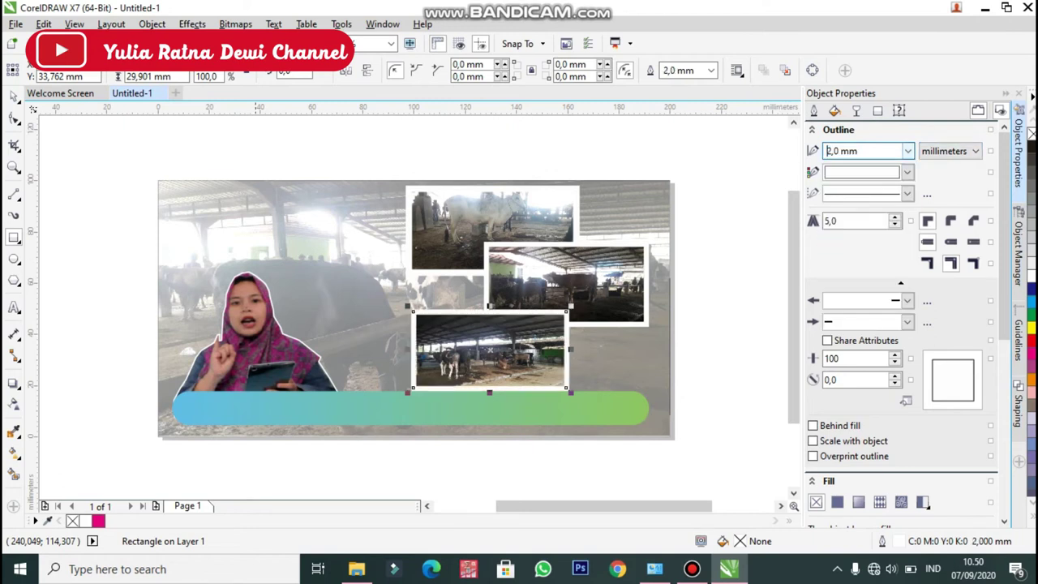
{"action": "left_click", "coordinate": [14, 96]}
{"action": "left_click", "coordinate": [719, 437]}
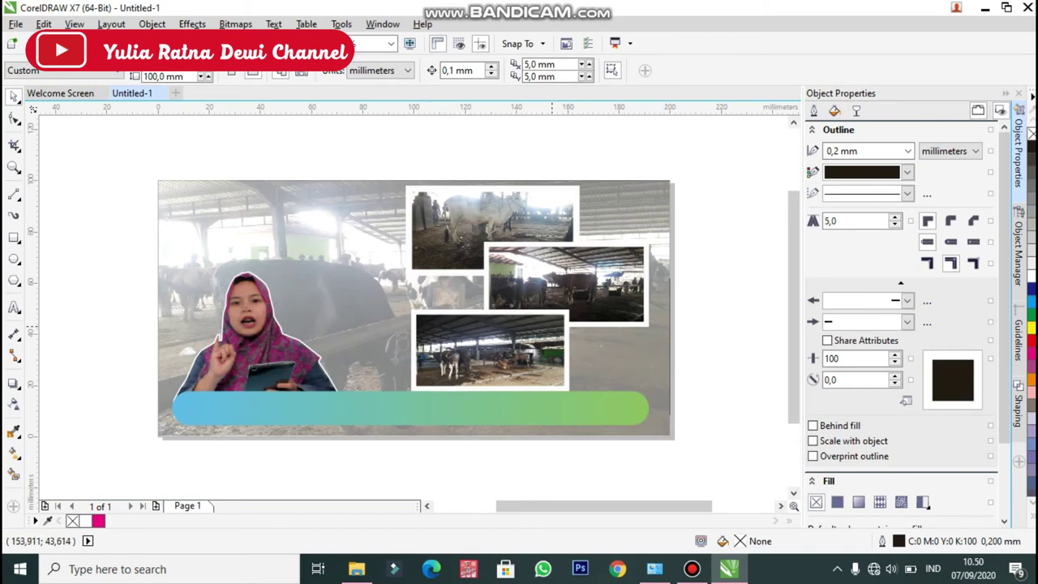
Try to bring only the middle photo's white frame to the front, and undo that order change.
{"action": "left_click", "coordinate": [559, 288]}
{"action": "right_click", "coordinate": [627, 292]}
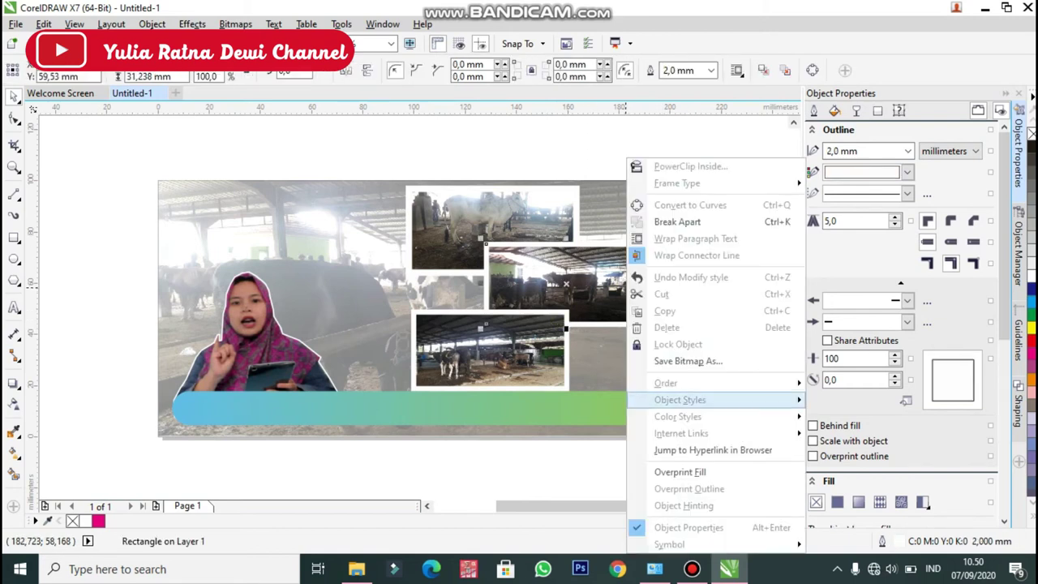
{"action": "mouse_move", "coordinate": [666, 383]}
{"action": "left_click", "coordinate": [866, 383]}
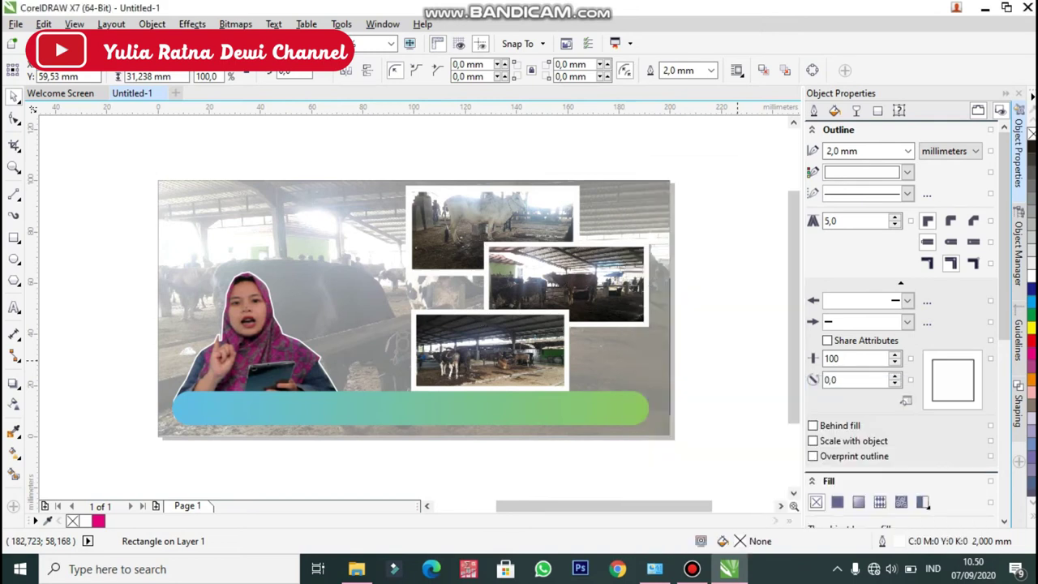
{"action": "key", "text": "Escape"}
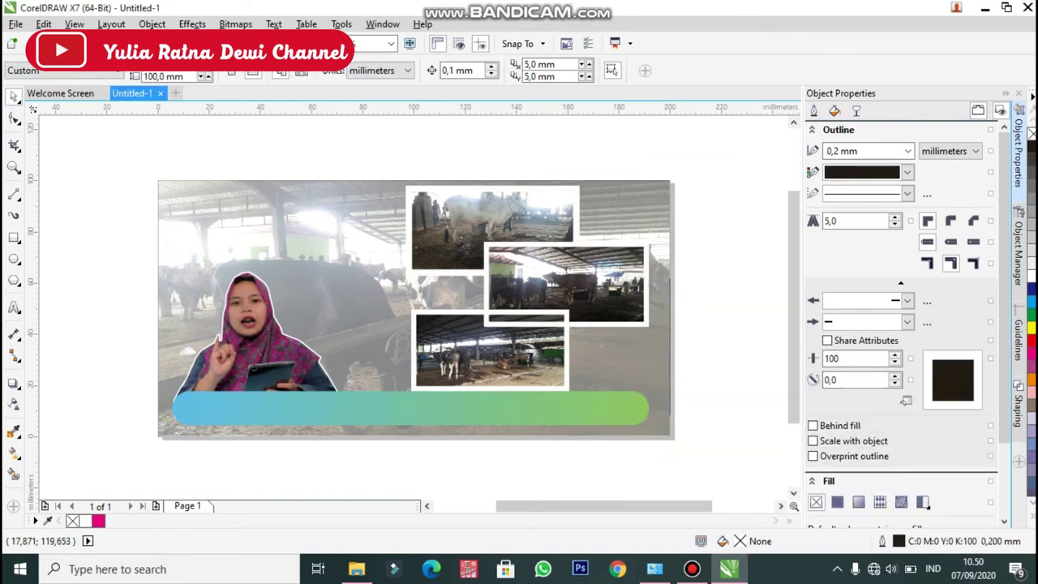
{"action": "left_click", "coordinate": [169, 44]}
Bring the middle cattle photo together with its white frame to the front and group the two objects.
{"action": "left_click_drag", "start_coordinate": [757, 351], "coordinate": [447, 223]}
{"action": "right_click", "coordinate": [612, 213]}
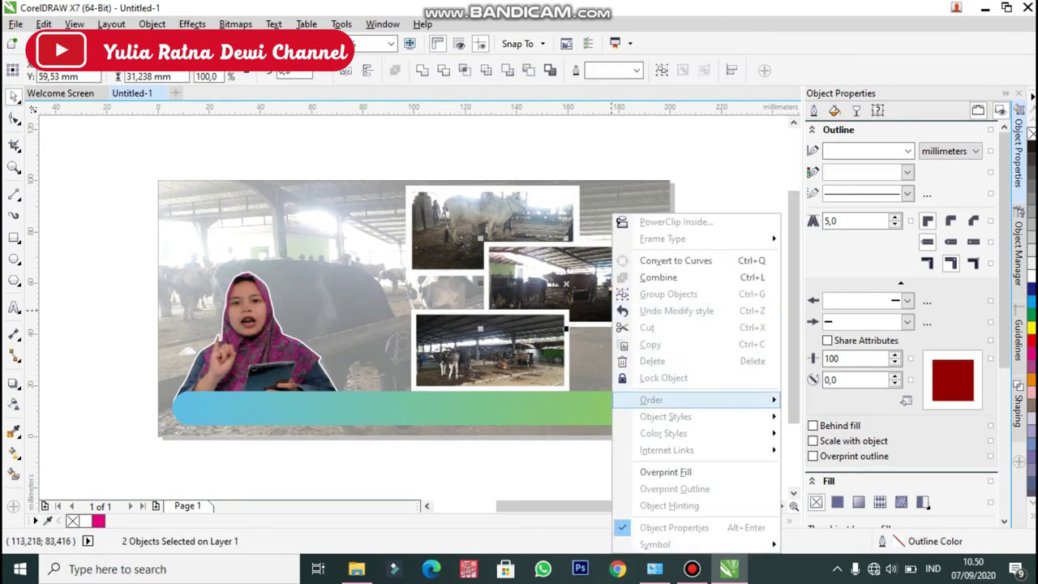
{"action": "mouse_move", "coordinate": [705, 400]}
{"action": "left_click", "coordinate": [840, 395]}
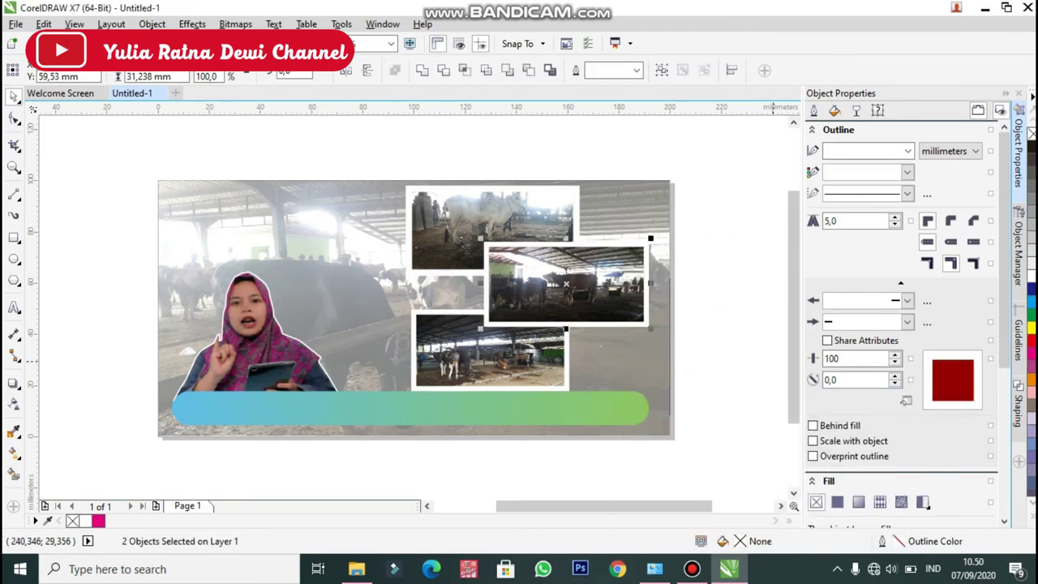
{"action": "key", "text": "ctrl+g"}
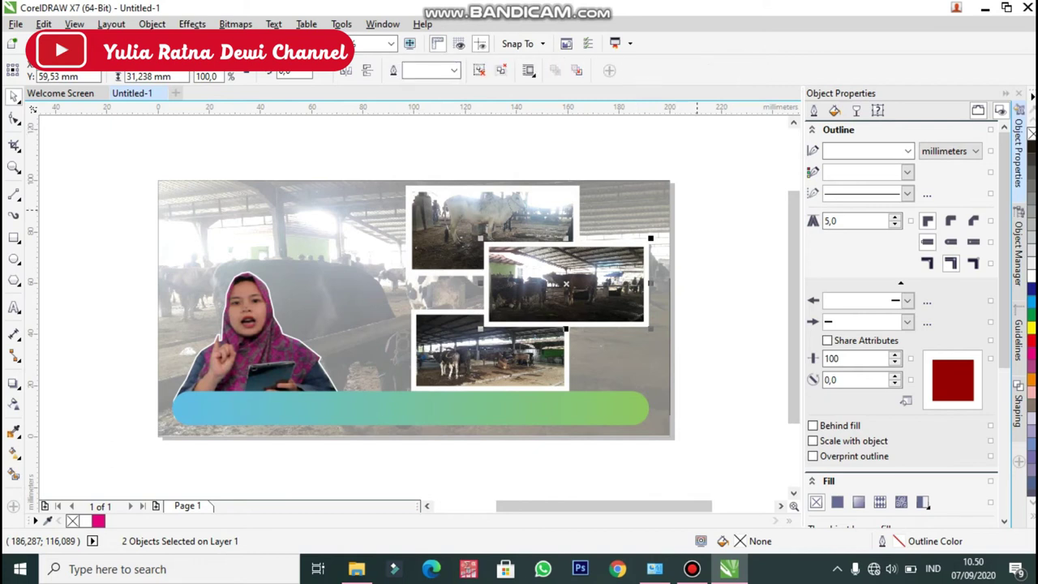
{"action": "left_click", "coordinate": [704, 210]}
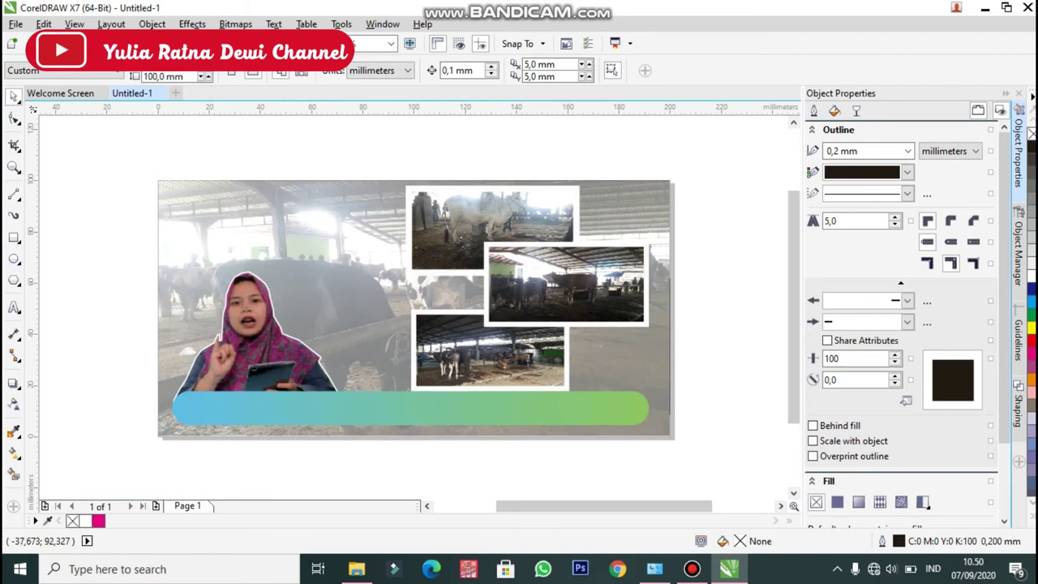
Start an artistic text above the woman reading "JENIS-JENIS SAPI" with "&" on the second line.
{"action": "key", "text": "ctrl+i"}
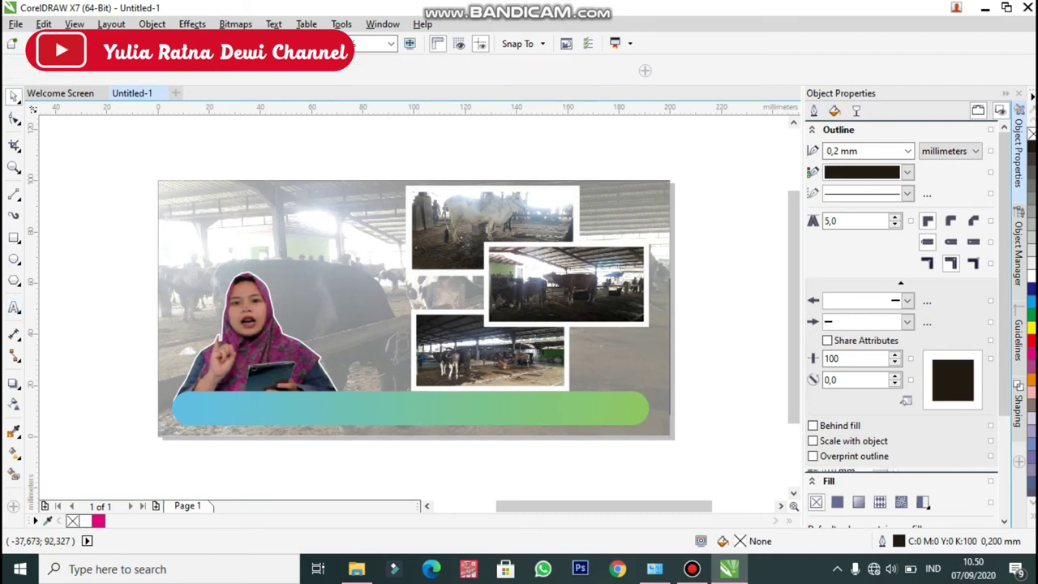
{"action": "key", "text": "F8"}
{"action": "left_click", "coordinate": [183, 197]}
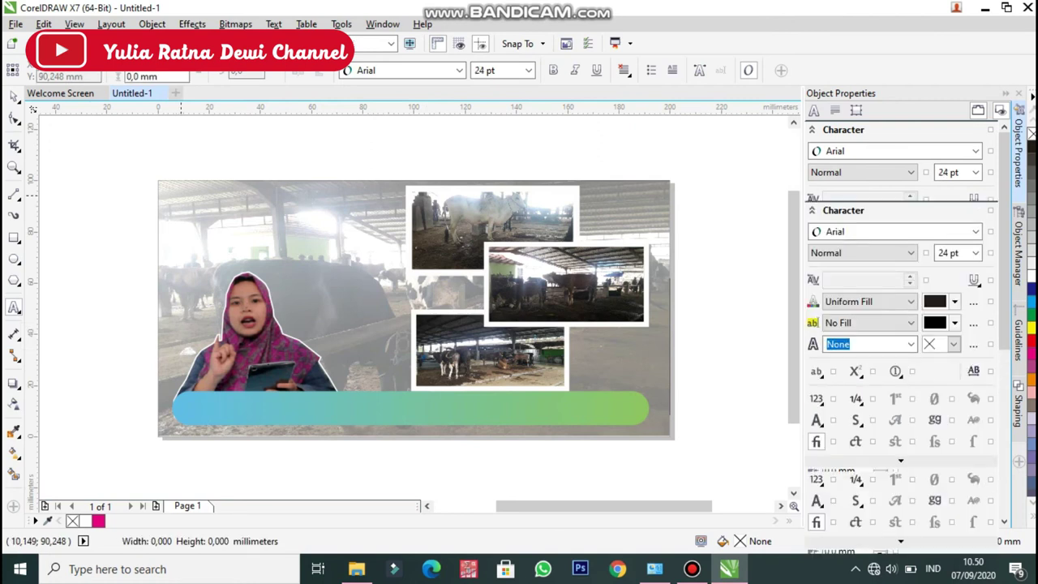
{"action": "type", "text": "JENIS"}
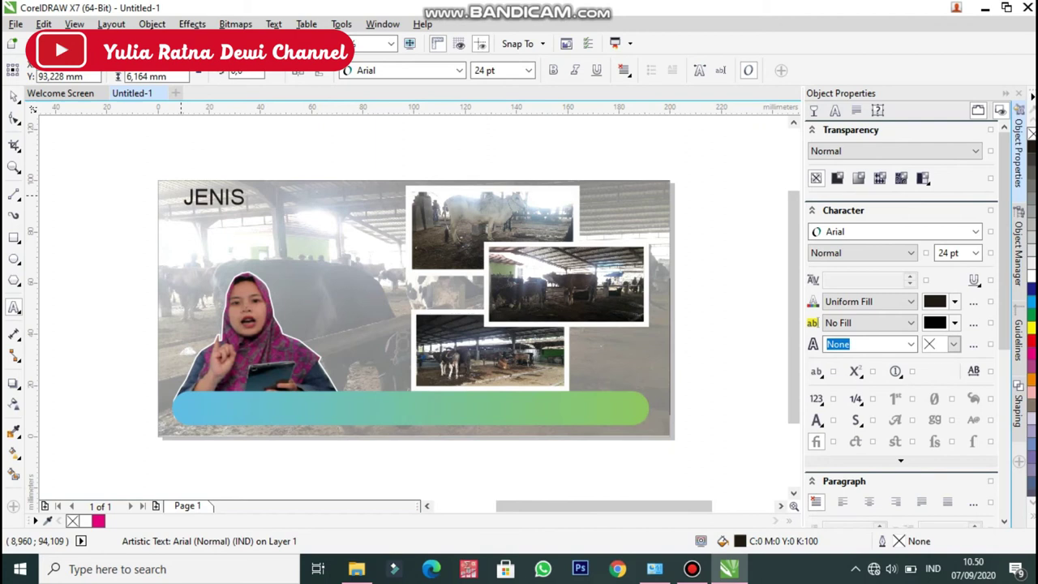
{"action": "type", "text": "-JENIS SAPI&"}
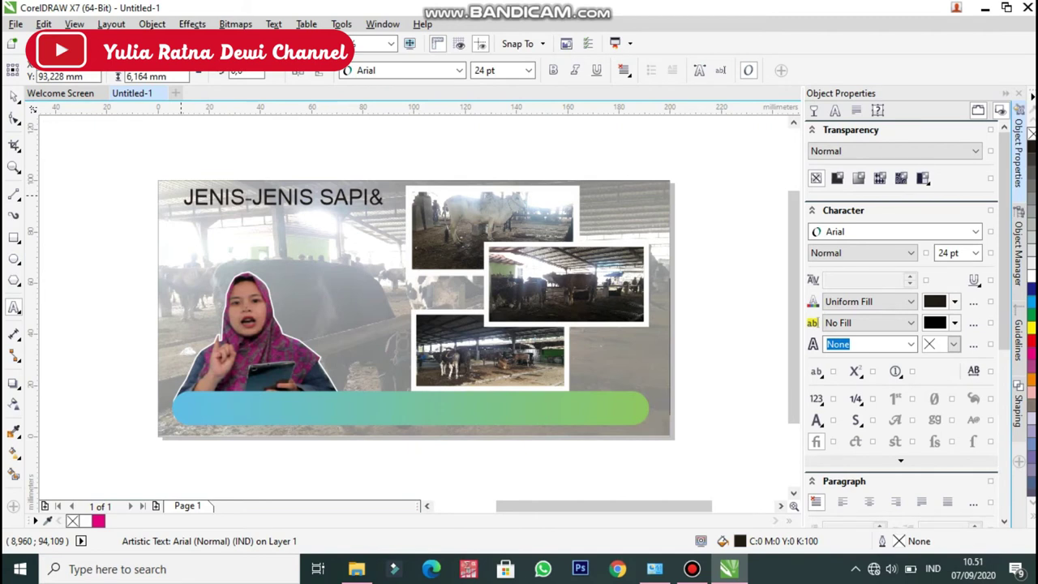
{"action": "key", "text": "Left"}
{"action": "key", "text": "Return"}
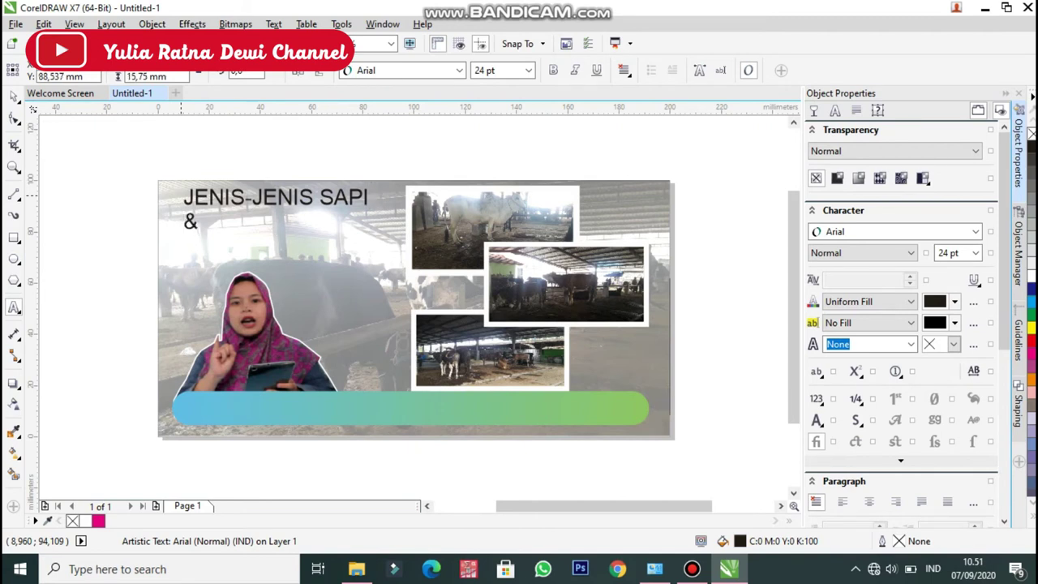
Complete the title with the lines "CARA MEMILIH SAPI" and "YANG UNGUL".
{"action": "type", "text": "EMILIH S"}
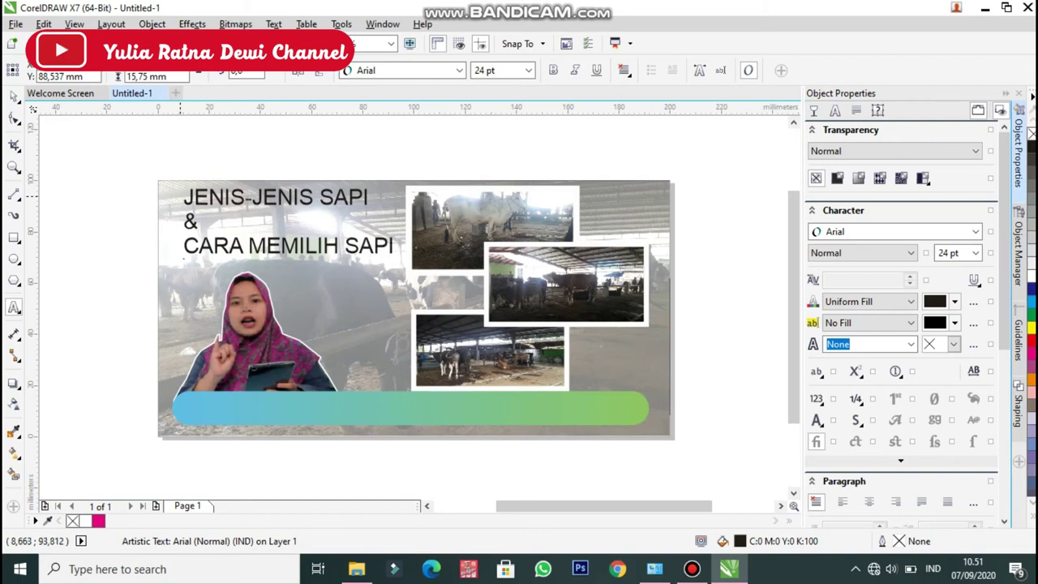
{"action": "type", "text": "API YAN"}
{"action": "type", "text": "G UNGU"}
{"action": "type", "text": "L DAN"}
{"action": "key", "text": "BackSpace"}
{"action": "key", "text": "BackSpace"}
{"action": "key", "text": "BackSpace"}
{"action": "key", "text": "BackSpace"}
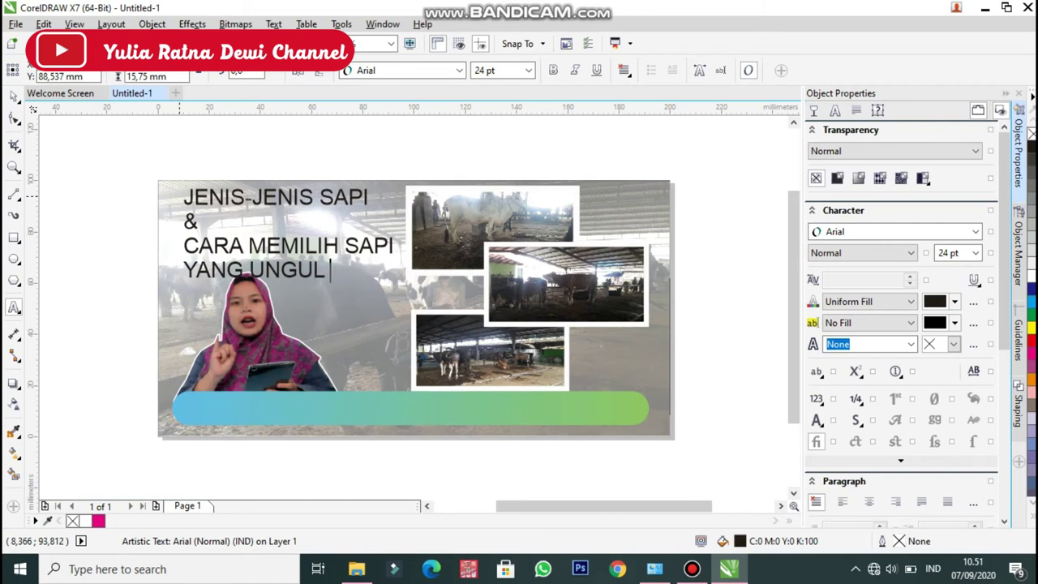
Insert "BIBIT" before "SAPI" in the title and rearrange the line breaks so the last line reads "SAPI YANG UNGUL".
{"action": "key", "text": "Escape"}
{"action": "left_click_drag", "start_coordinate": [250, 270], "coordinate": [213, 270]}
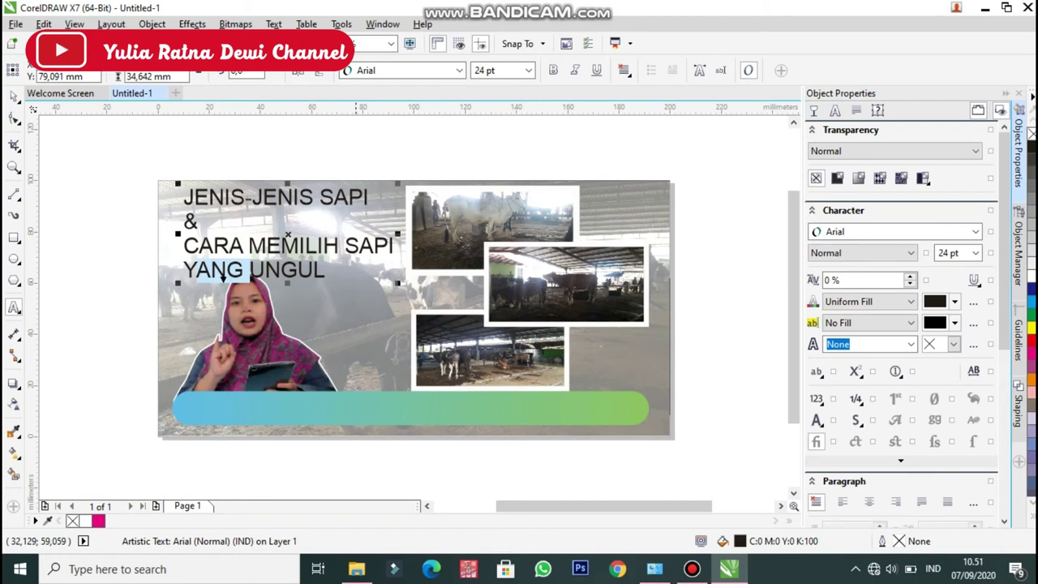
{"action": "left_click", "coordinate": [344, 246]}
{"action": "type", "text": "BIBI"}
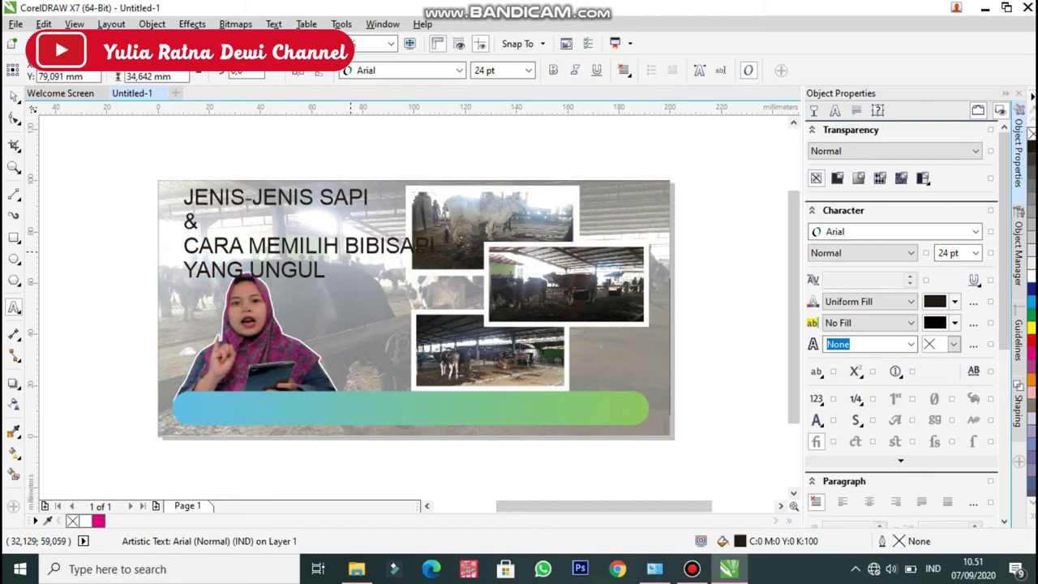
{"action": "type", "text": "T"}
{"action": "key", "text": "Return"}
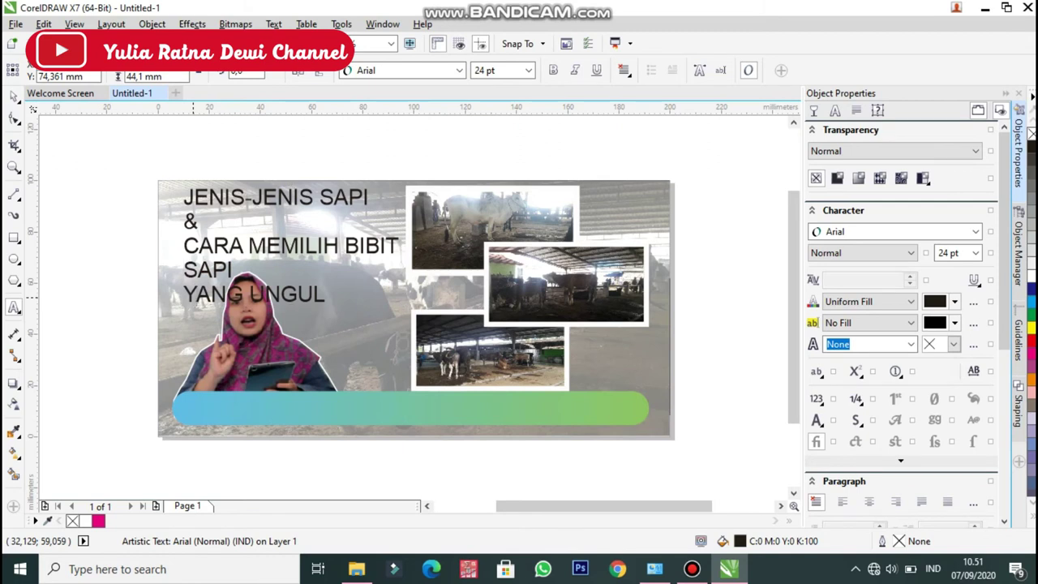
{"action": "key", "text": "BackSpace"}
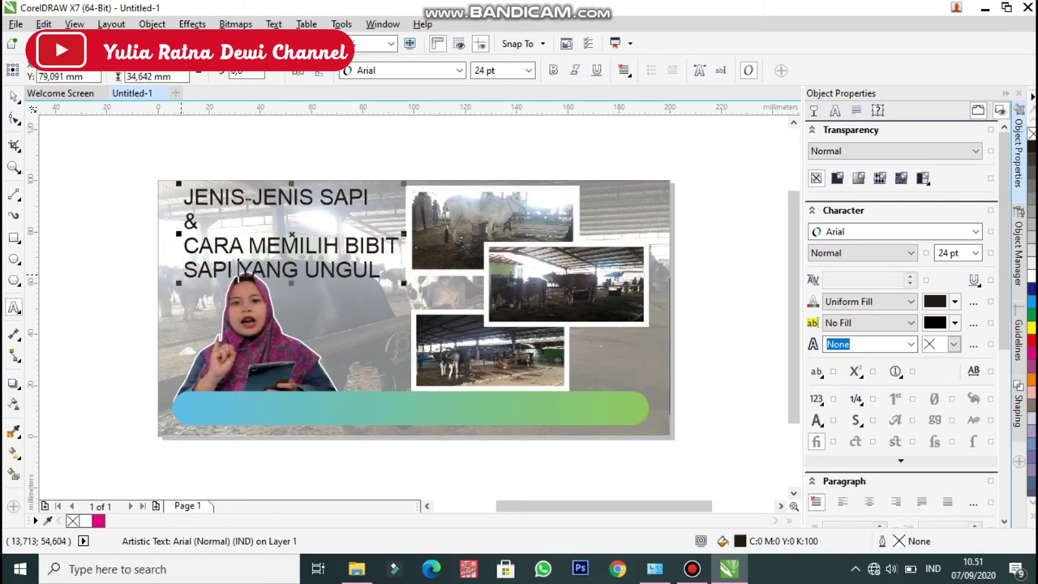
Center-align all lines of the title text.
{"action": "key", "text": "ctrl+a"}
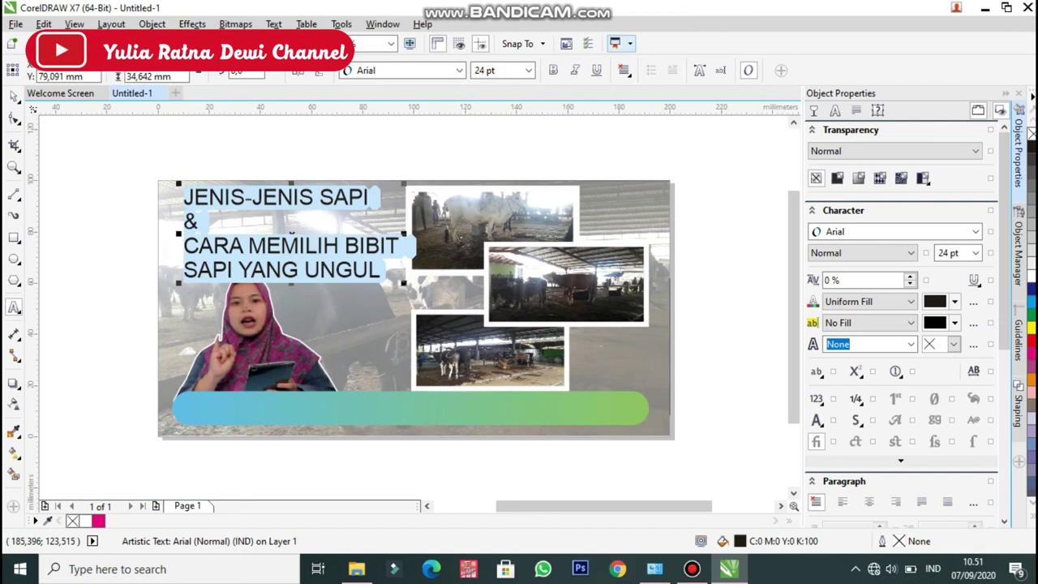
{"action": "left_click", "coordinate": [624, 70]}
{"action": "left_click", "coordinate": [645, 123]}
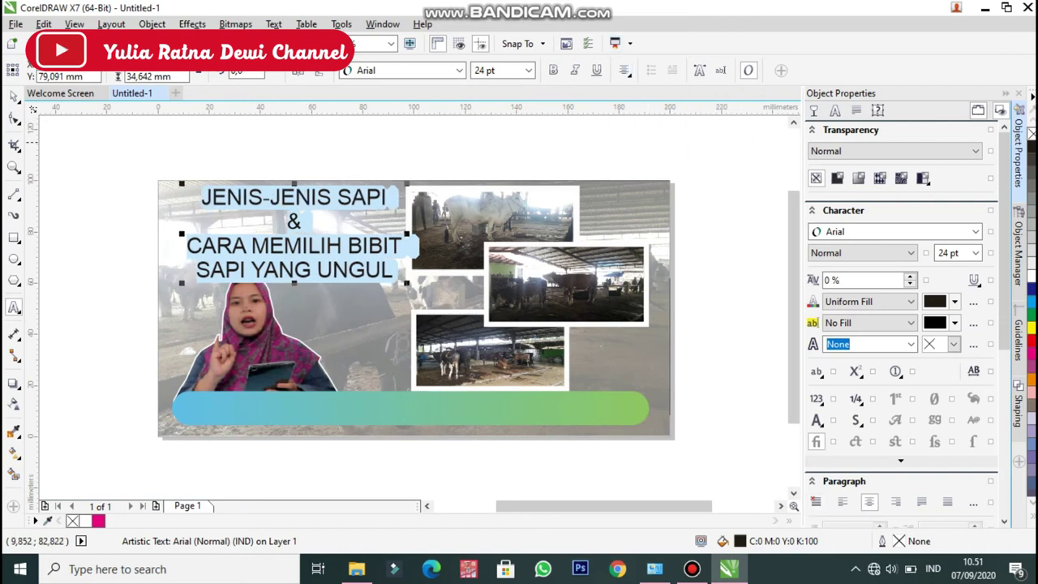
{"action": "left_click", "coordinate": [13, 96]}
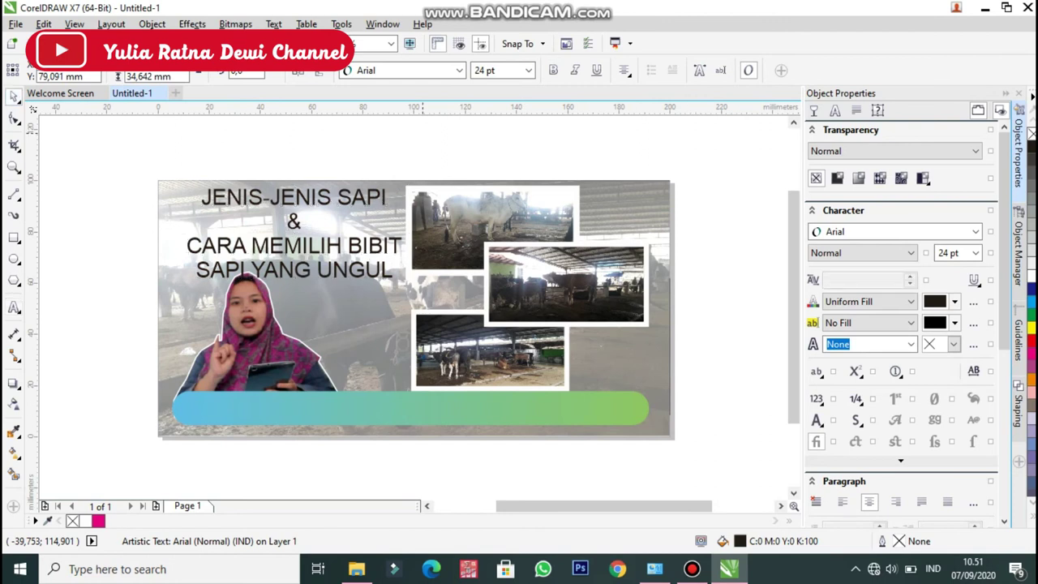
Move the three framed cattle photos together slightly to the right, away from the title.
{"action": "left_click", "coordinate": [422, 132]}
{"action": "left_click_drag", "start_coordinate": [389, 134], "coordinate": [655, 414]}
{"action": "left_click_drag", "start_coordinate": [603, 309], "coordinate": [597, 309]}
Change the title's font to Bauhaus 93 and move the title slightly upward.
{"action": "left_click", "coordinate": [271, 194]}
{"action": "left_click", "coordinate": [271, 198]}
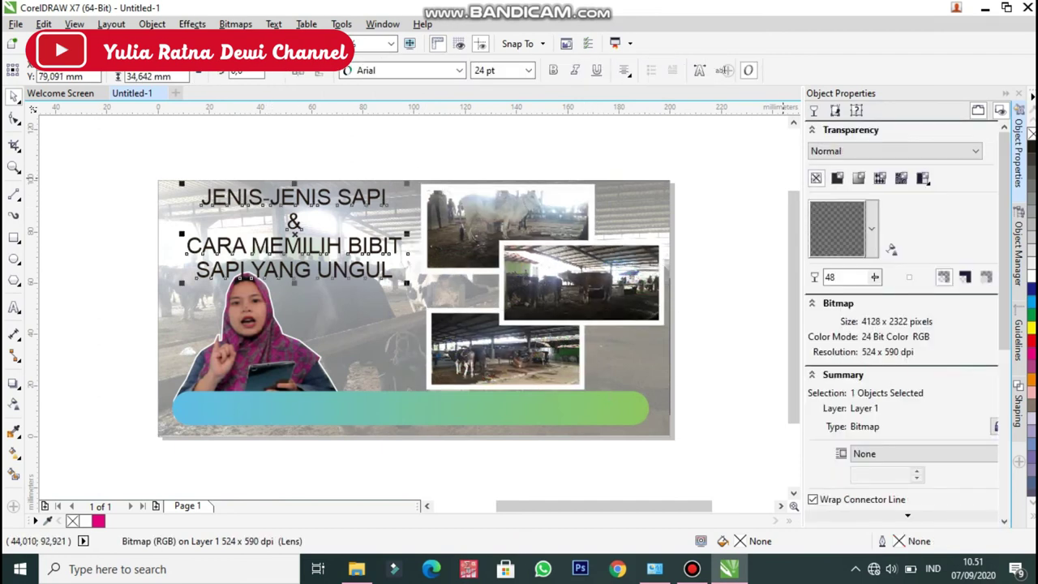
{"action": "left_click", "coordinate": [895, 151]}
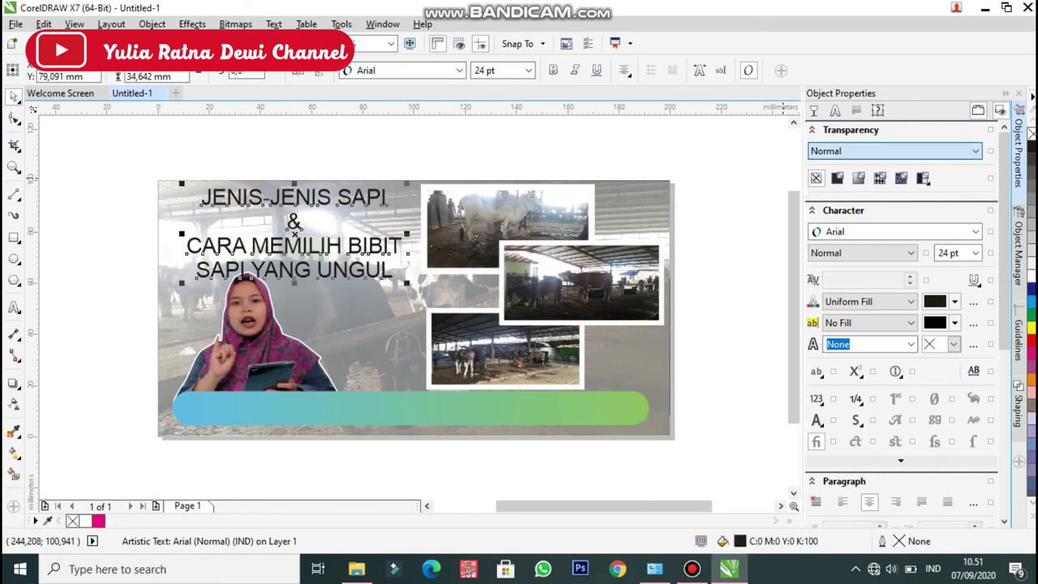
{"action": "left_click", "coordinate": [975, 231]}
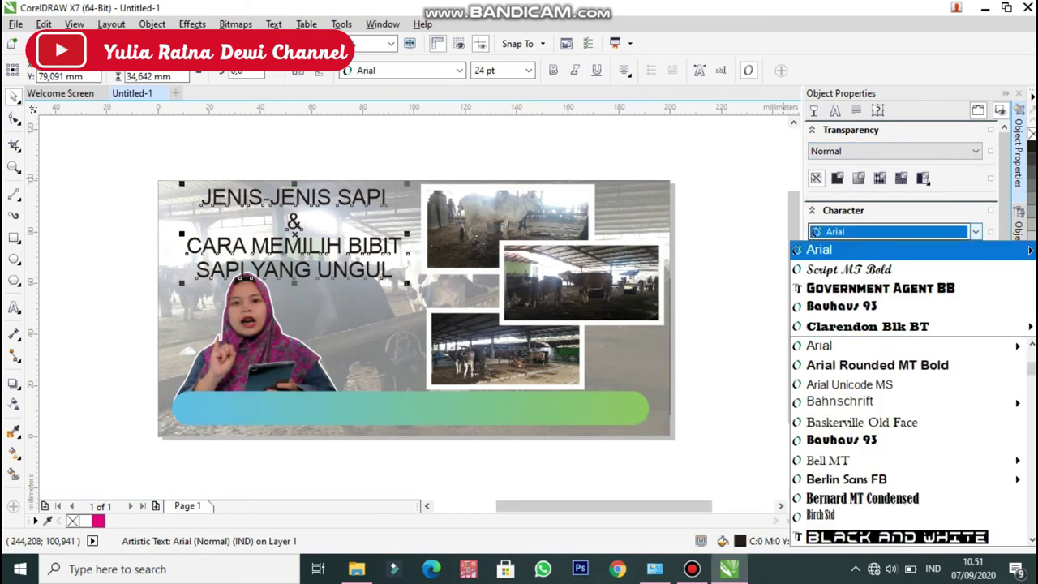
{"action": "key", "text": "Down"}
{"action": "key", "text": "Down"}
{"action": "key", "text": "Down"}
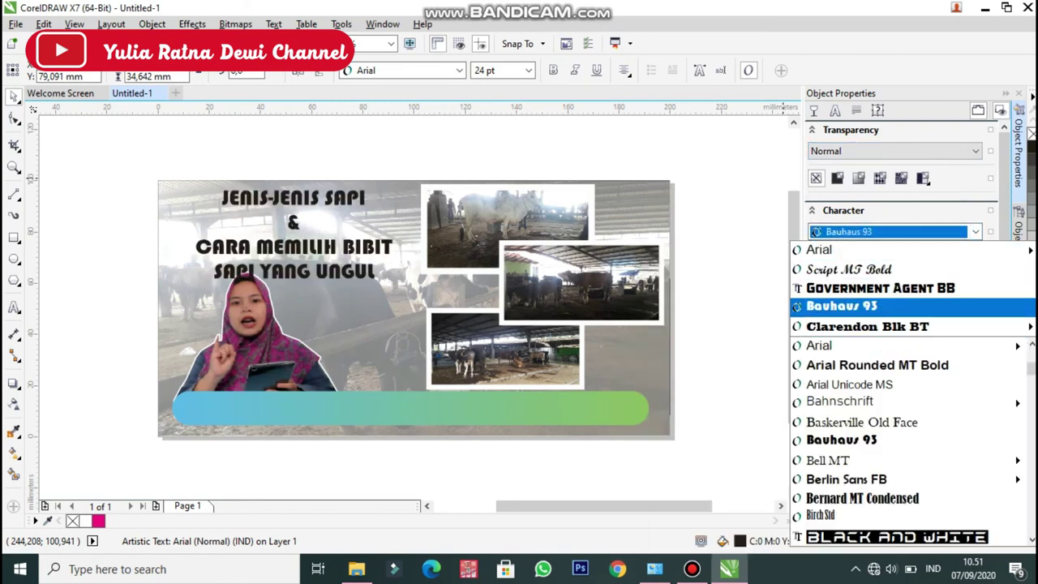
{"action": "key", "text": "Down"}
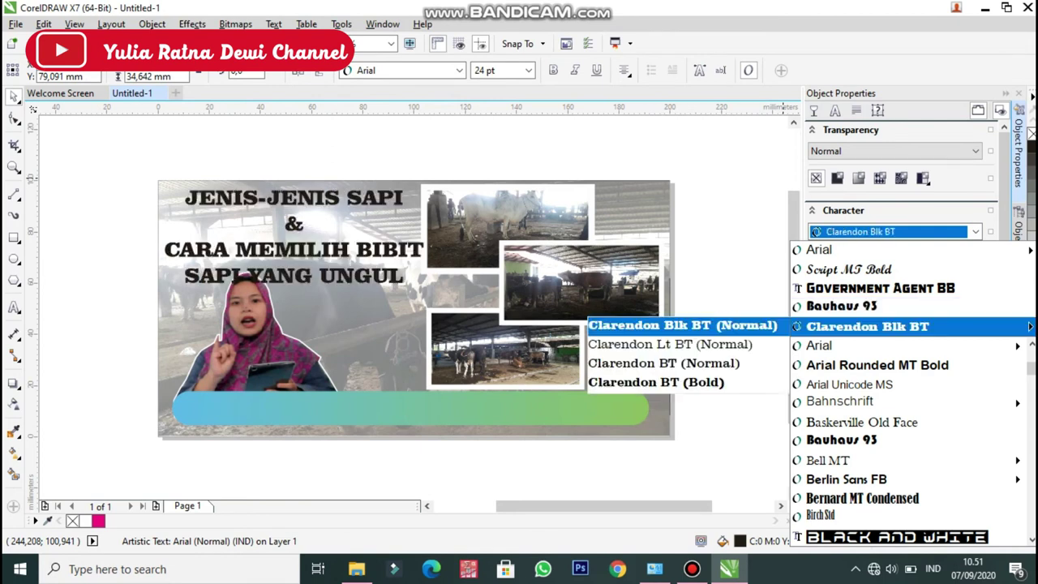
{"action": "key", "text": "Up"}
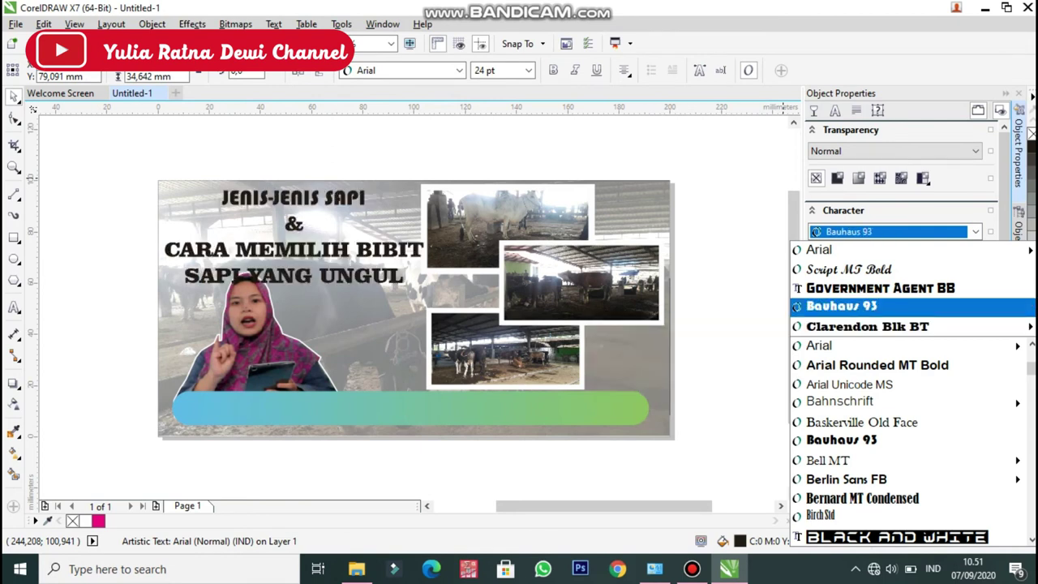
{"action": "key", "text": "Return"}
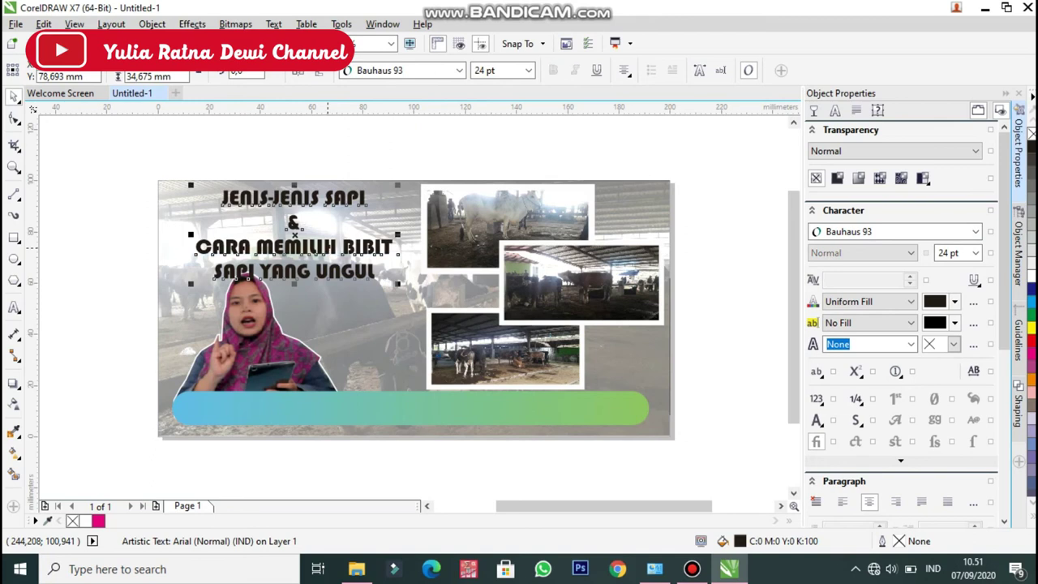
{"action": "left_click_drag", "start_coordinate": [327, 248], "coordinate": [329, 242]}
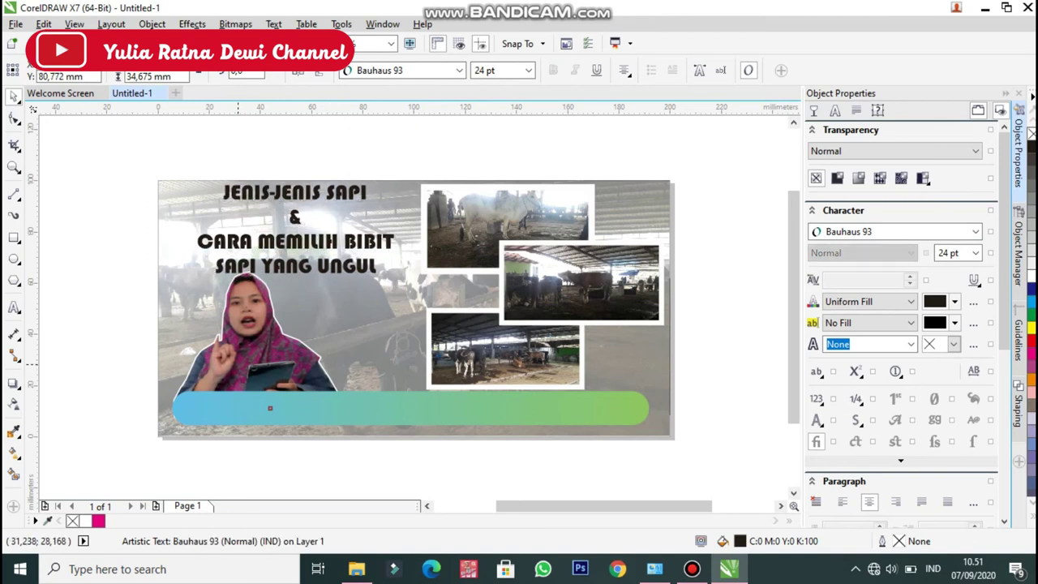
Move the woman's cut-out slightly down and to the right so it clears the title.
{"action": "left_click", "coordinate": [184, 267]}
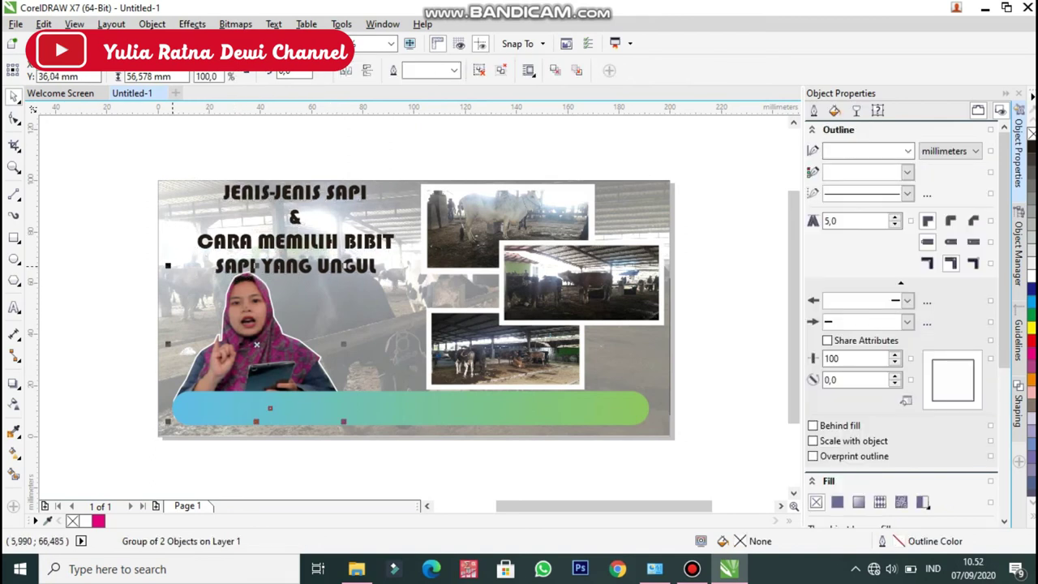
{"action": "left_click", "coordinate": [260, 336]}
{"action": "left_click_drag", "start_coordinate": [270, 408], "coordinate": [265, 414]}
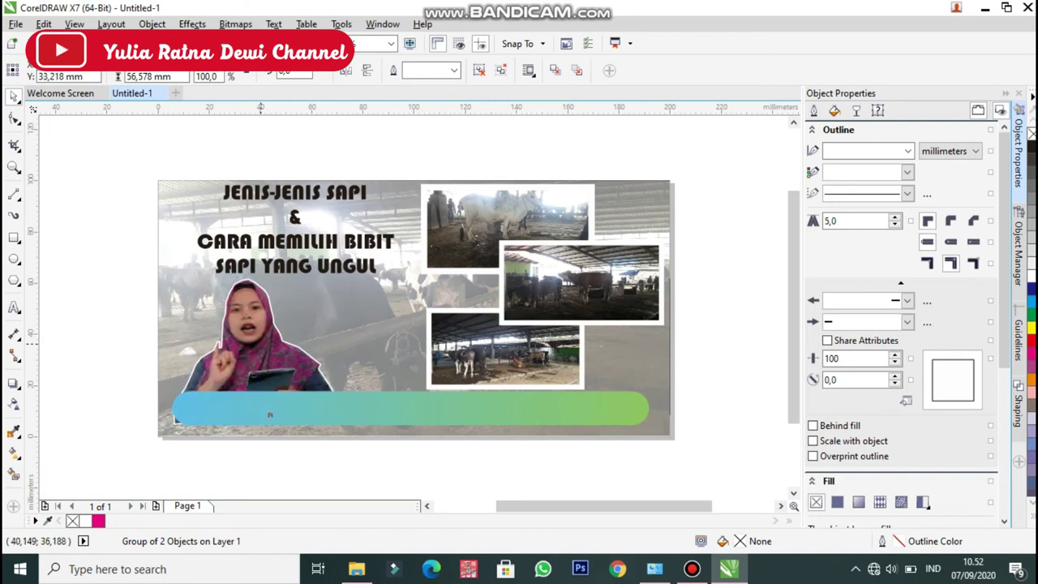
{"action": "left_click", "coordinate": [280, 415]}
{"action": "left_click", "coordinate": [98, 394]}
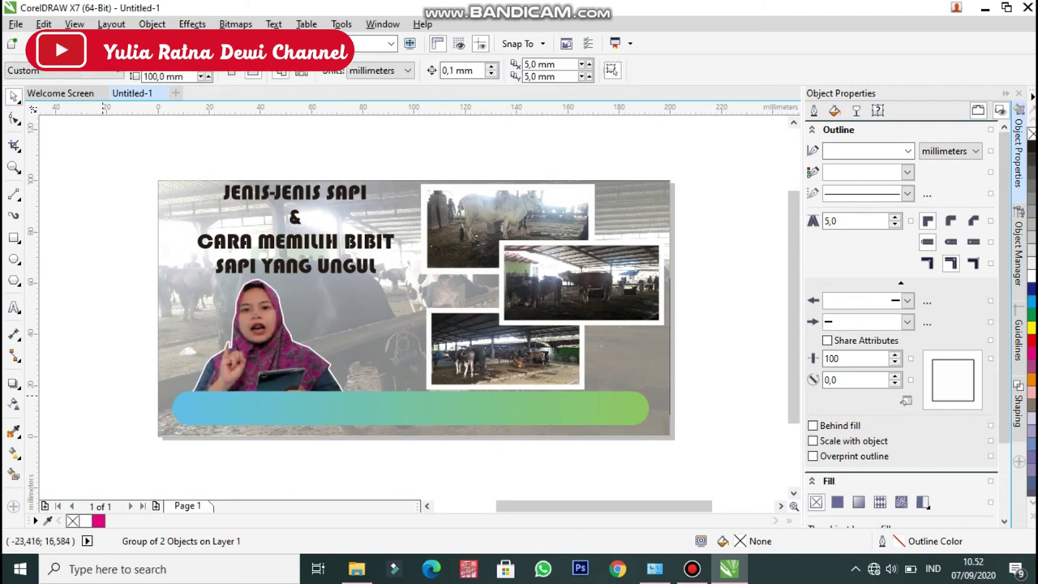
Give the title text a 2.5 mm dark outline and make its letters white.
{"action": "left_click", "coordinate": [341, 264]}
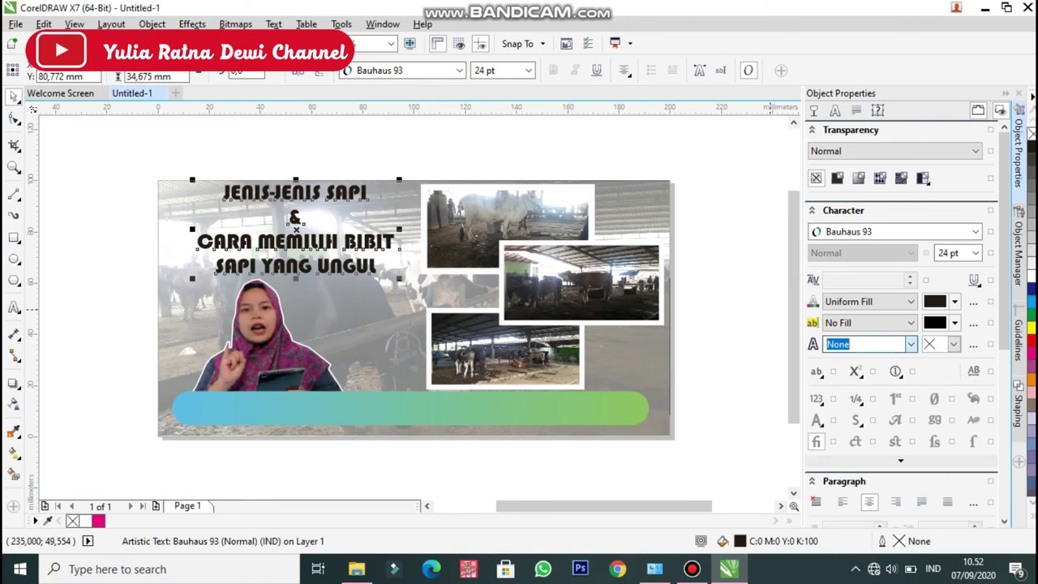
{"action": "left_click", "coordinate": [911, 344]}
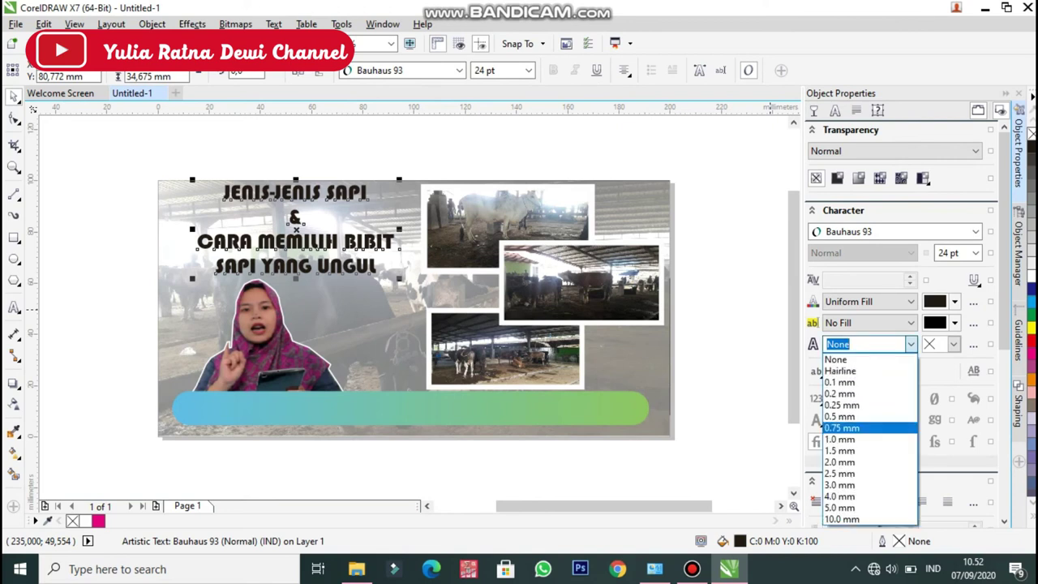
{"action": "left_click", "coordinate": [839, 472]}
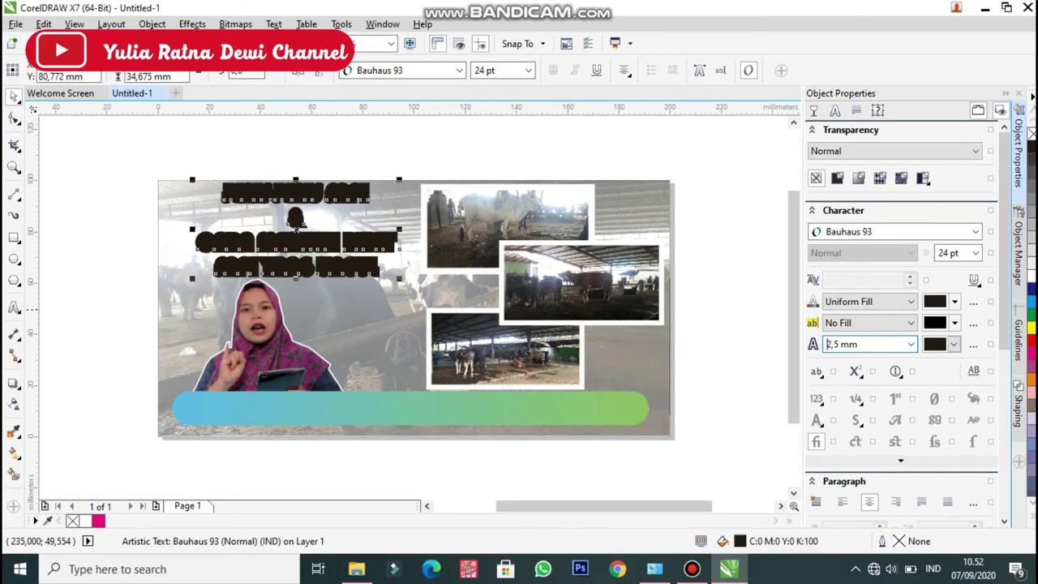
{"action": "left_click", "coordinate": [111, 121]}
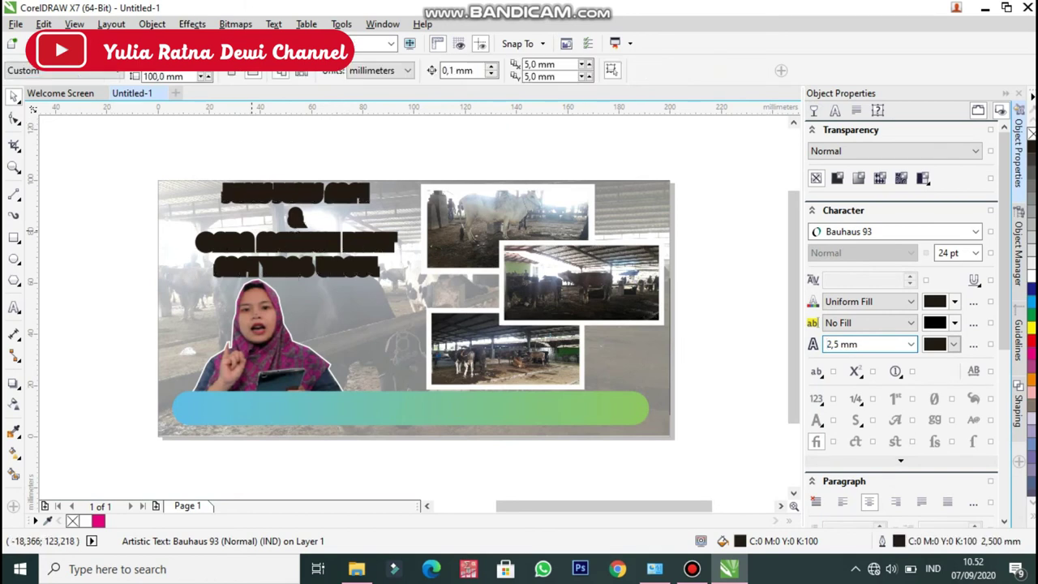
{"action": "left_click", "coordinate": [258, 244]}
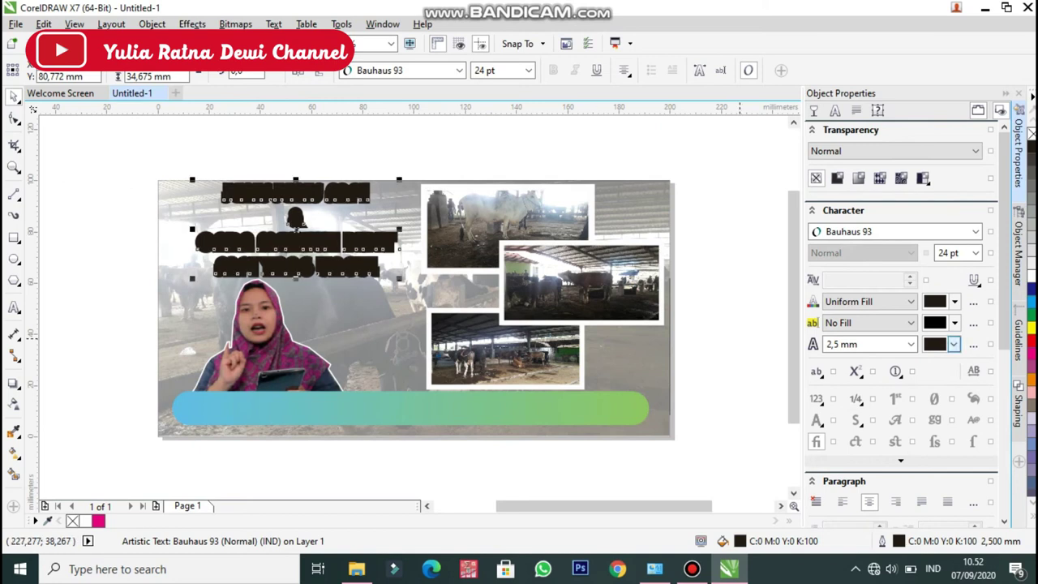
{"action": "left_click", "coordinate": [910, 345]}
{"action": "left_click", "coordinate": [851, 359]}
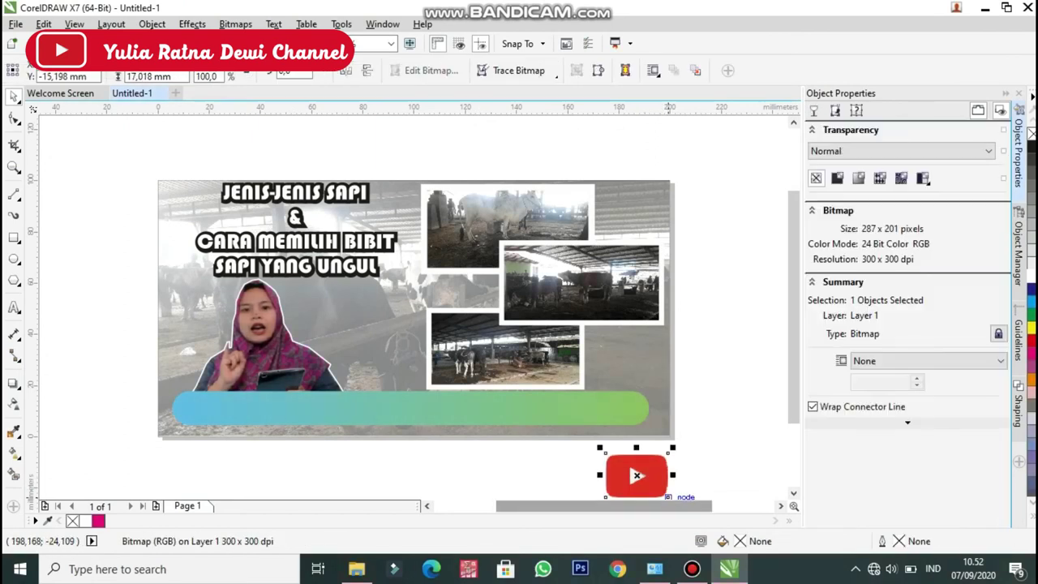
Shrink the YouTube logo to about half its size and place it near the left end of the gradient bar.
{"action": "left_click_drag", "start_coordinate": [672, 448], "coordinate": [559, 462]}
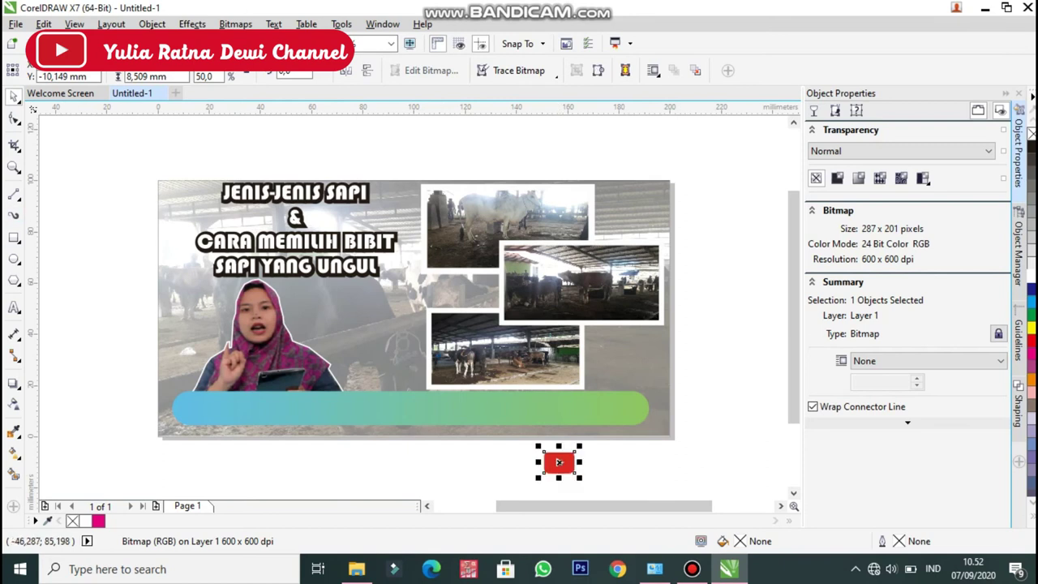
{"action": "key", "text": "F7"}
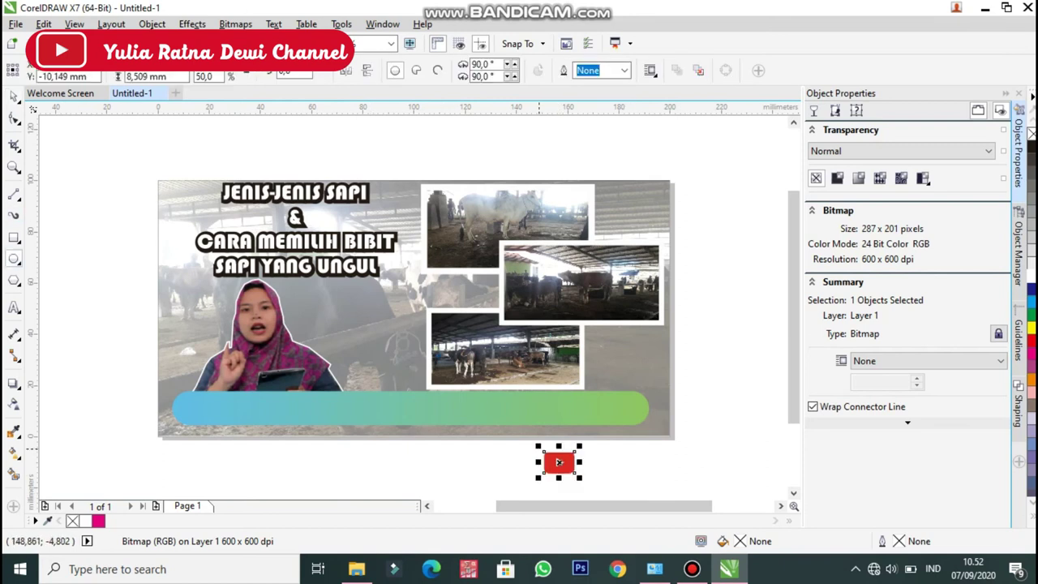
{"action": "left_click_drag", "start_coordinate": [538, 446], "coordinate": [555, 460]}
{"action": "left_click", "coordinate": [14, 97]}
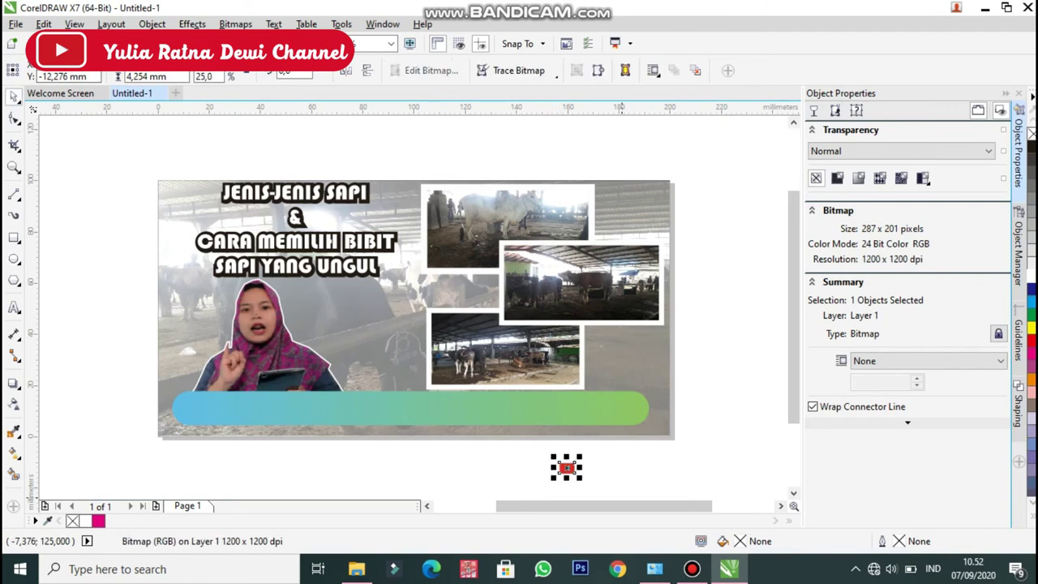
{"action": "left_click_drag", "start_coordinate": [578, 478], "coordinate": [202, 408]}
Paste the Instagram logo, scale it down to 4%, and place it on the right part of the gradient bar.
{"action": "key", "text": "ctrl+v"}
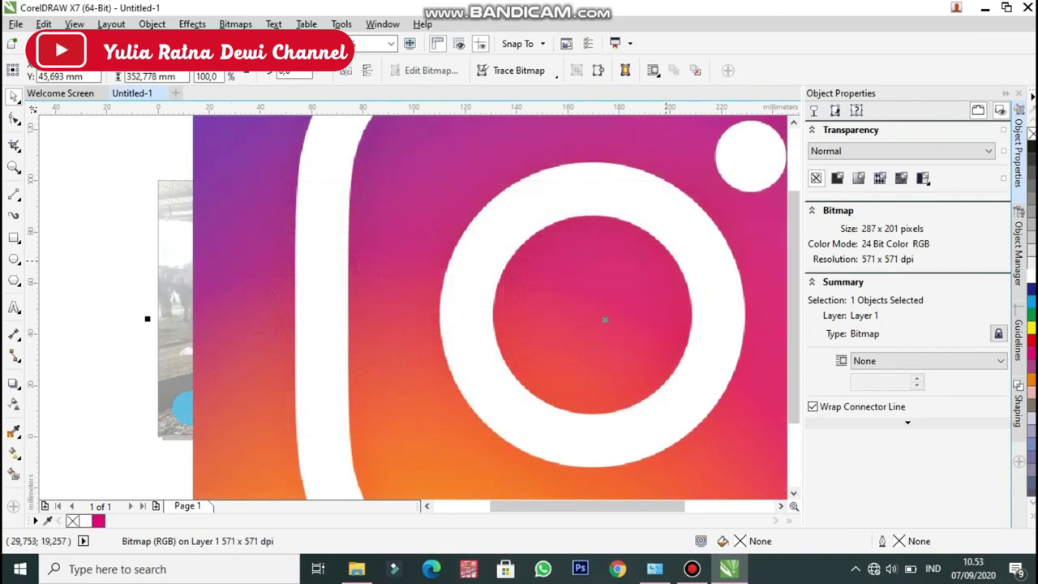
{"action": "left_click", "coordinate": [14, 167]}
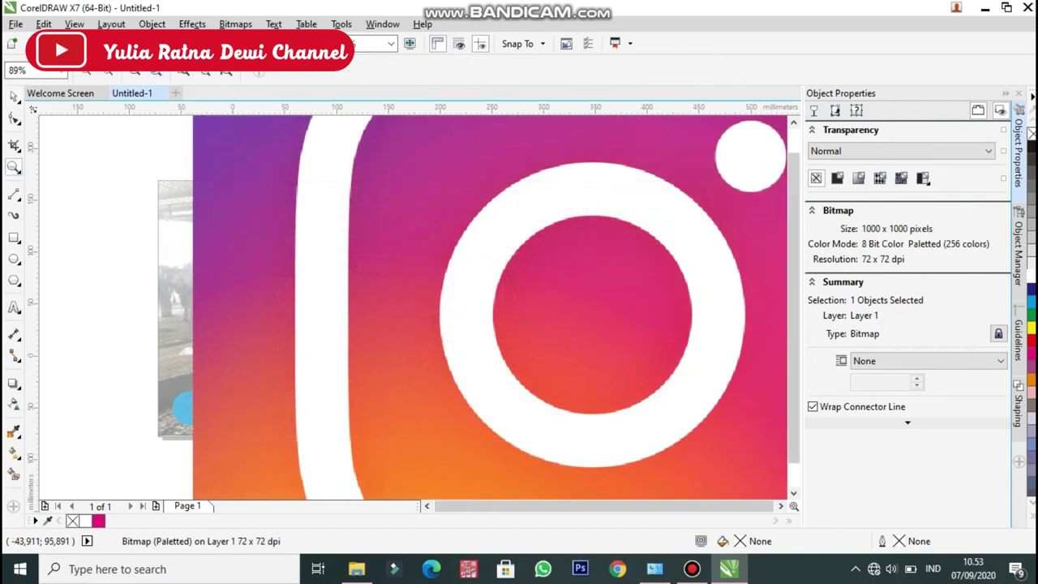
{"action": "left_click", "coordinate": [136, 73]}
{"action": "left_click", "coordinate": [14, 97]}
{"action": "left_click_drag", "start_coordinate": [226, 120], "coordinate": [542, 438]}
{"action": "left_click_drag", "start_coordinate": [601, 496], "coordinate": [370, 344]}
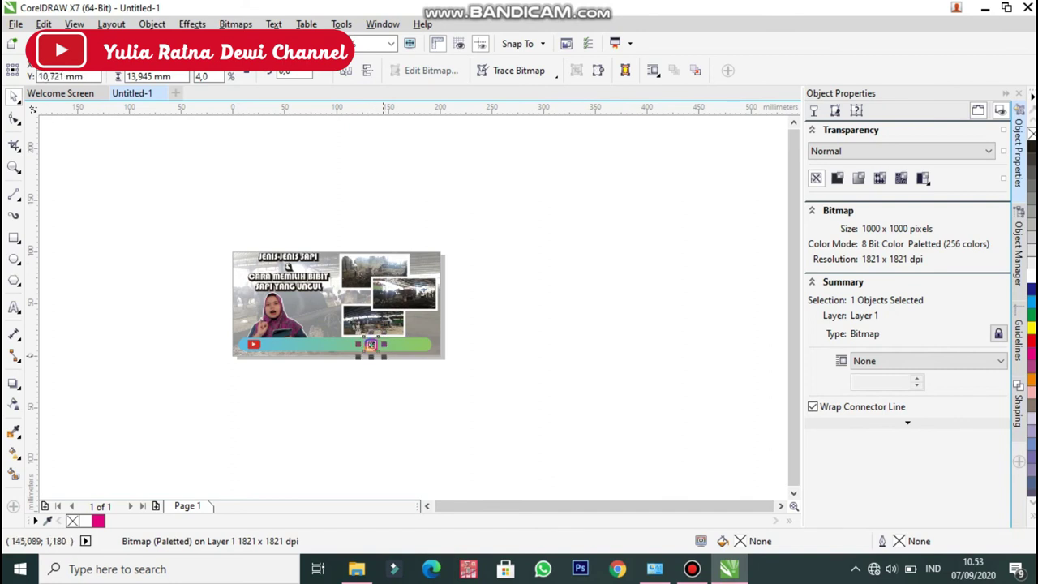
Add the channel's name as artistic text on the gradient bar, beside the YouTube logo.
{"action": "left_click", "coordinate": [14, 167]}
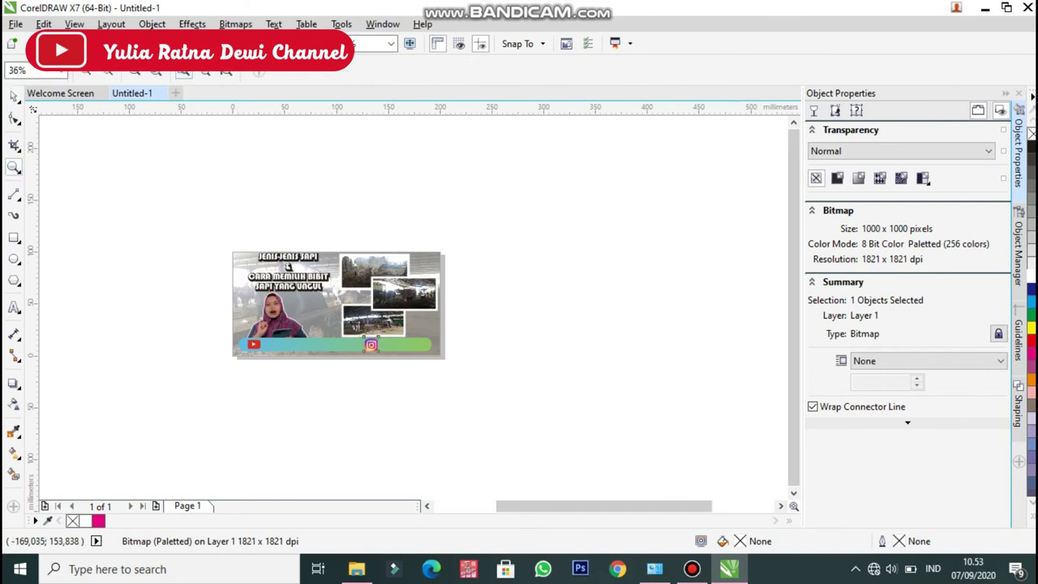
{"action": "left_click", "coordinate": [184, 72]}
{"action": "key", "text": "space"}
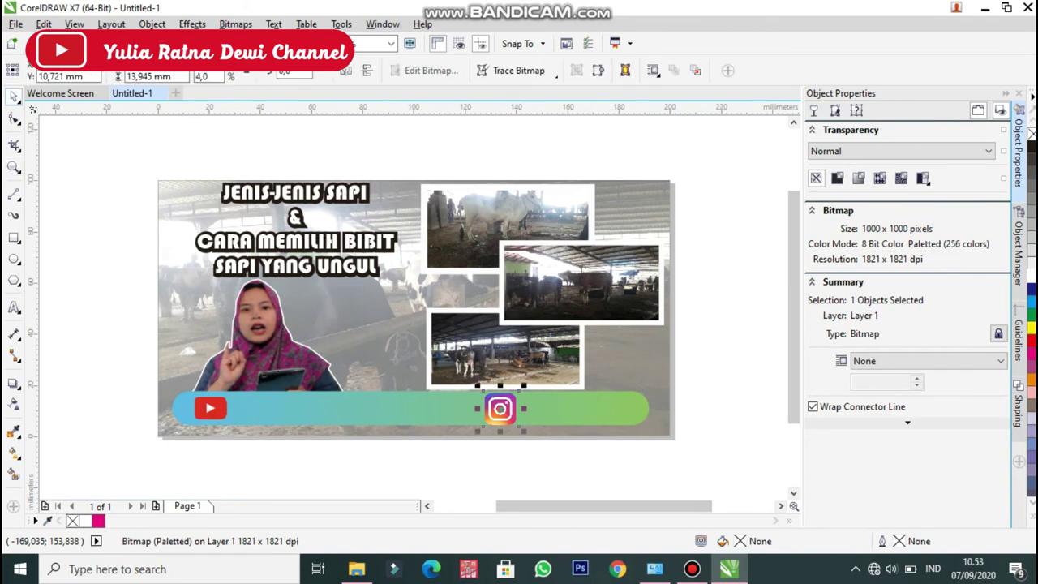
{"action": "left_click", "coordinate": [14, 307]}
{"action": "left_click", "coordinate": [255, 405]}
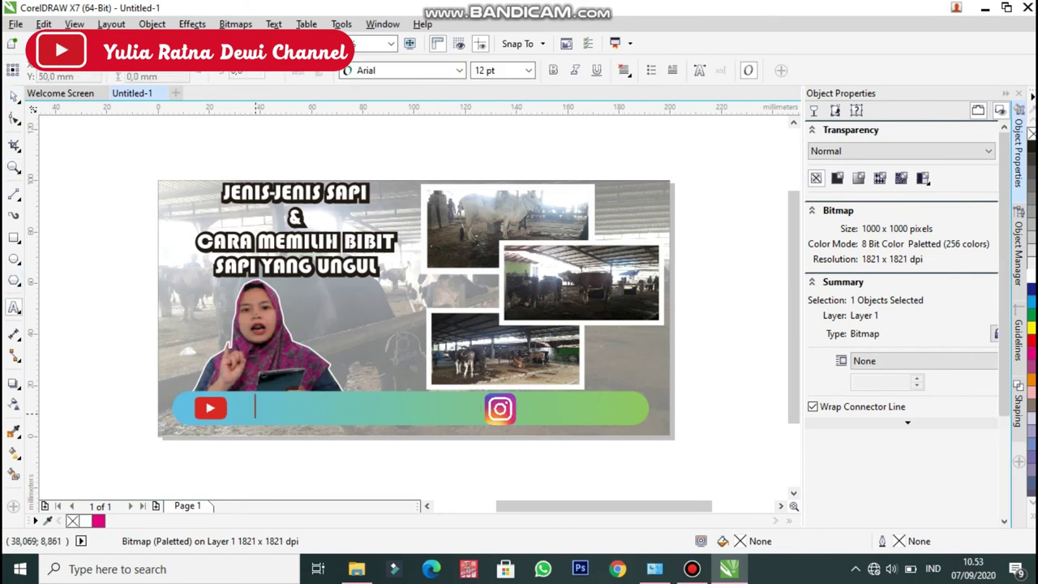
{"action": "type", "text": "yU"}
{"action": "key", "text": "BackSpace"}
{"action": "key", "text": "BackSpace"}
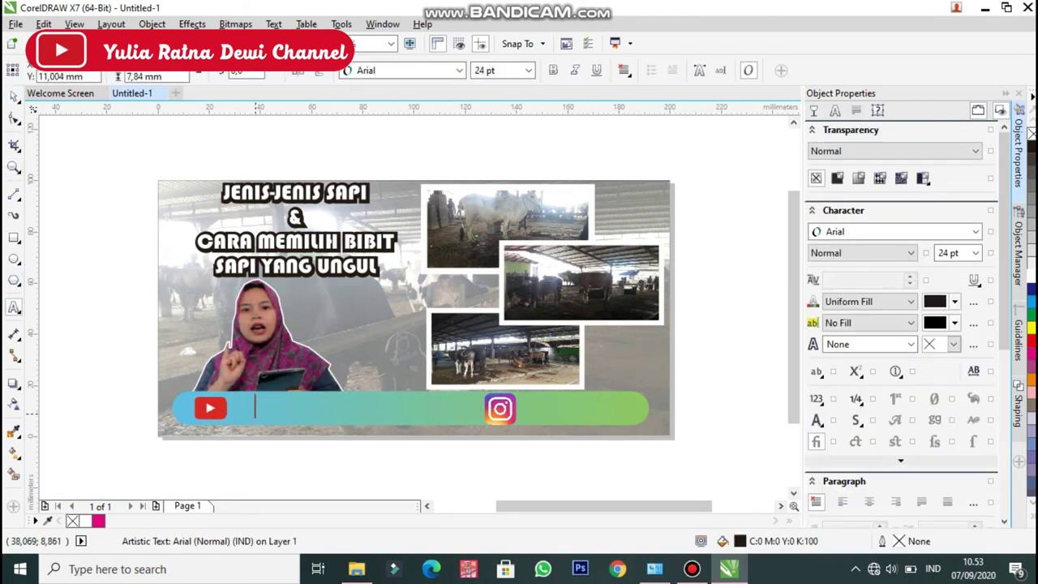
{"action": "type", "text": "Yulia Ratna Dewi Channel"}
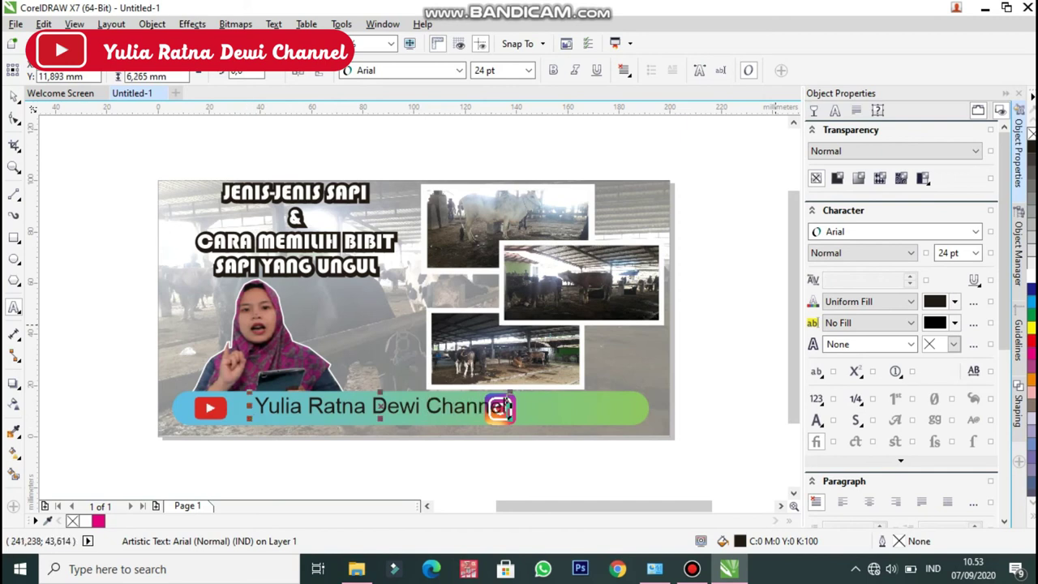
Change the font of the channel name text to Script MT Bold.
{"action": "left_click", "coordinate": [975, 232]}
{"action": "left_click", "coordinate": [869, 289]}
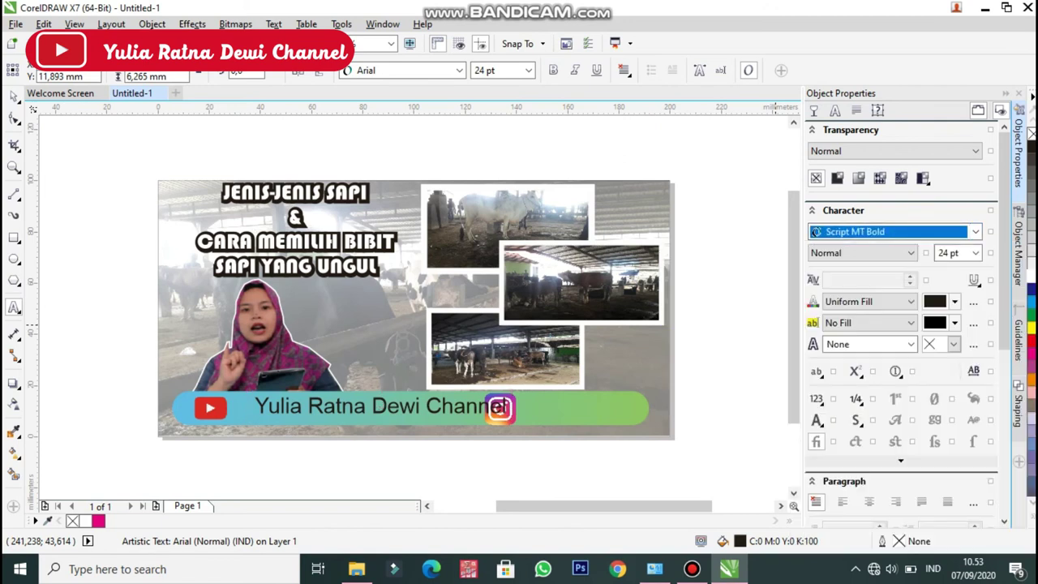
{"action": "left_click_drag", "start_coordinate": [506, 405], "coordinate": [253, 407]}
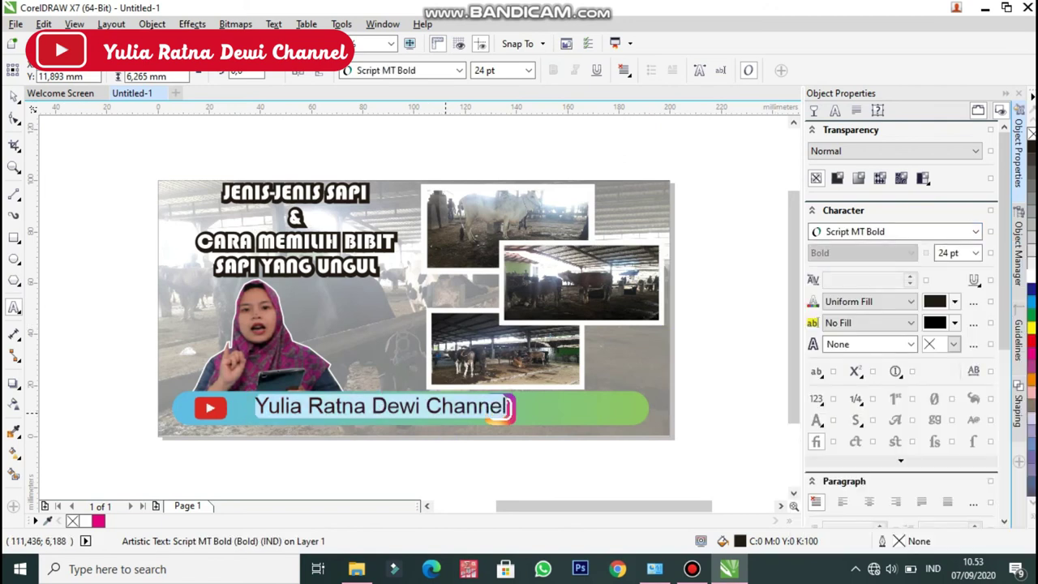
{"action": "left_click", "coordinate": [975, 232]}
{"action": "left_click", "coordinate": [849, 269]}
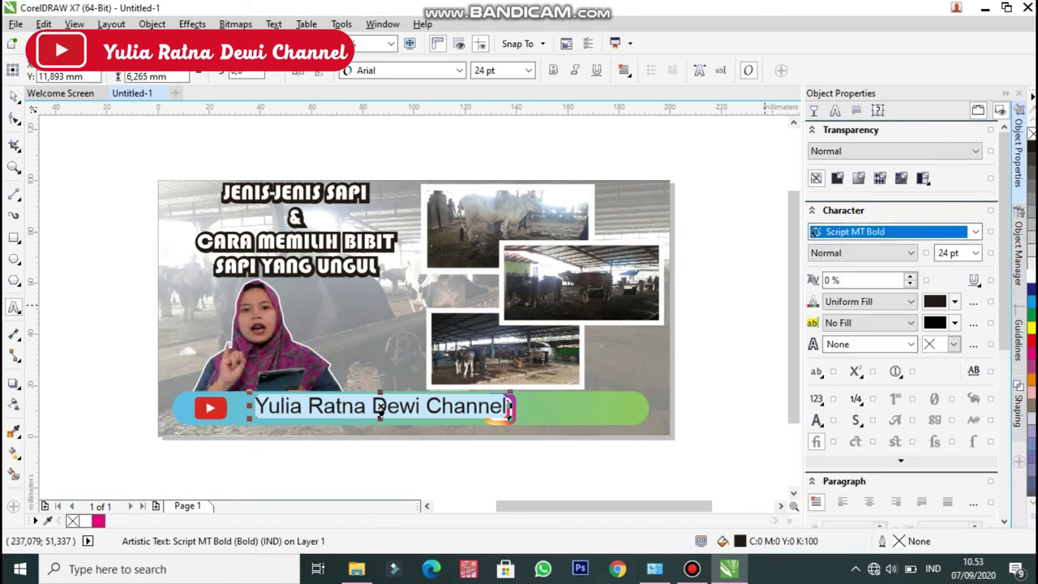